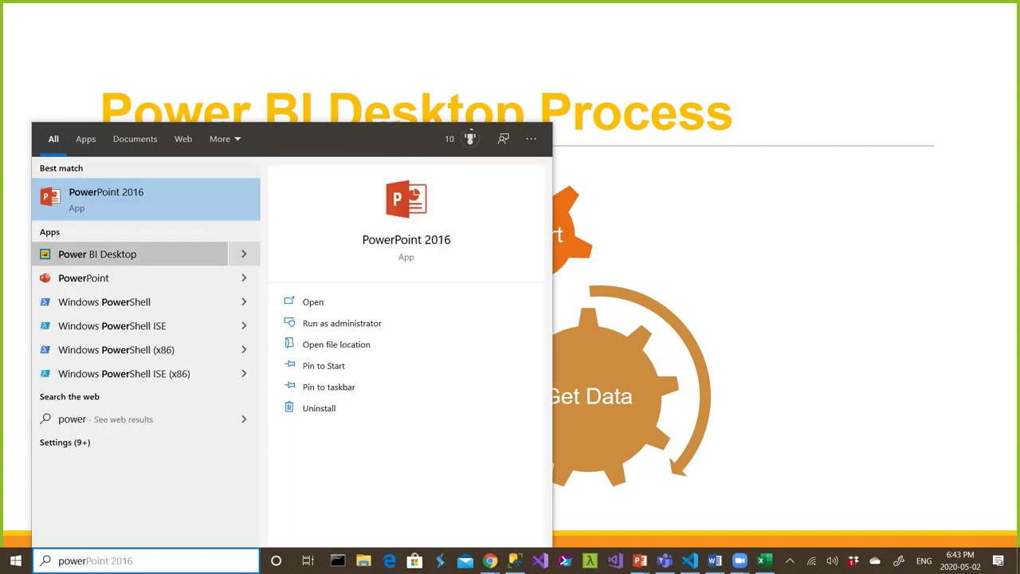
# Step: Open Power BI Desktop and dismiss its start screen to reach a blank report
pyautogui.click(130, 253)
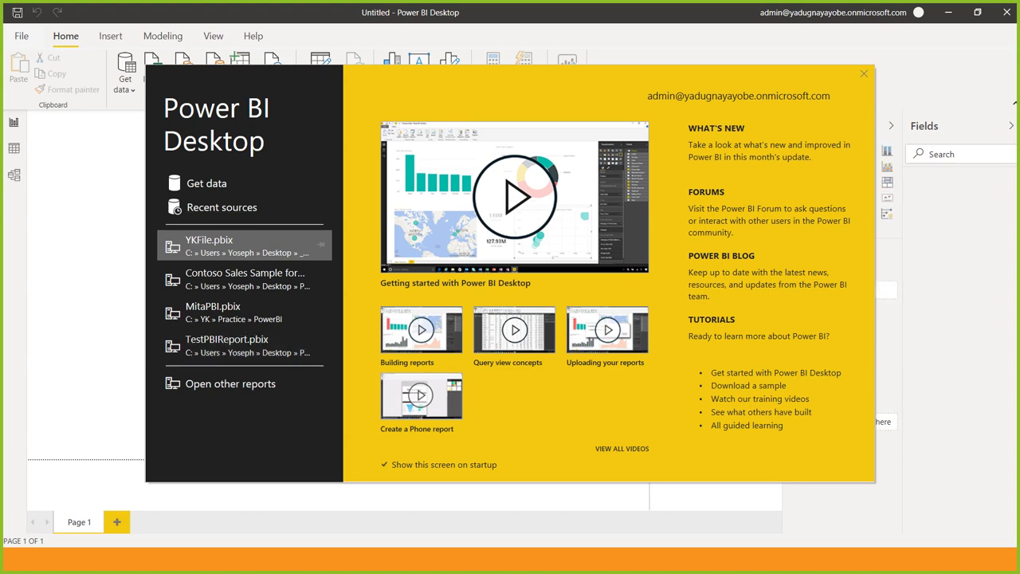
pyautogui.press('Escape')
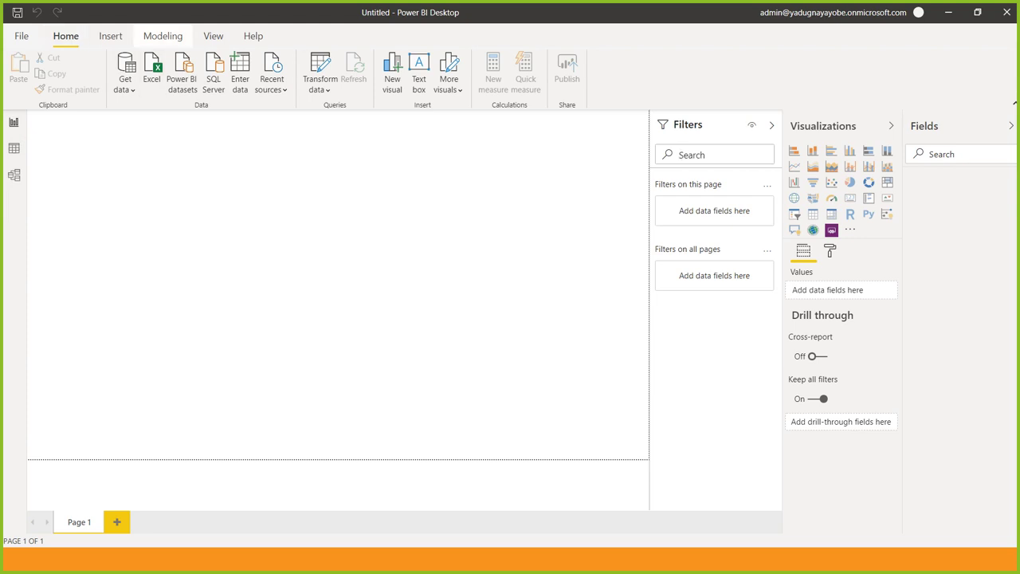
# Step: Review the Insert, Modeling and View commands, including the gallery of report themes, and return to the Home commands
pyautogui.click(111, 36)
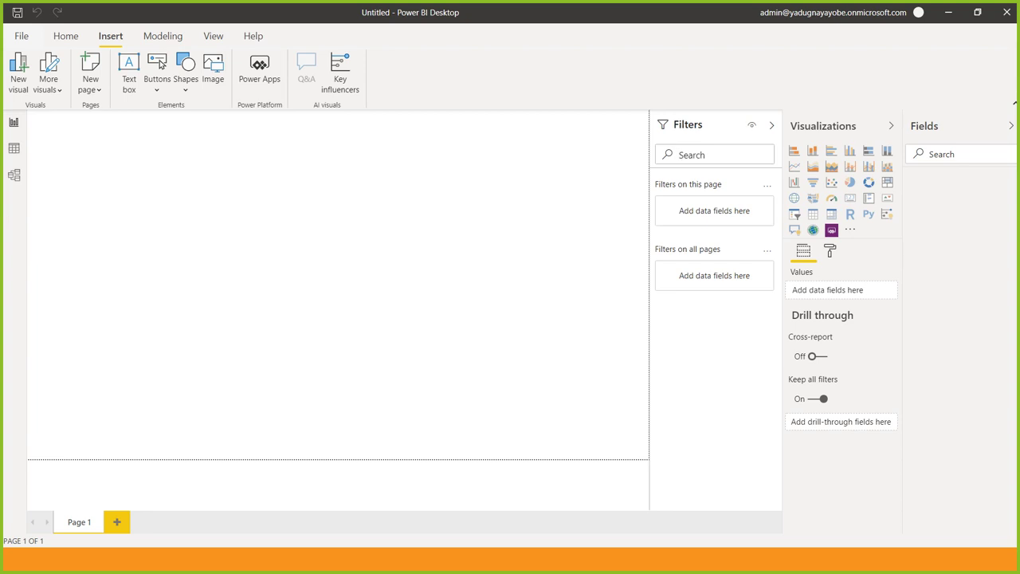
pyautogui.click(162, 36)
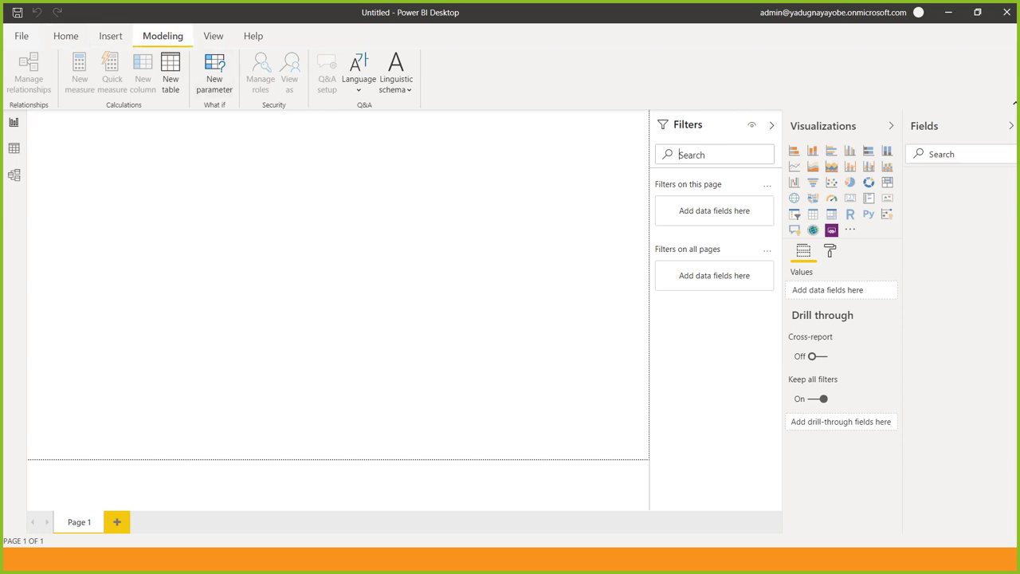
pyautogui.click(212, 36)
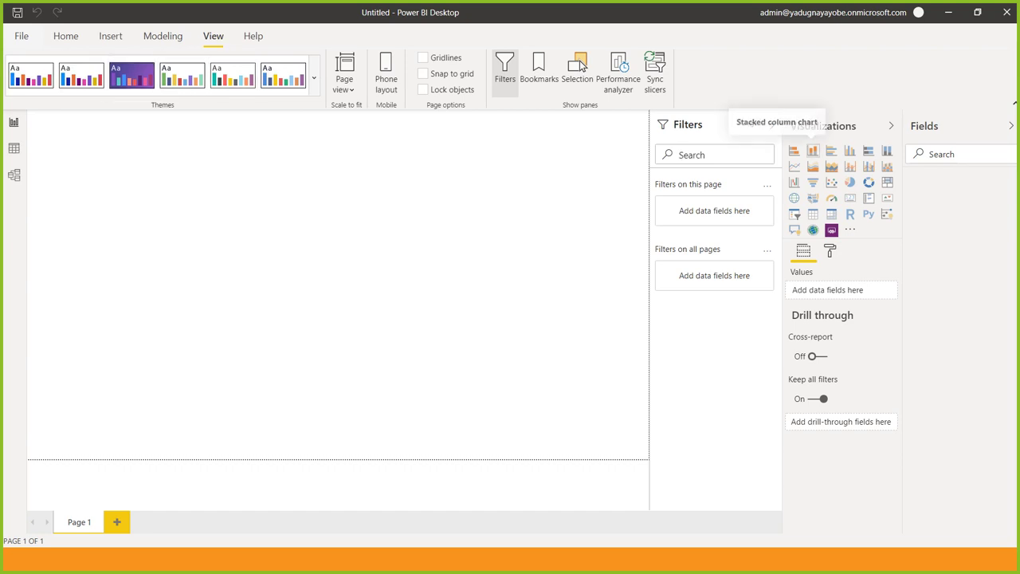
pyautogui.click(314, 77)
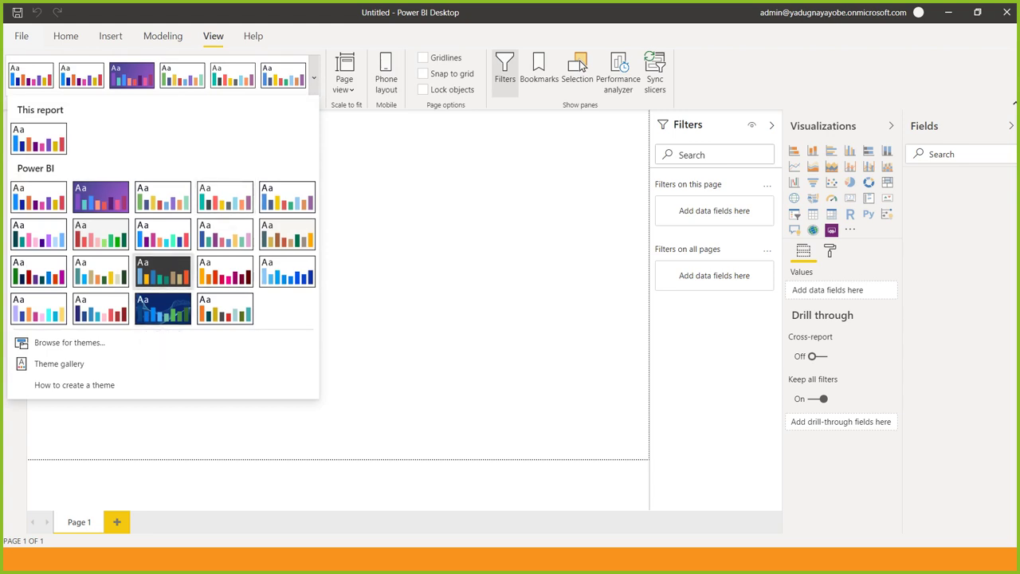
pyautogui.press('Escape')
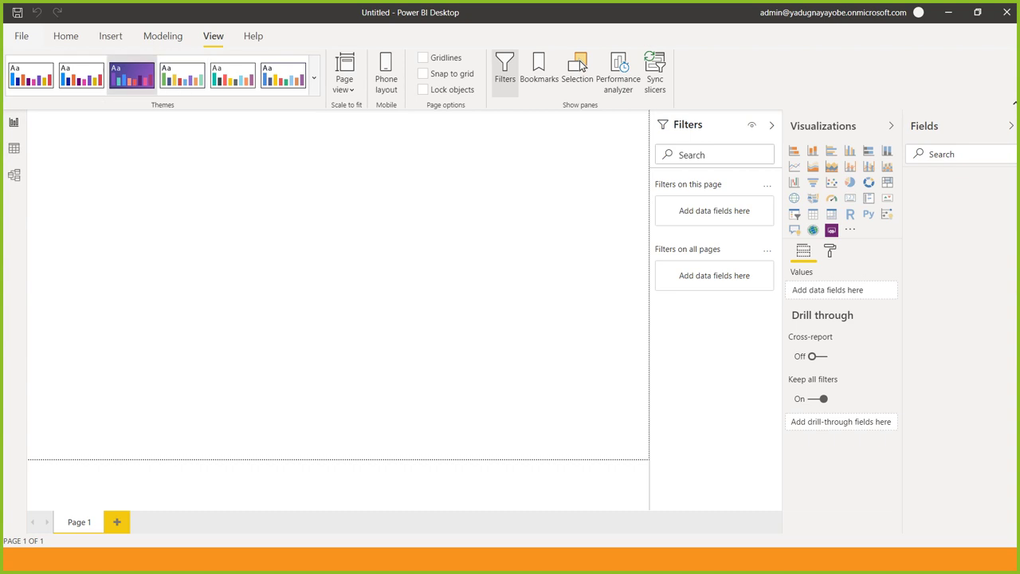
pyautogui.click(65, 36)
pyautogui.click(66, 36)
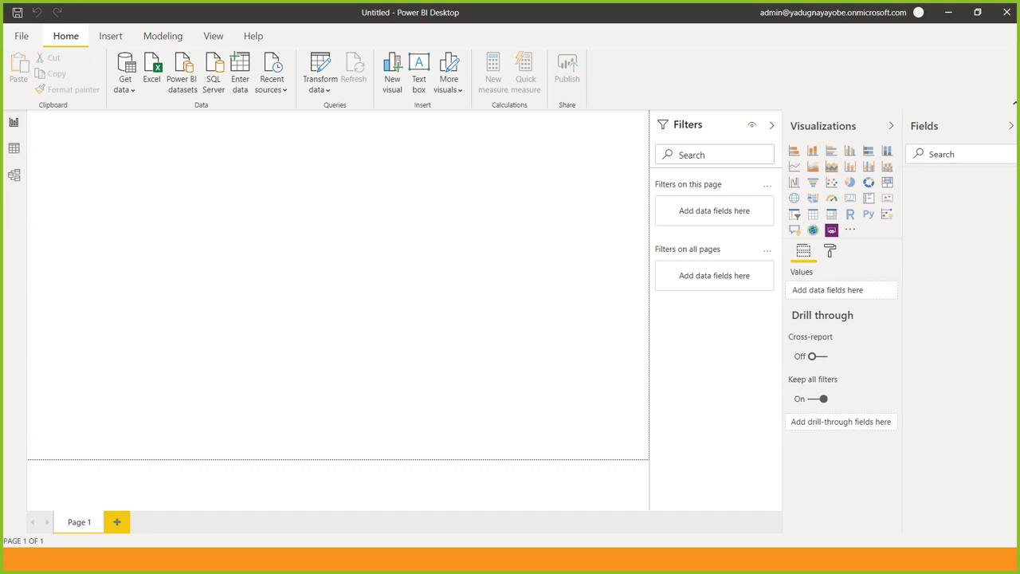
# Step: Open the complete Get Data connector list and look through all the available data sources
pyautogui.click(125, 75)
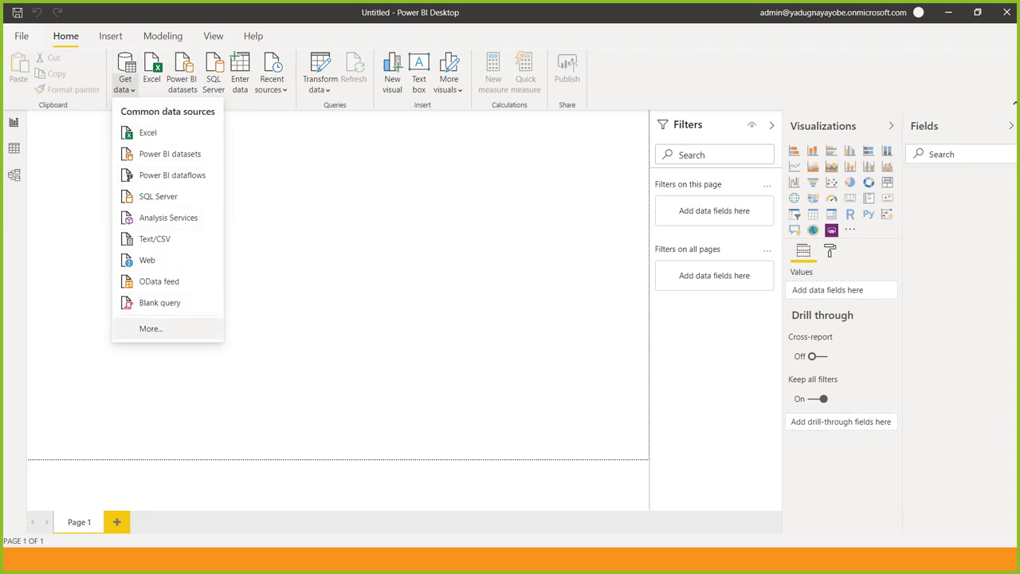
pyautogui.click(150, 329)
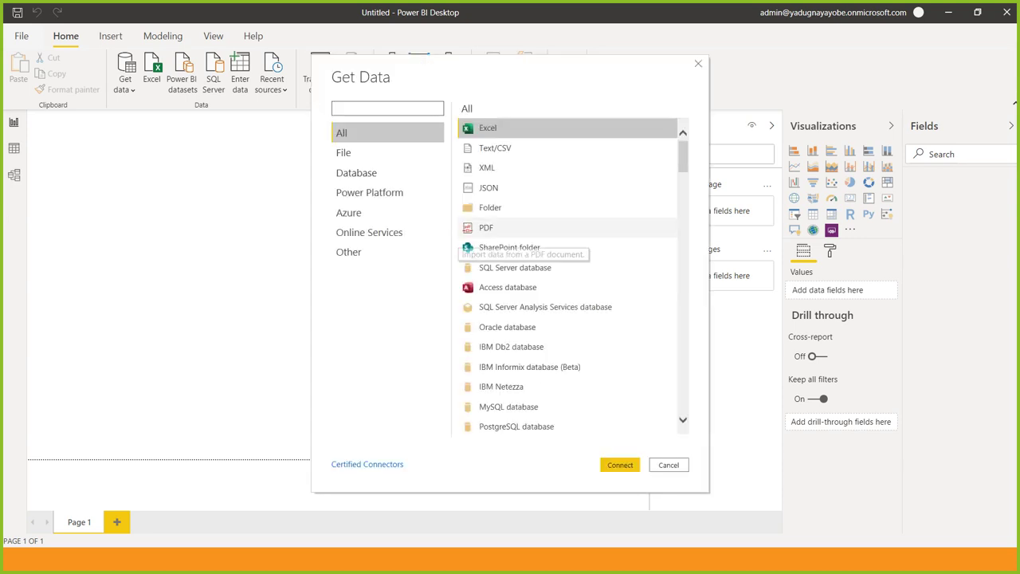
pyautogui.scroll(-10, 567, 275)
pyautogui.scroll(-20, 567, 275)
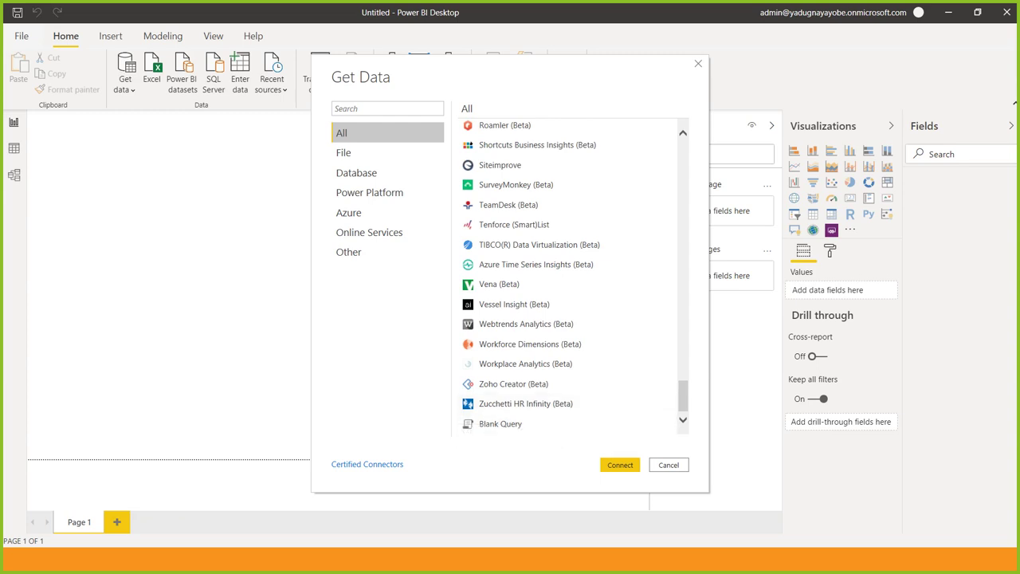
pyautogui.moveTo(683, 396); pyautogui.dragTo(683, 327)
pyautogui.scroll(6, 574, 276)
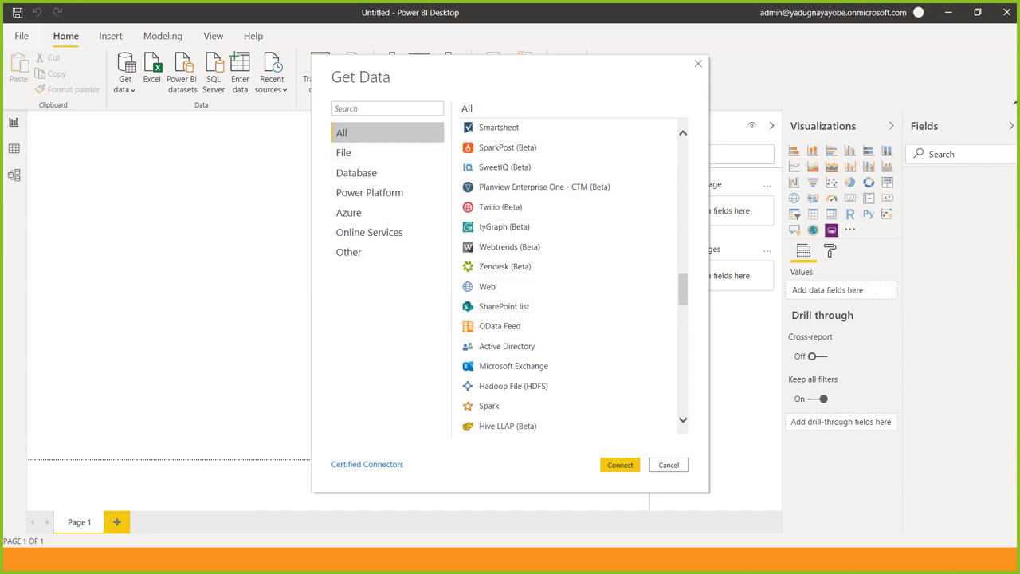
# Step: Examine the File and Database connectors, including Excel, Text/CSV, Oracle, SQL Server Analysis Services and Access
pyautogui.click(387, 153)
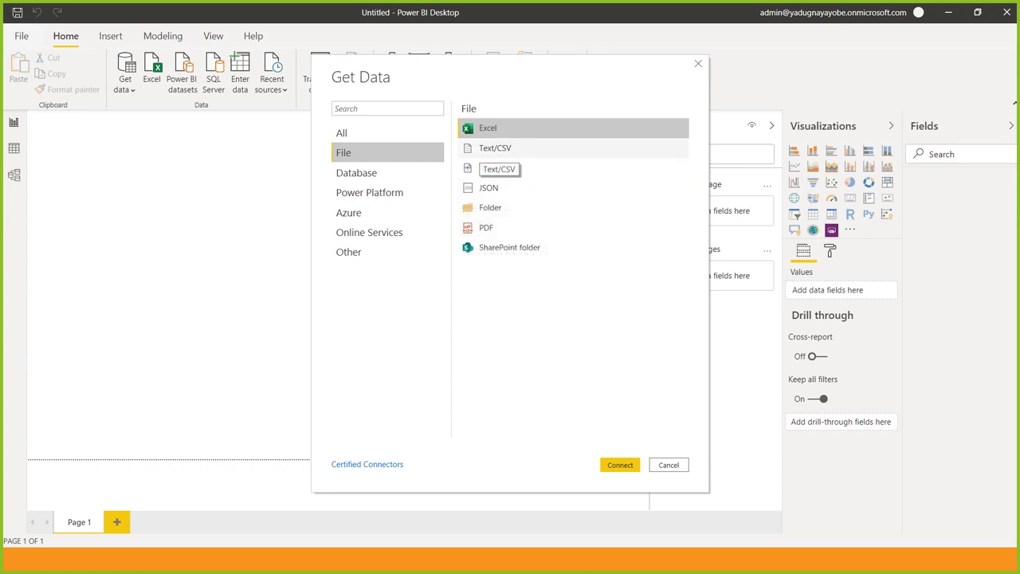
pyautogui.click(495, 147)
pyautogui.click(487, 129)
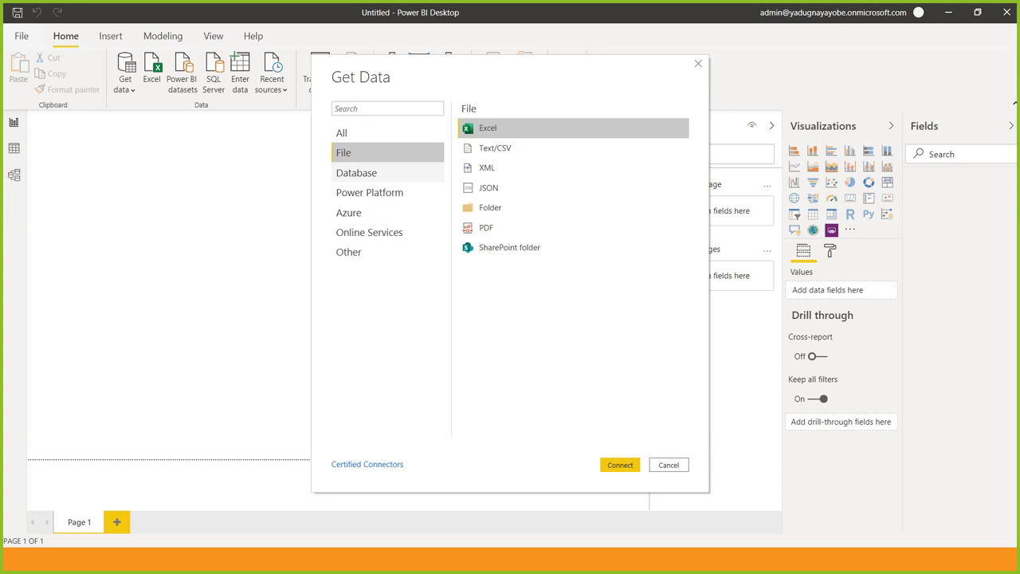
pyautogui.click(357, 172)
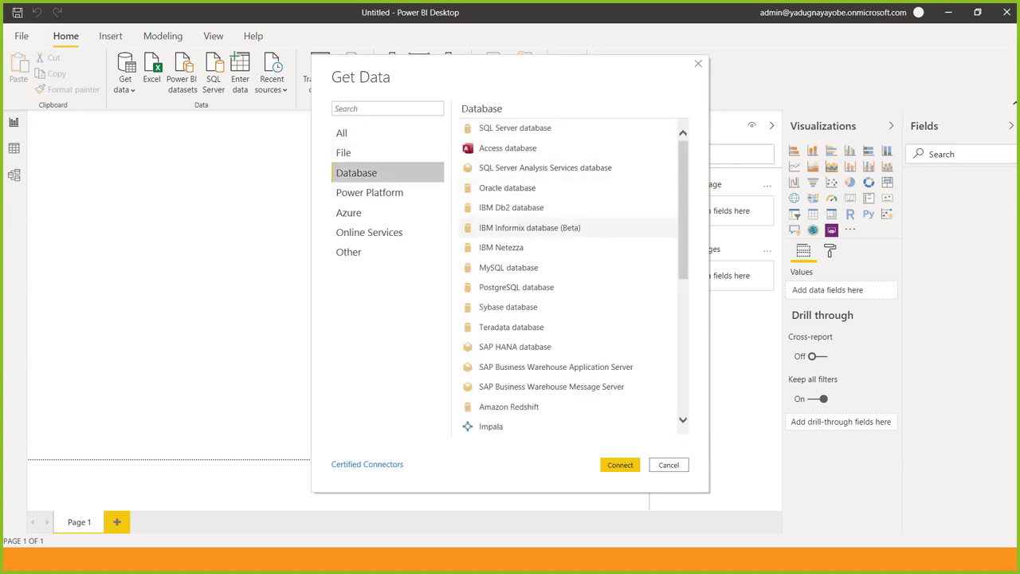
pyautogui.scroll(-3, 638, 225)
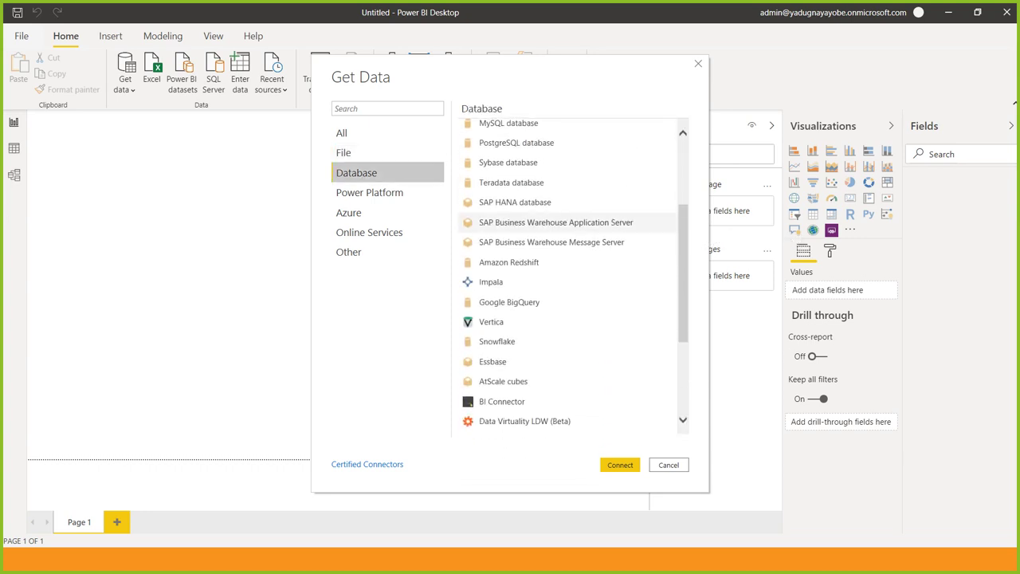
pyautogui.scroll(3, 558, 223)
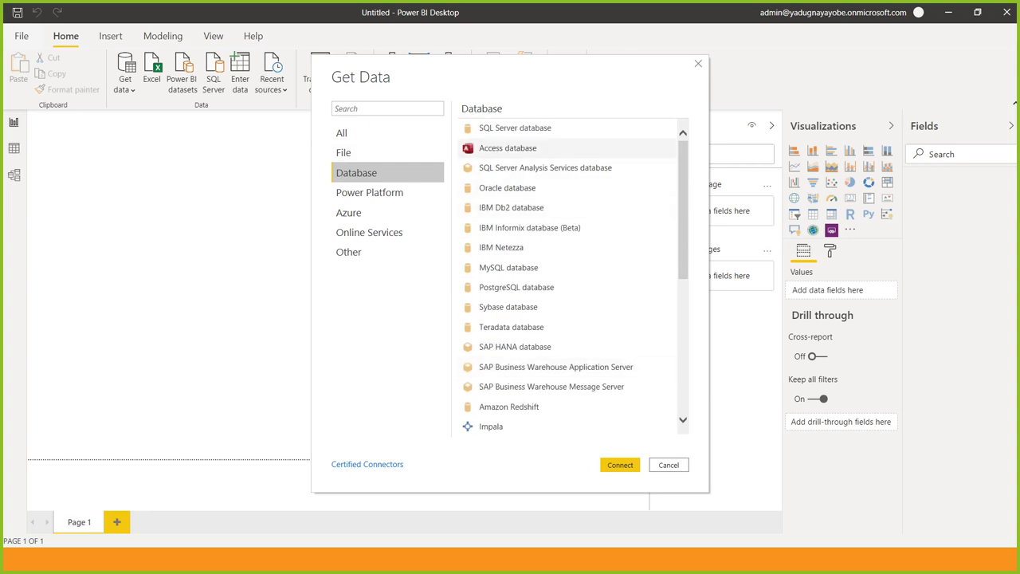
pyautogui.click(507, 187)
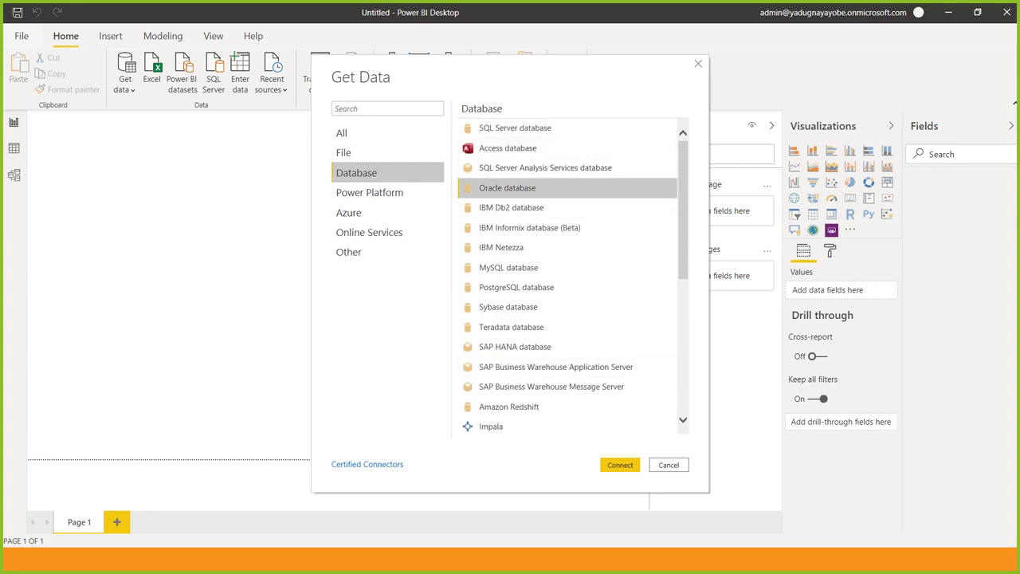
pyautogui.click(545, 167)
pyautogui.click(508, 148)
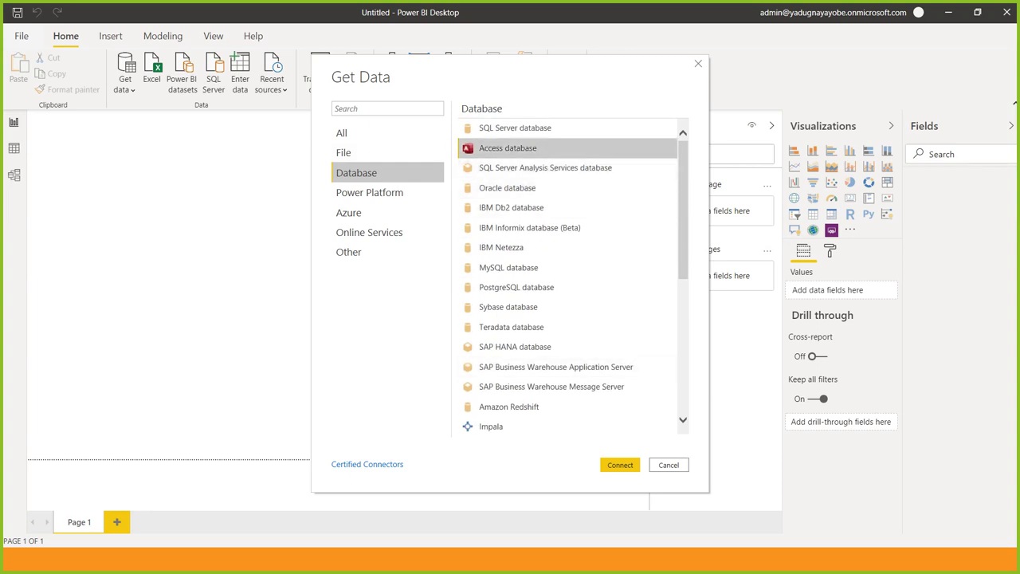
pyautogui.scroll(-1, 568, 276)
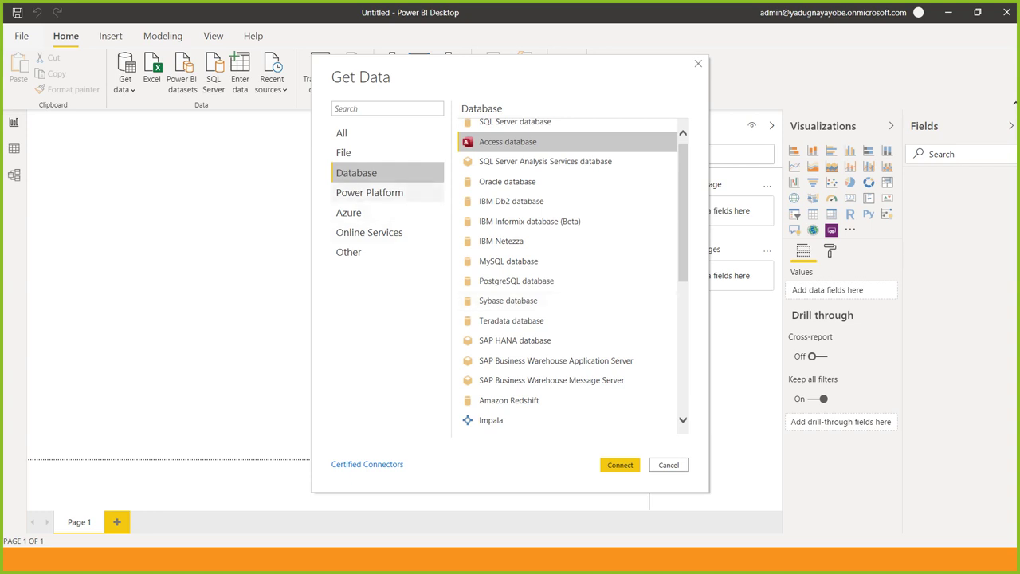
# Step: Examine the Power Platform, Azure, Online Services and Other connectors, and close the Get Data dialog without connecting
pyautogui.click(369, 192)
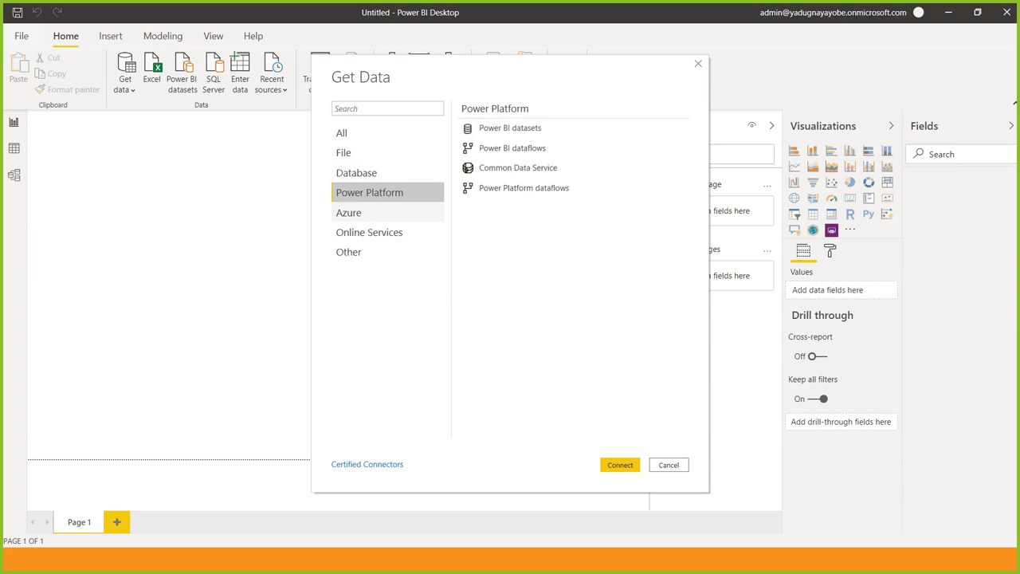
pyautogui.click(369, 212)
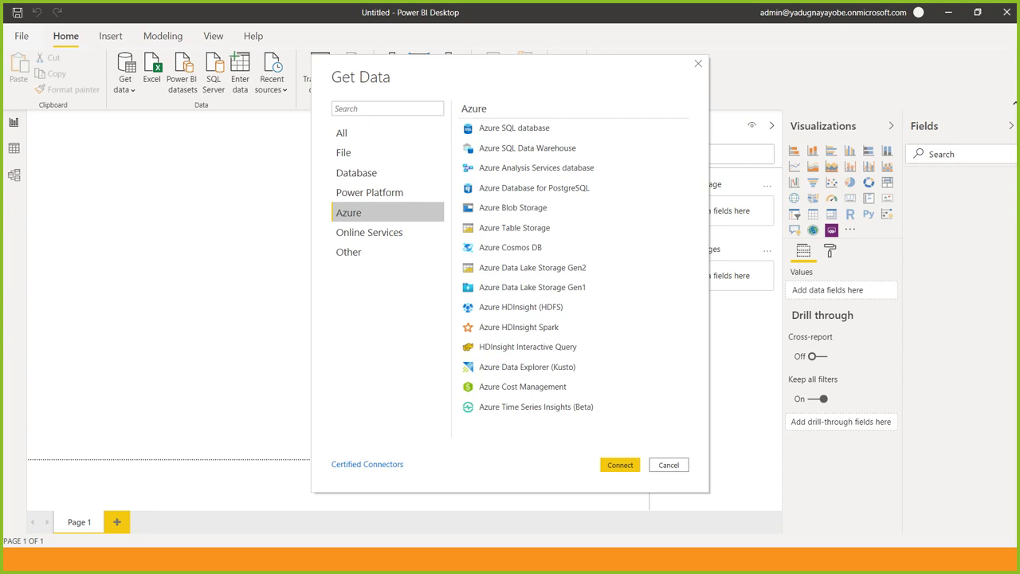
pyautogui.click(573, 247)
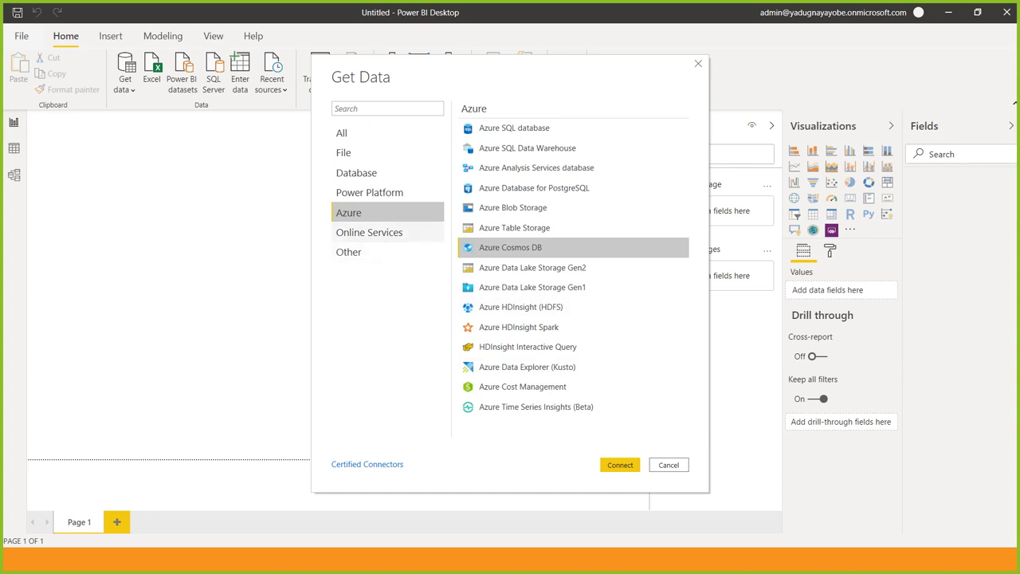
pyautogui.click(369, 231)
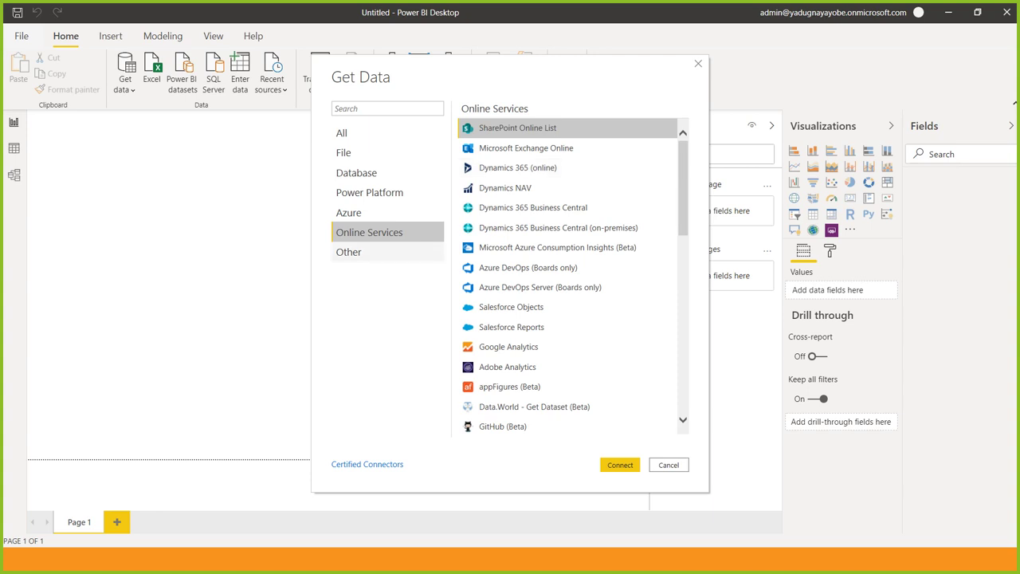
pyautogui.click(349, 252)
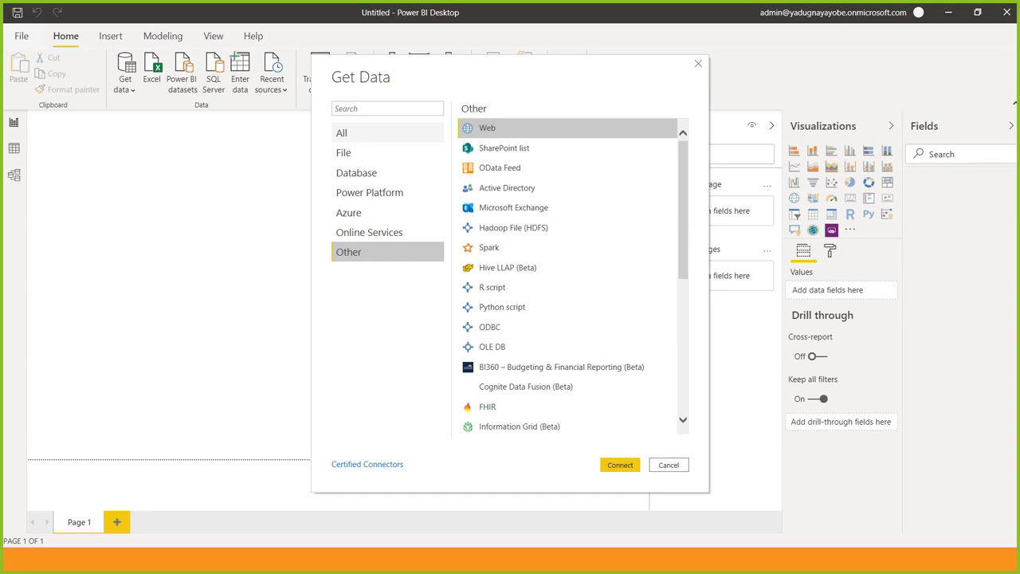
pyautogui.press('Escape')
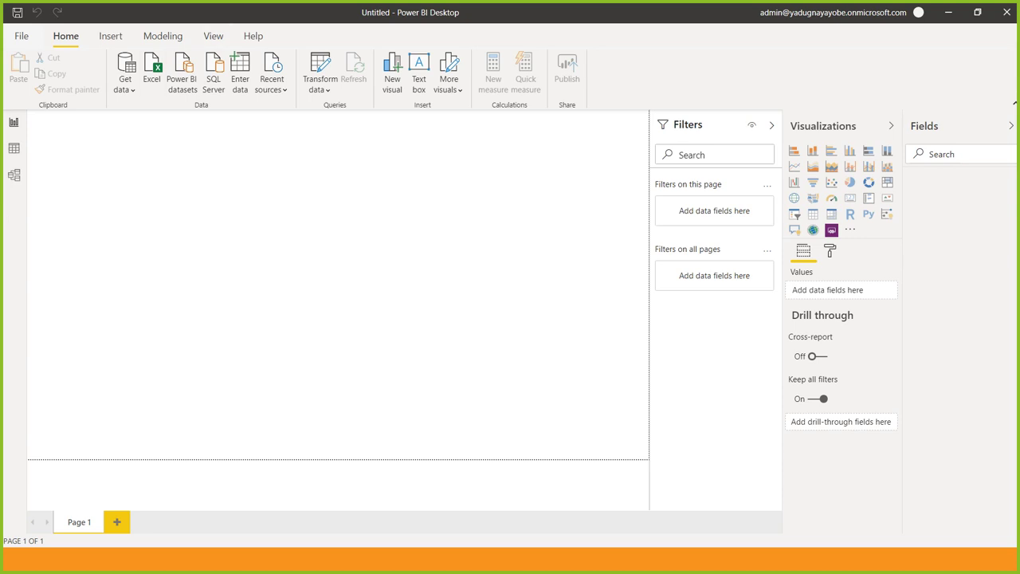
# Step: Start a SQL Server data source with server DESKTOP-V15U451\MSSQLSERVER01 and database SMS_NEW
pyautogui.click(125, 84)
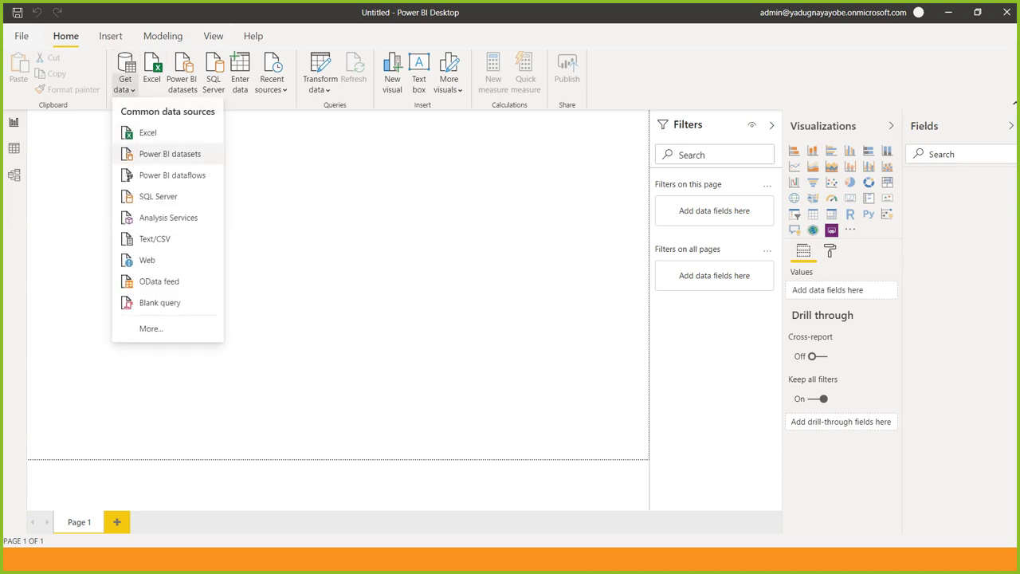
pyautogui.click(157, 196)
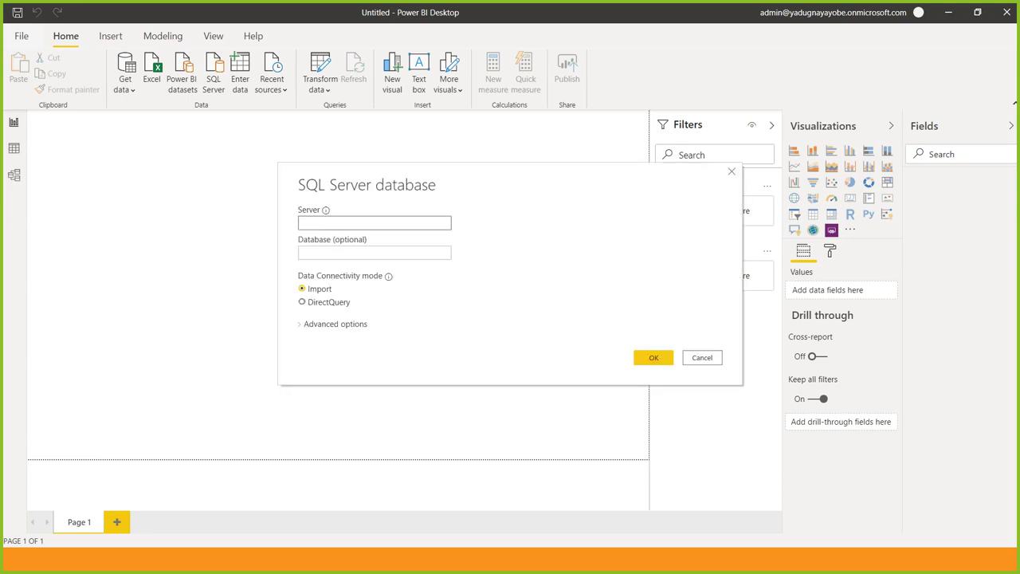
pyautogui.click(302, 253)
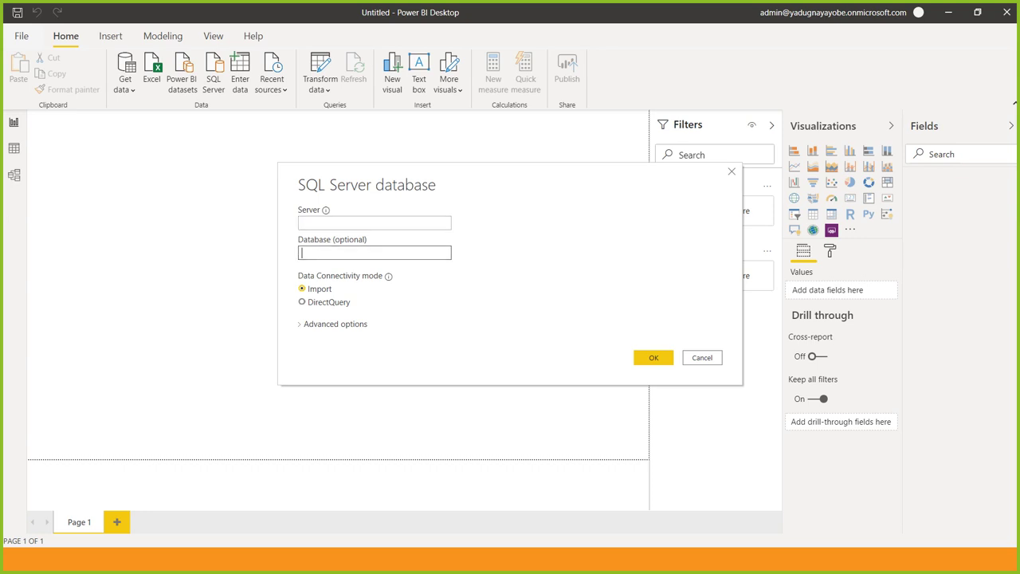
pyautogui.click(302, 223)
pyautogui.write('DESKTOP-V15U451\\MSSQLSERVER01')
pyautogui.click(302, 253)
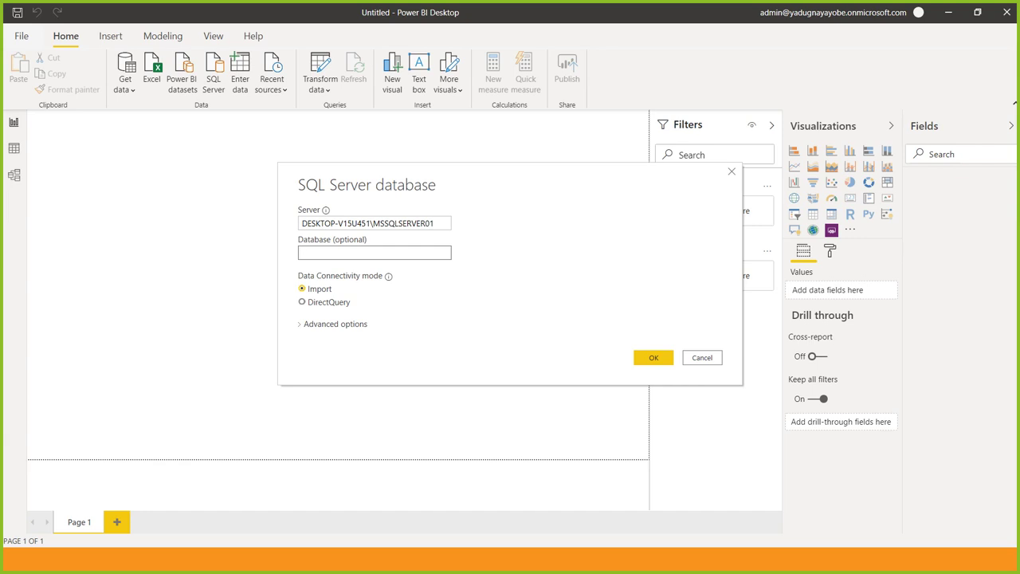
pyautogui.write('SMS_NEW')
pyautogui.hotkey('ctrl', 'a')
# Step: Switch to SQL Server Management Studio to check the SMS_NEW database, and return to Power BI Desktop
pyautogui.hotkey('alt', 'Tab')
pyautogui.hotkey('alt', 'Tab')
pyautogui.hotkey('alt', 'Tab')
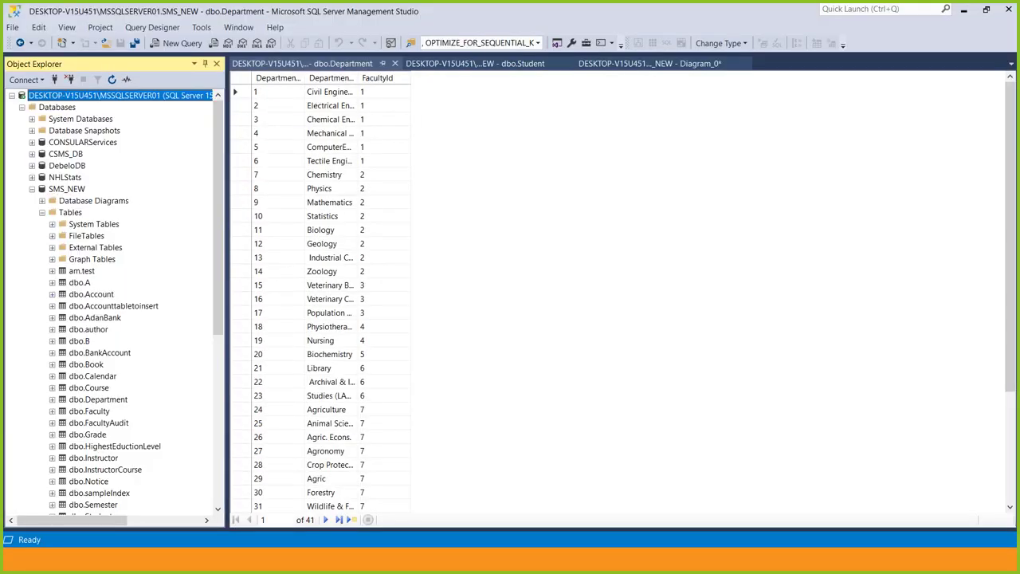
pyautogui.click(66, 189)
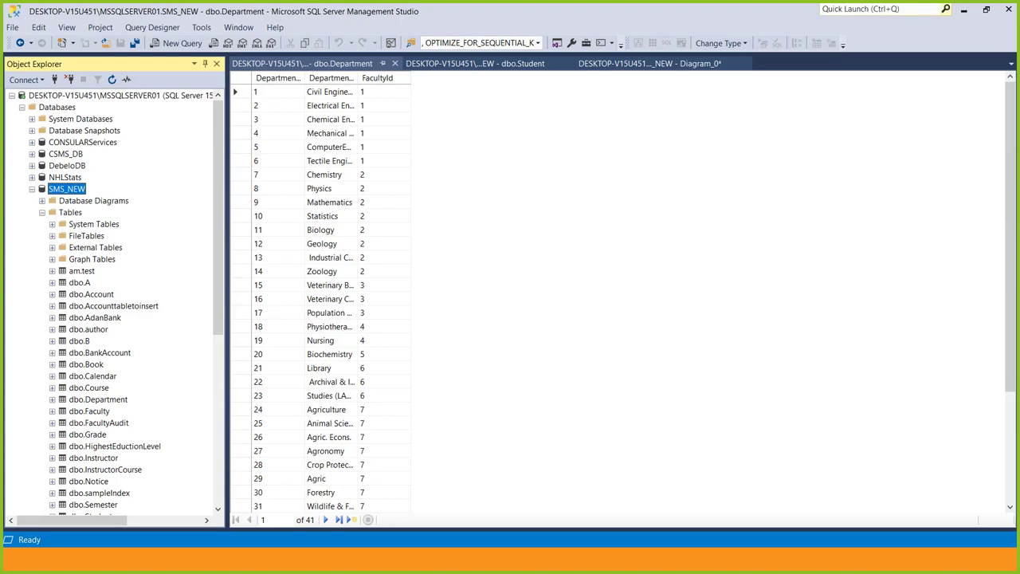
pyautogui.hotkey('alt', 'Tab')
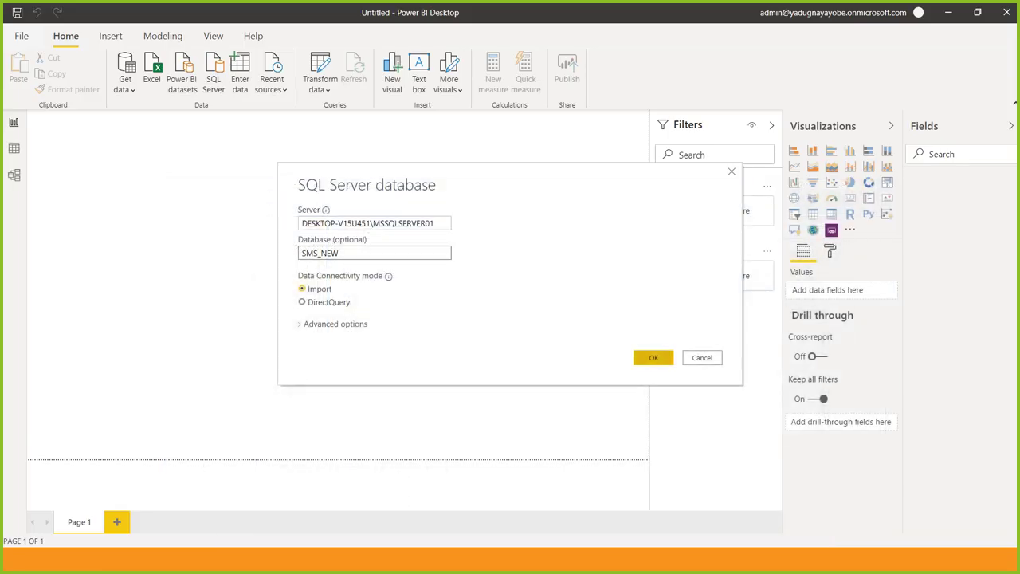
# Step: Connect to the SMS_NEW database in Import mode with the current Windows credentials, accepting an unencrypted connection
pyautogui.click(652, 357)
pyautogui.click(665, 357)
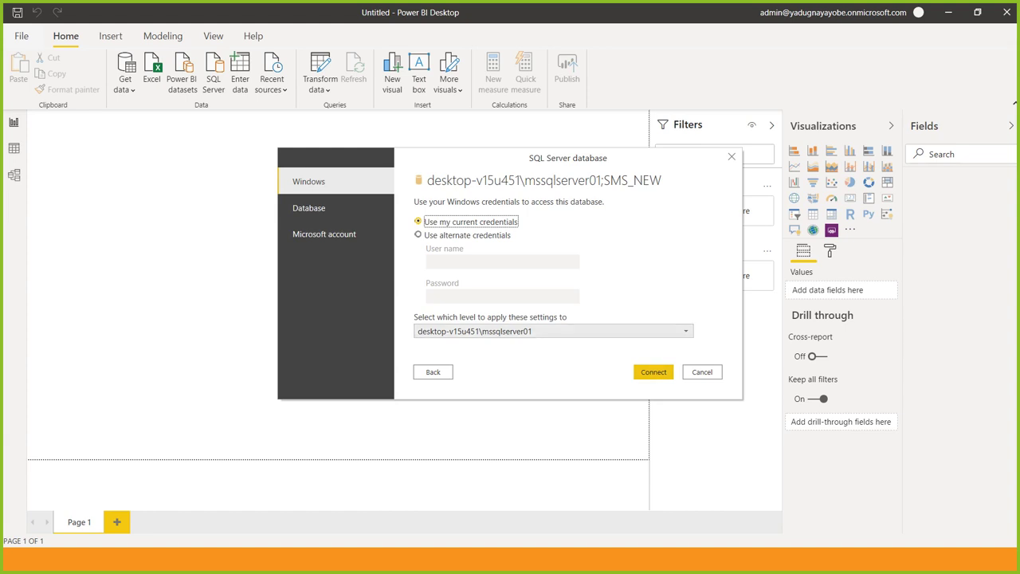
pyautogui.press('Return')
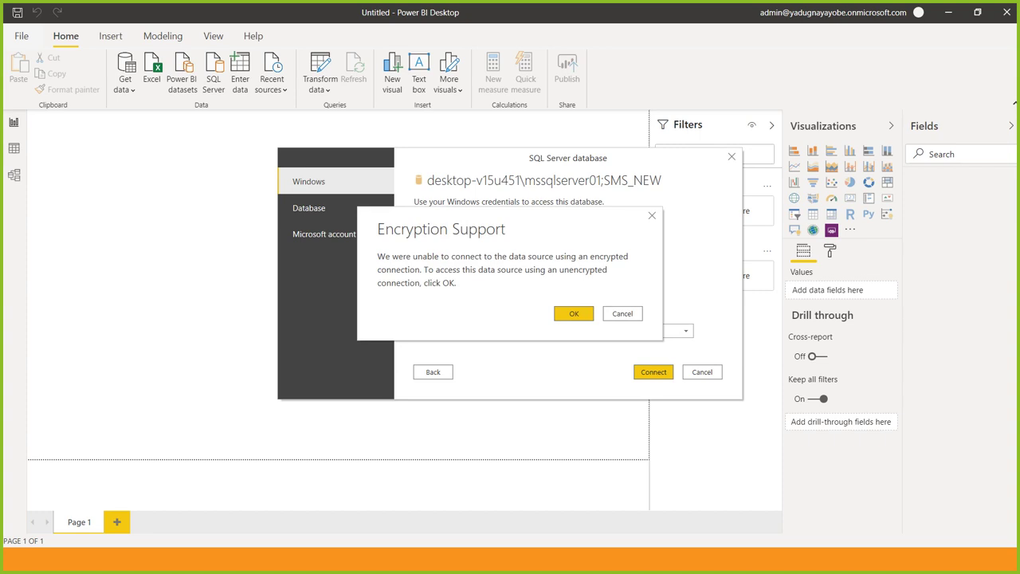
pyautogui.press('Return')
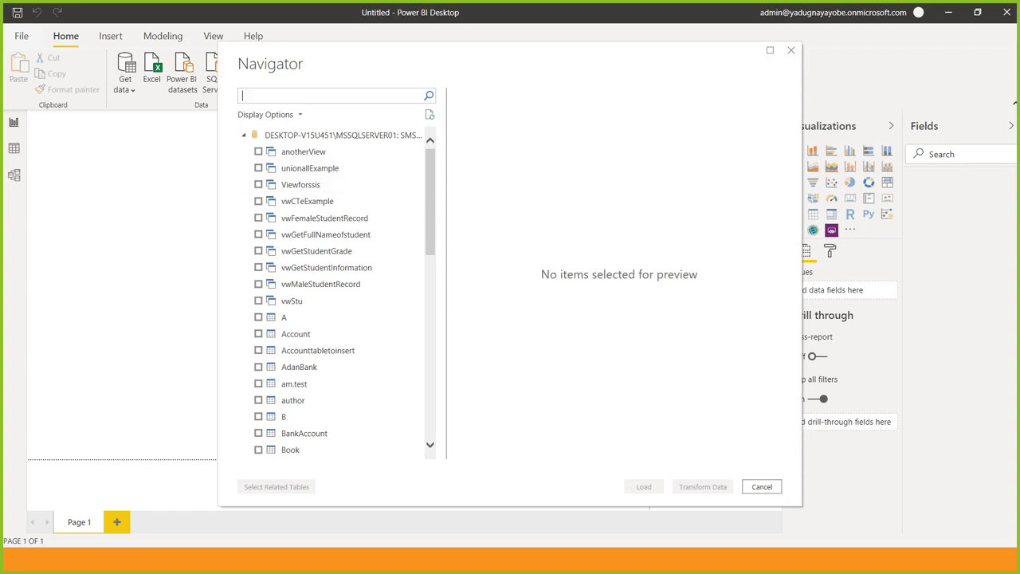
# Step: Examine the views, tables and functions available in the SMS_NEW database
pyautogui.scroll(-15, 339, 295)
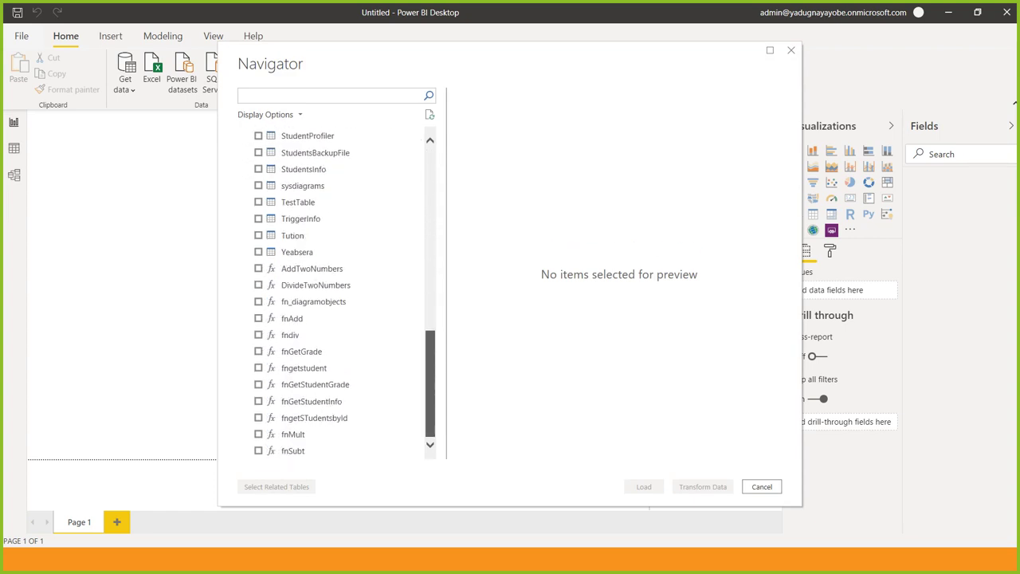
pyautogui.scroll(13, 339, 295)
pyautogui.scroll(1, 339, 294)
pyautogui.scroll(-3, 339, 295)
pyautogui.scroll(3, 339, 295)
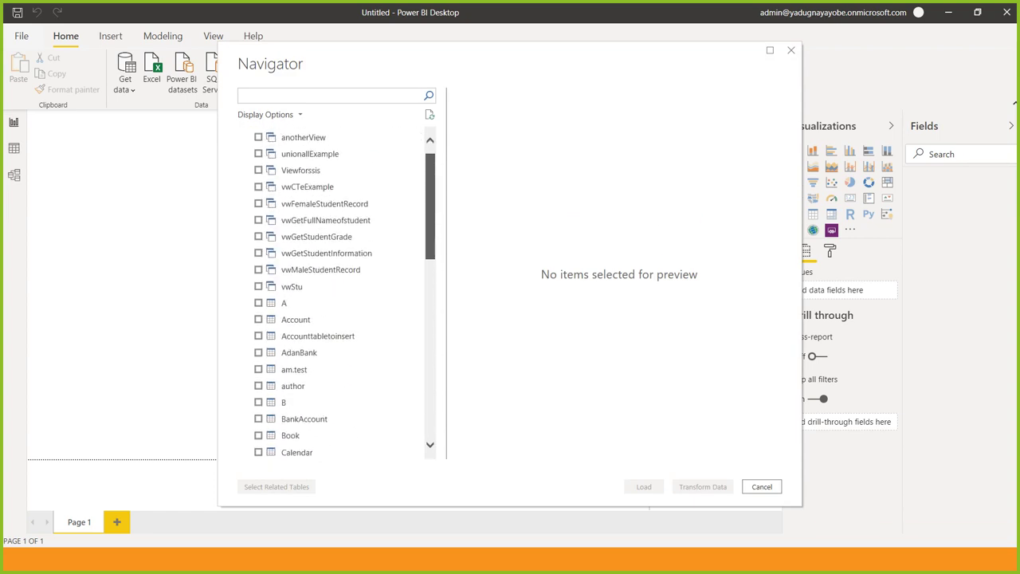
pyautogui.scroll(-6, 339, 295)
pyautogui.scroll(-5, 339, 295)
pyautogui.scroll(2, 339, 295)
pyautogui.scroll(-2, 338, 295)
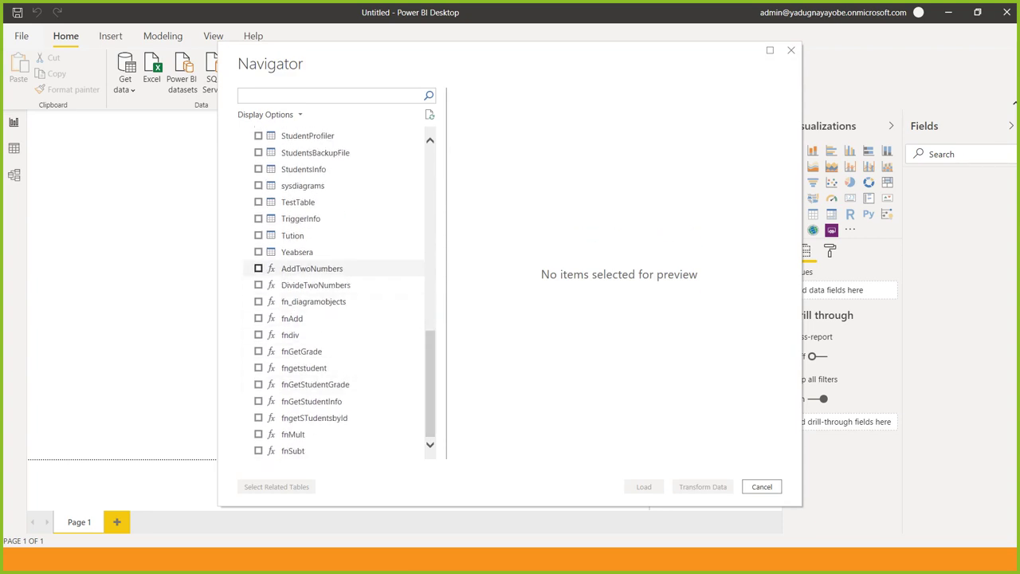
pyautogui.scroll(10, 339, 295)
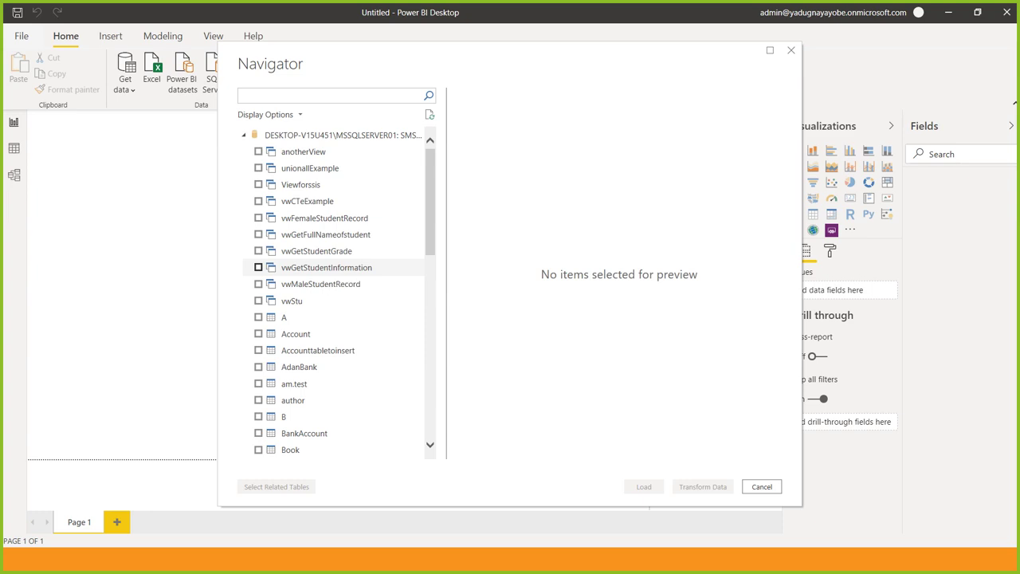
# Step: Select the Course, Department, Grade, Student and Faculty tables and load them into the report
pyautogui.scroll(-6, 334, 267)
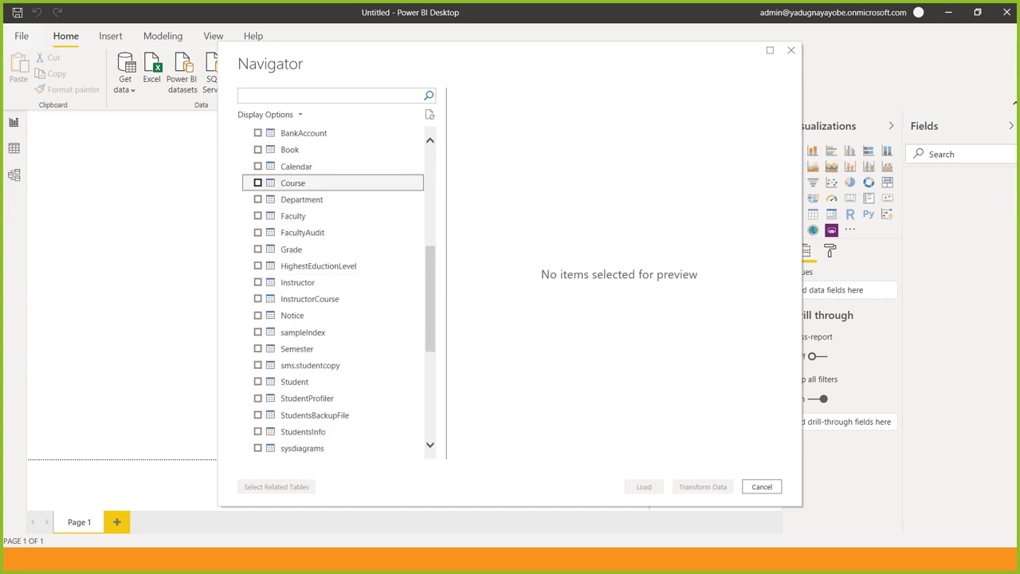
pyautogui.click(259, 182)
pyautogui.click(257, 200)
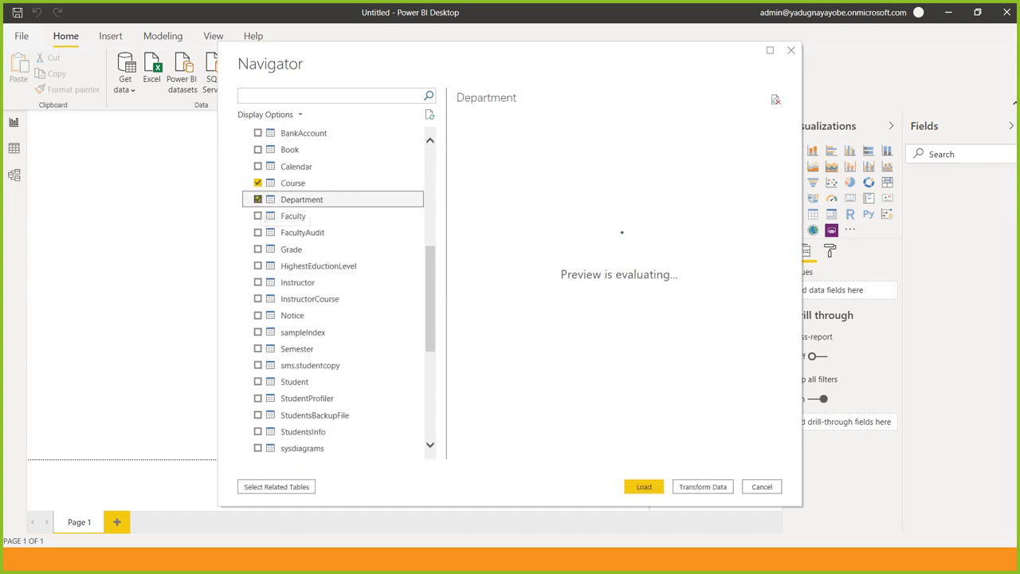
pyautogui.click(257, 248)
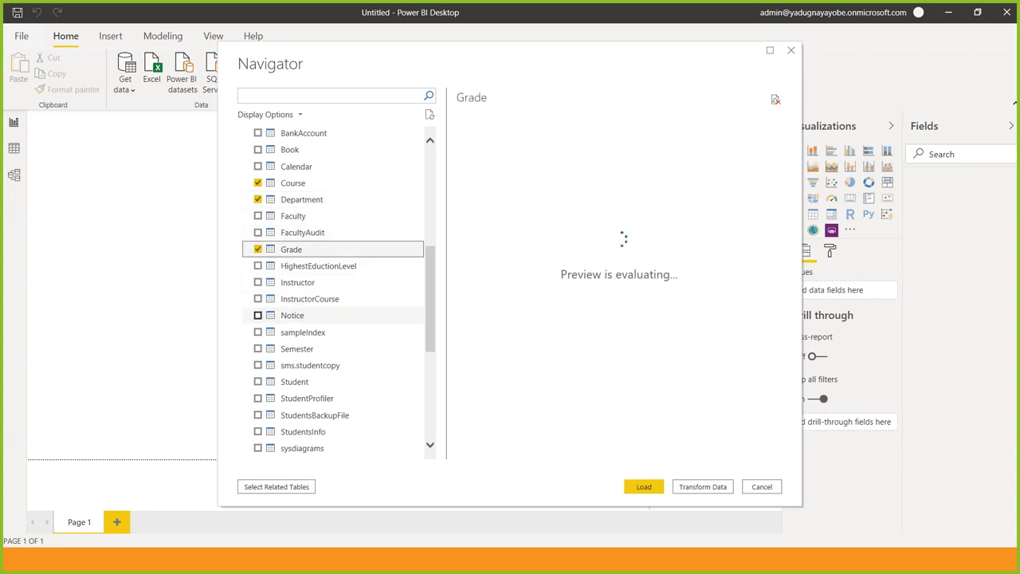
pyautogui.click(258, 382)
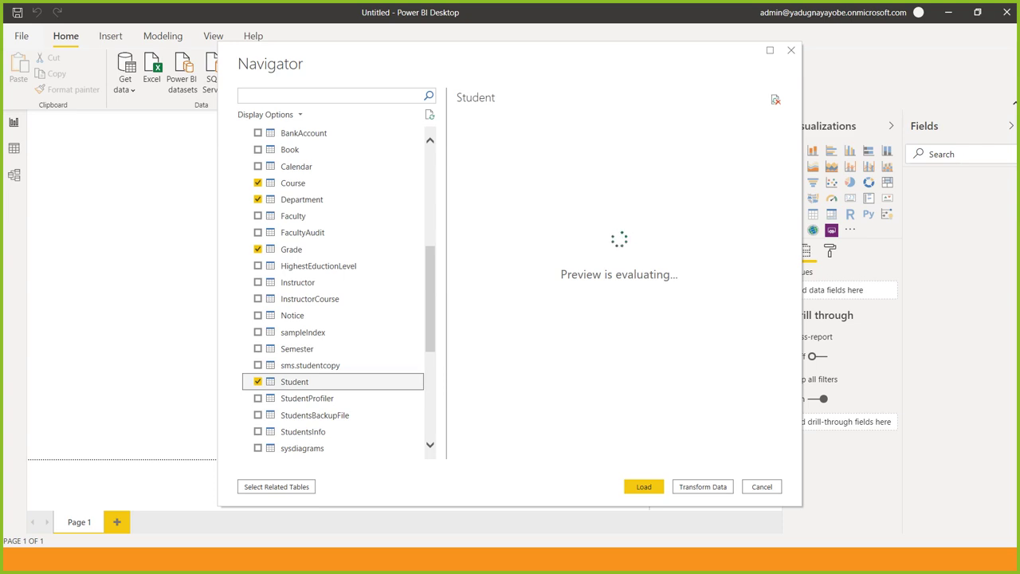
pyautogui.scroll(-10, 618, 287)
pyautogui.scroll(10, 618, 287)
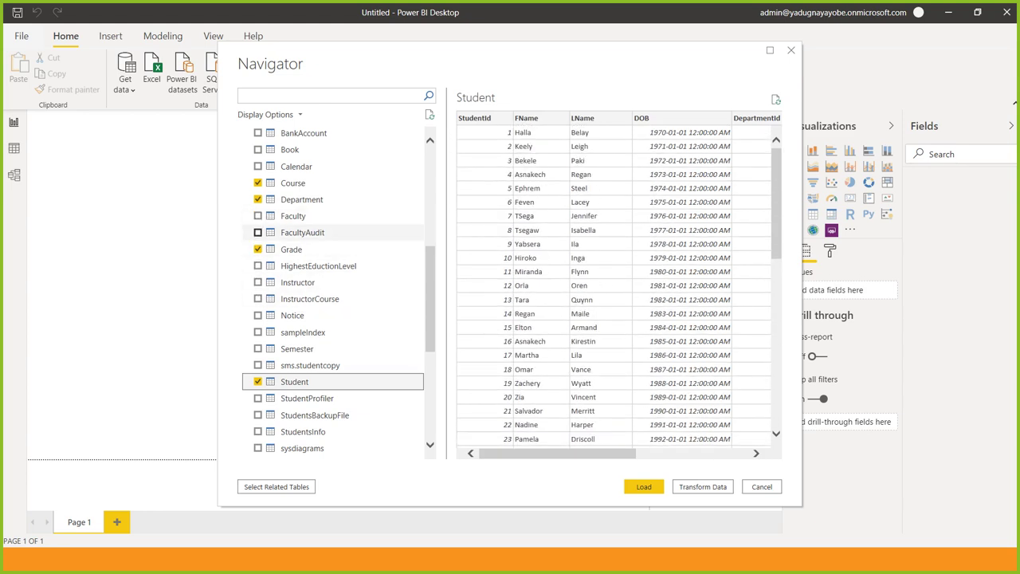
pyautogui.click(257, 216)
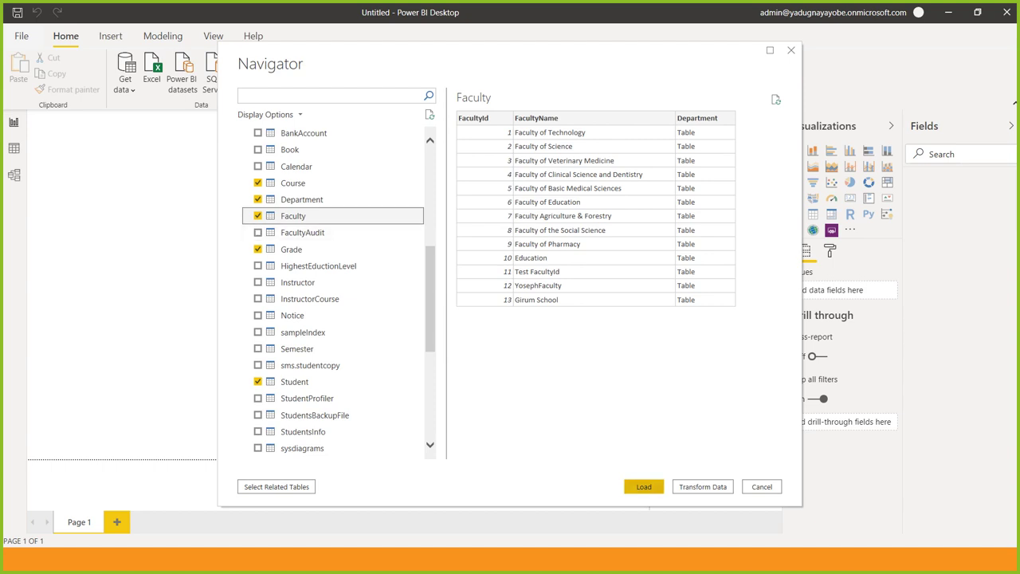
pyautogui.click(644, 486)
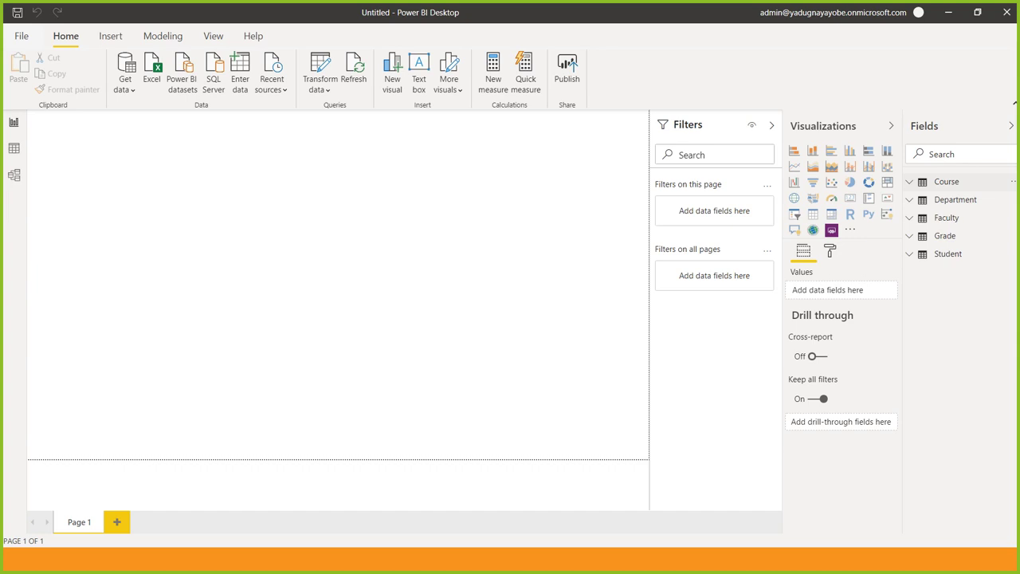
# Step: Examine the fields of the loaded Course, Department, Faculty and Grade tables
pyautogui.click(946, 181)
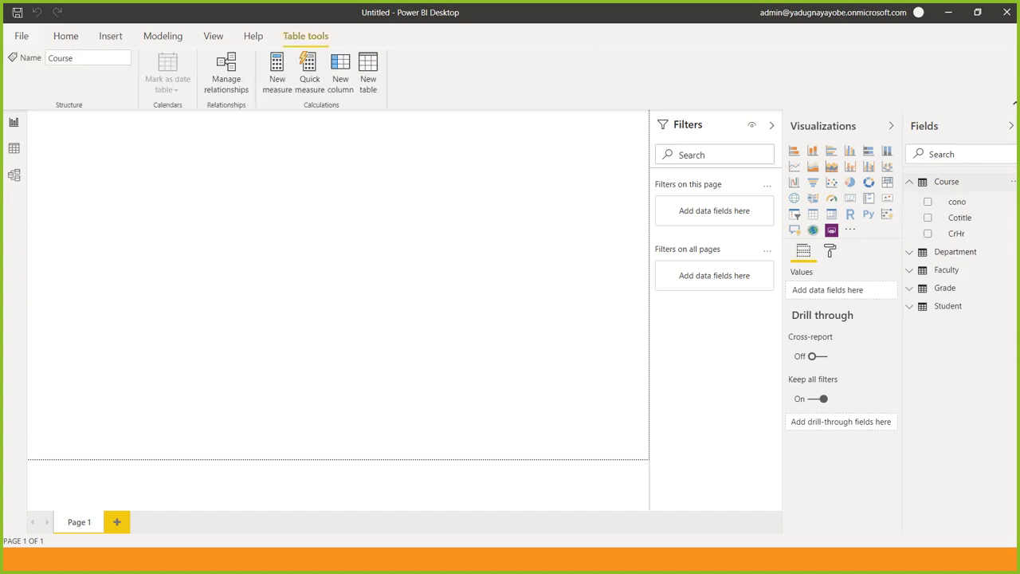
pyautogui.click(946, 181)
pyautogui.click(955, 200)
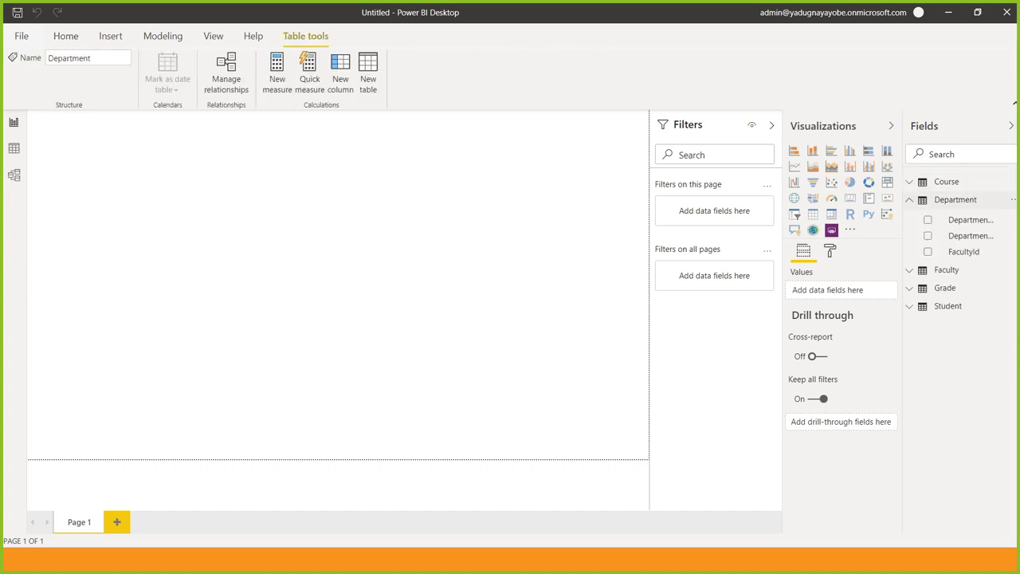
pyautogui.click(954, 200)
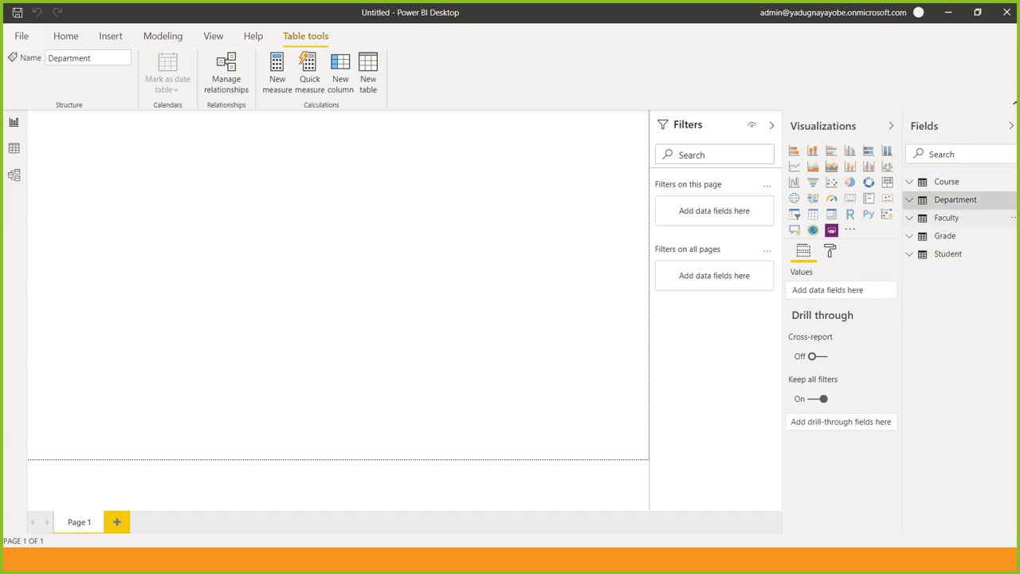
pyautogui.click(946, 217)
pyautogui.click(946, 217)
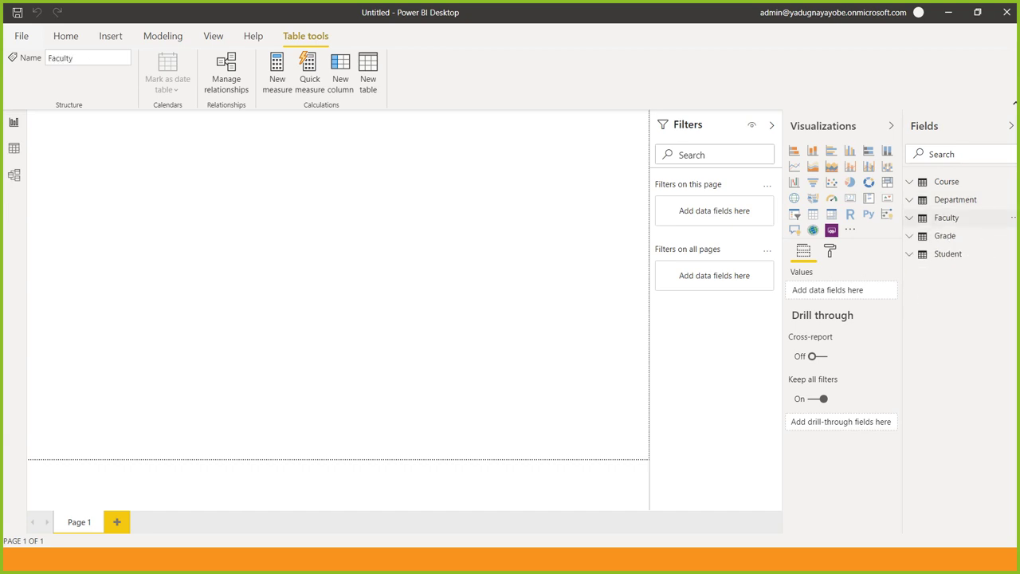
pyautogui.click(945, 236)
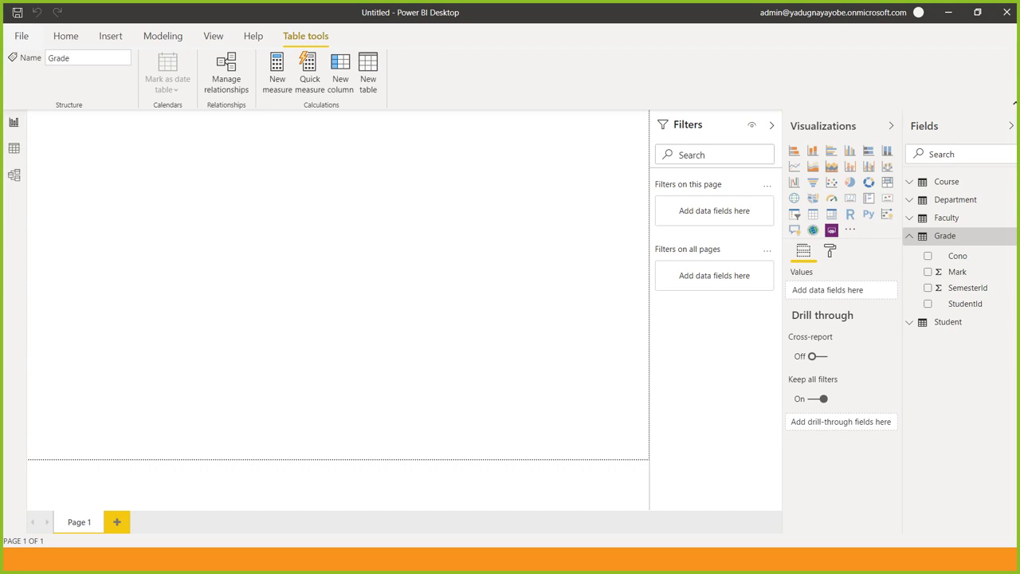
pyautogui.press('Escape')
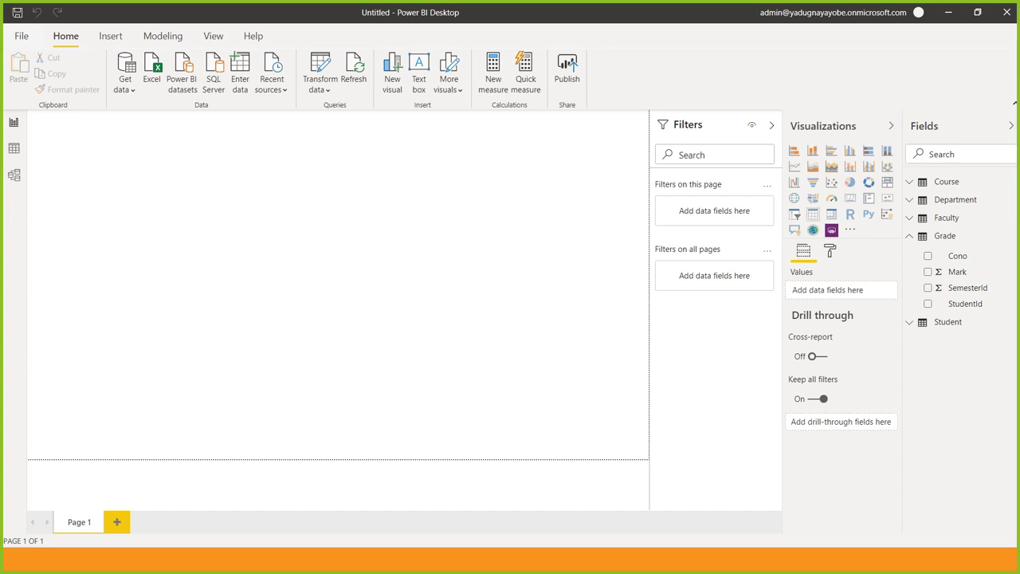
# Step: Add a table visual to the page showing FName, Gender and LName from the Student table
pyautogui.click(812, 214)
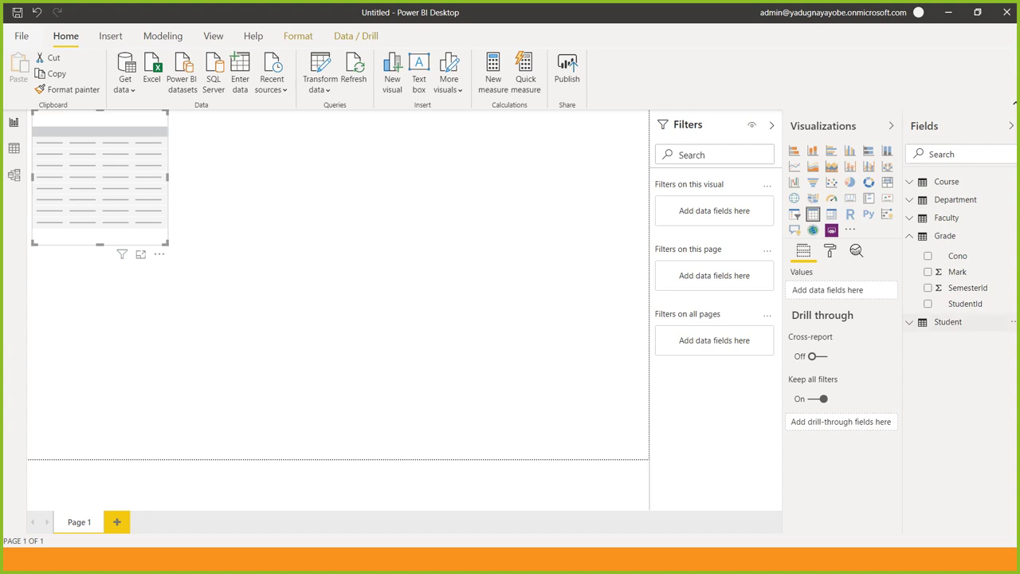
pyautogui.click(948, 321)
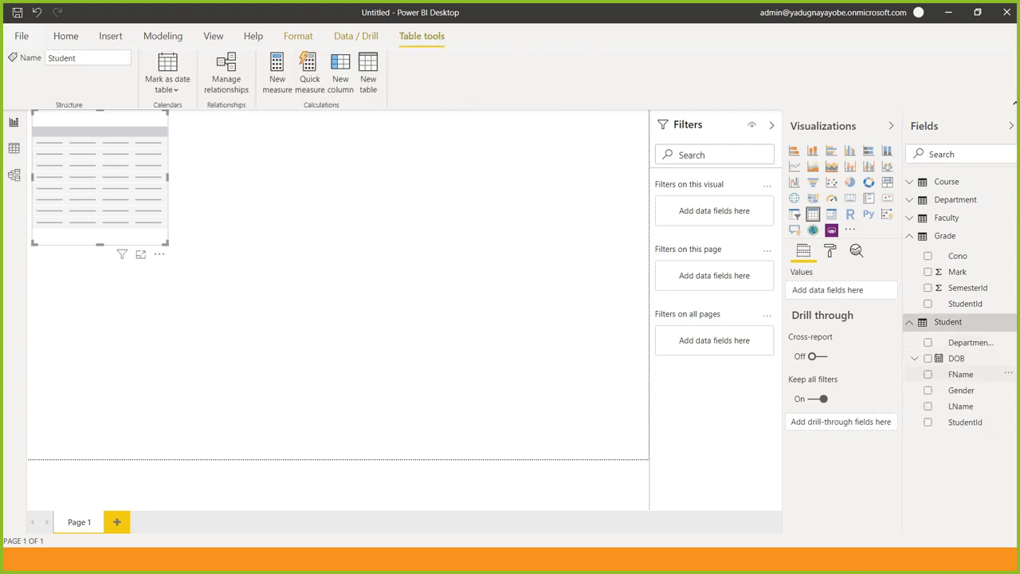
pyautogui.click(927, 373)
pyautogui.click(928, 390)
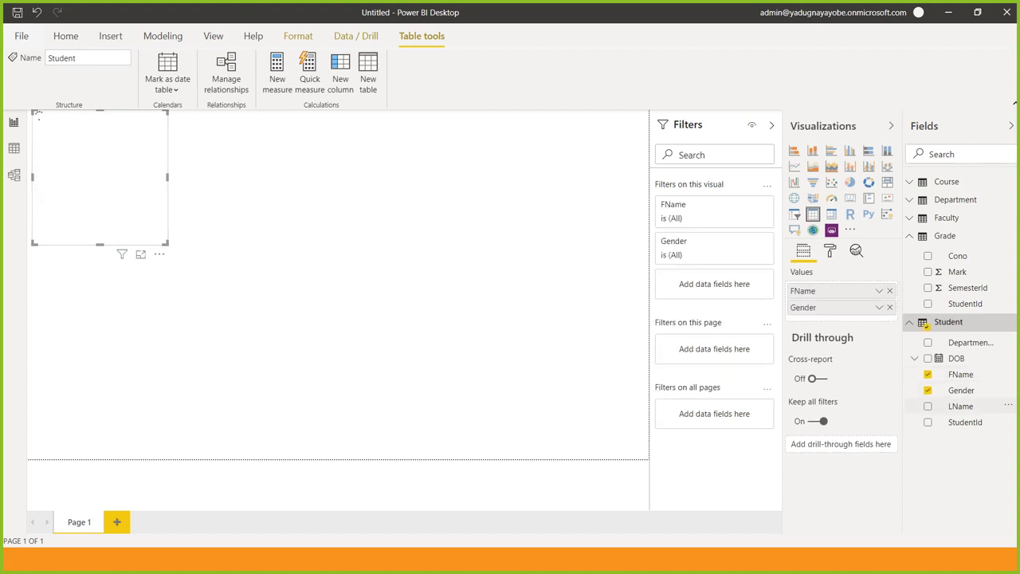
pyautogui.click(928, 406)
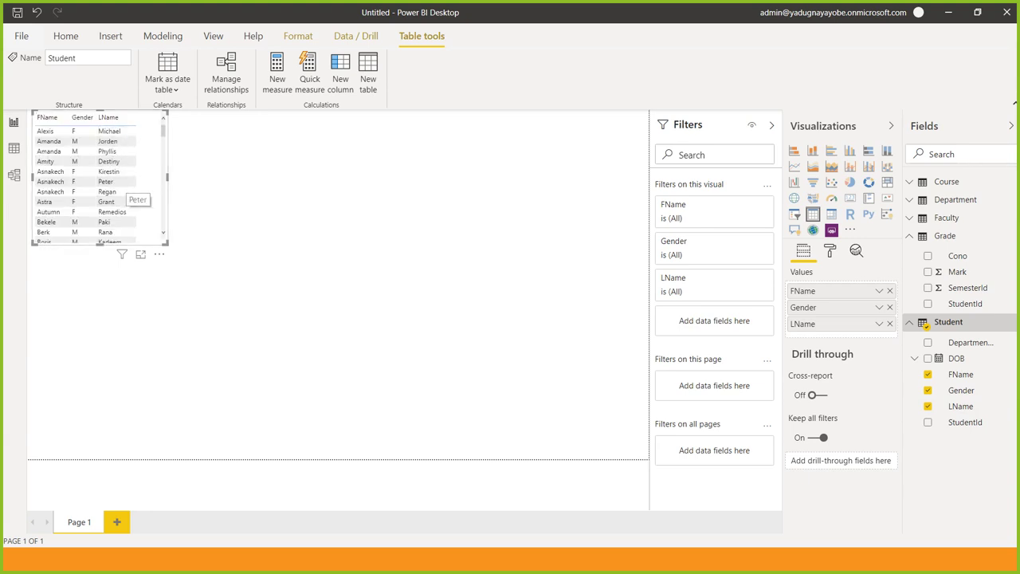
pyautogui.press('Escape')
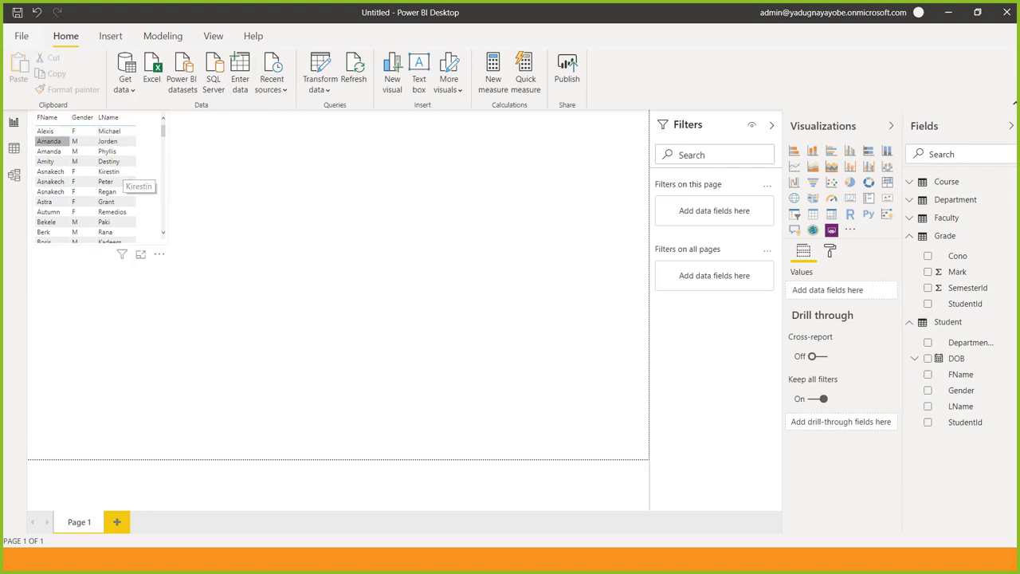
# Step: Inspect the name and gender cells in the first two rows of the student table visual
pyautogui.click(48, 141)
pyautogui.click(45, 131)
pyautogui.click(73, 131)
pyautogui.click(110, 131)
pyautogui.click(110, 141)
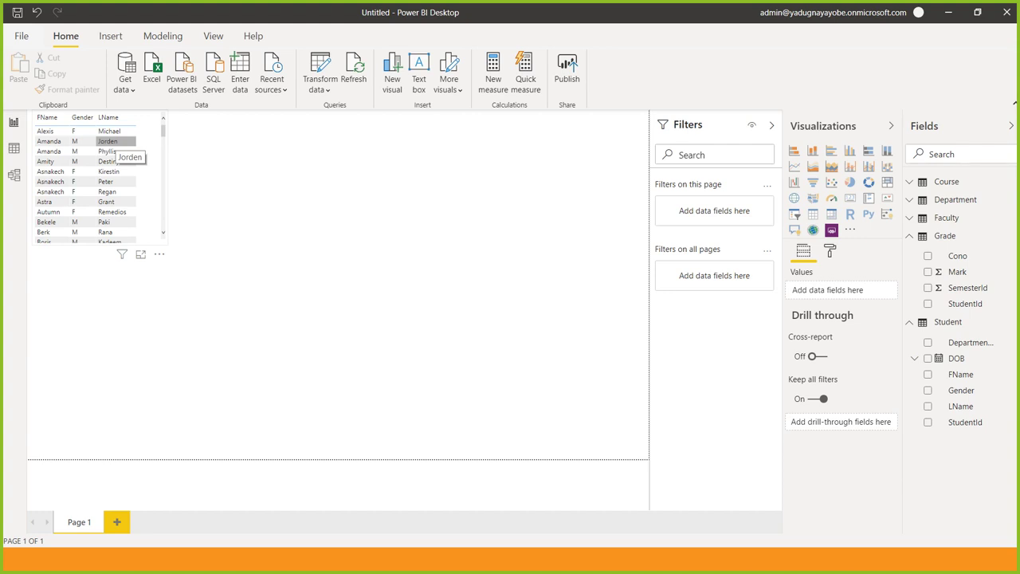
pyautogui.press('Escape')
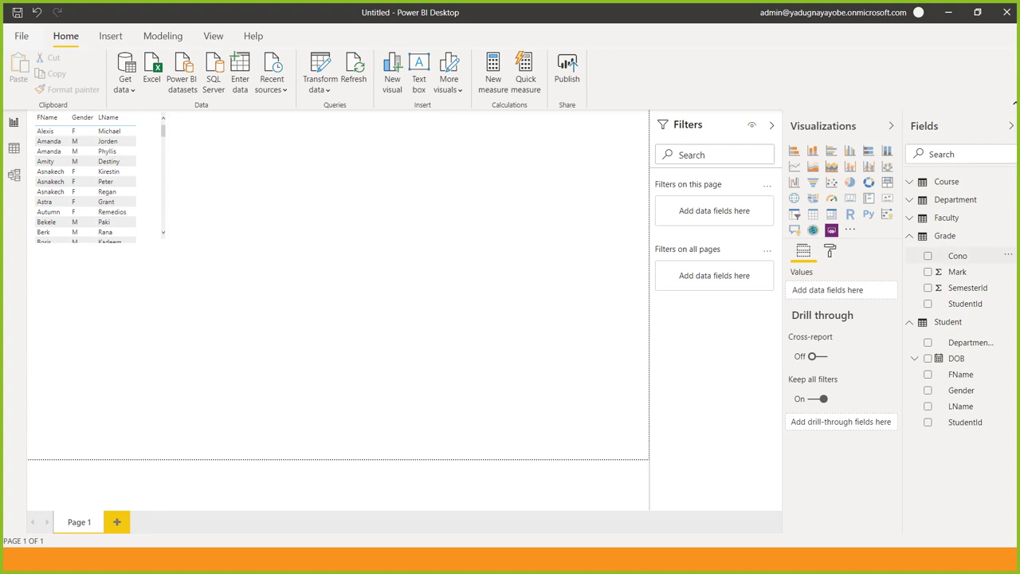
# Step: Add a second table visual near the page's upper right, showing DepartmentName from the Department table
pyautogui.click(955, 199)
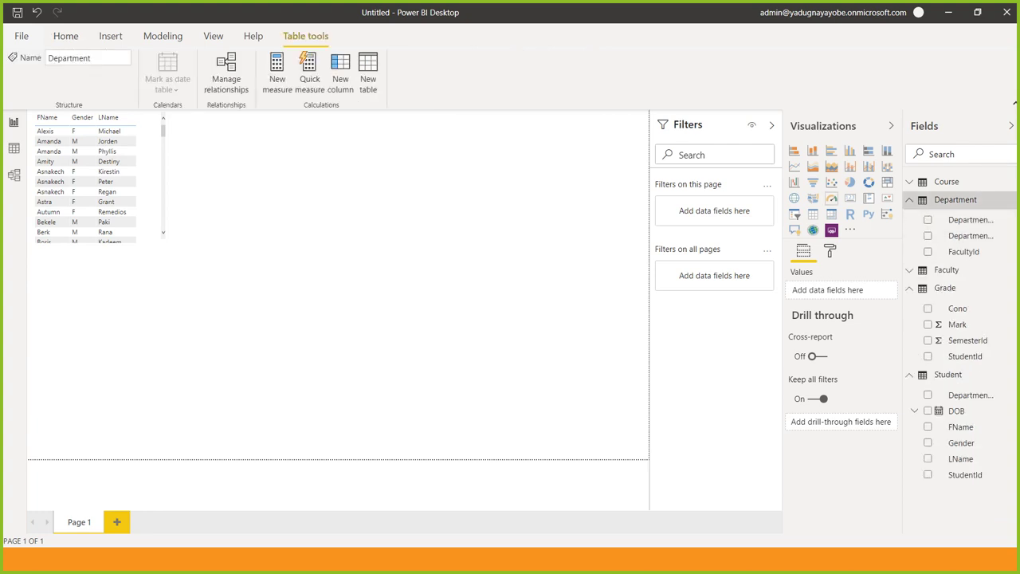
pyautogui.click(813, 214)
pyautogui.moveTo(100, 319); pyautogui.dragTo(491, 179)
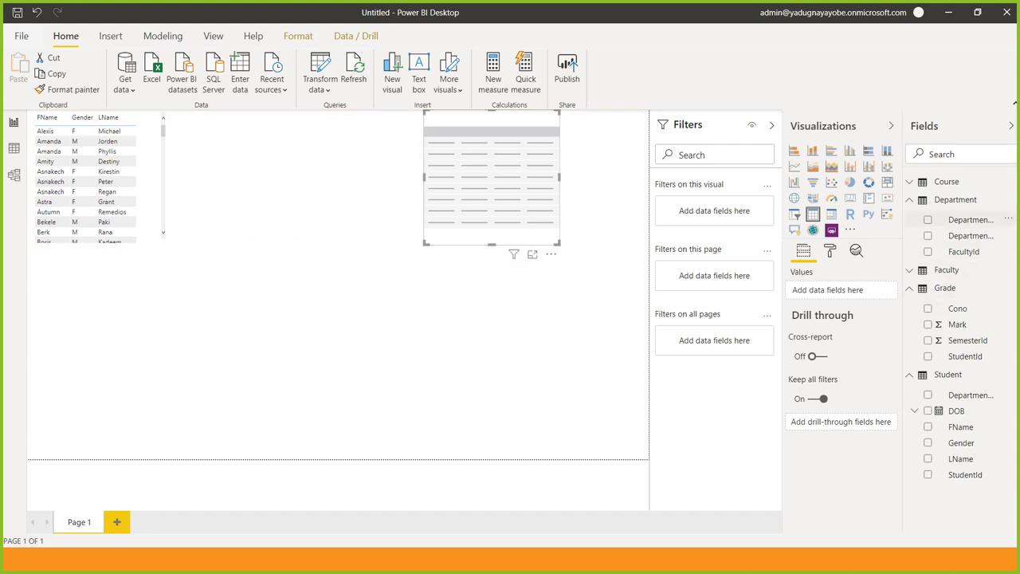
pyautogui.click(927, 219)
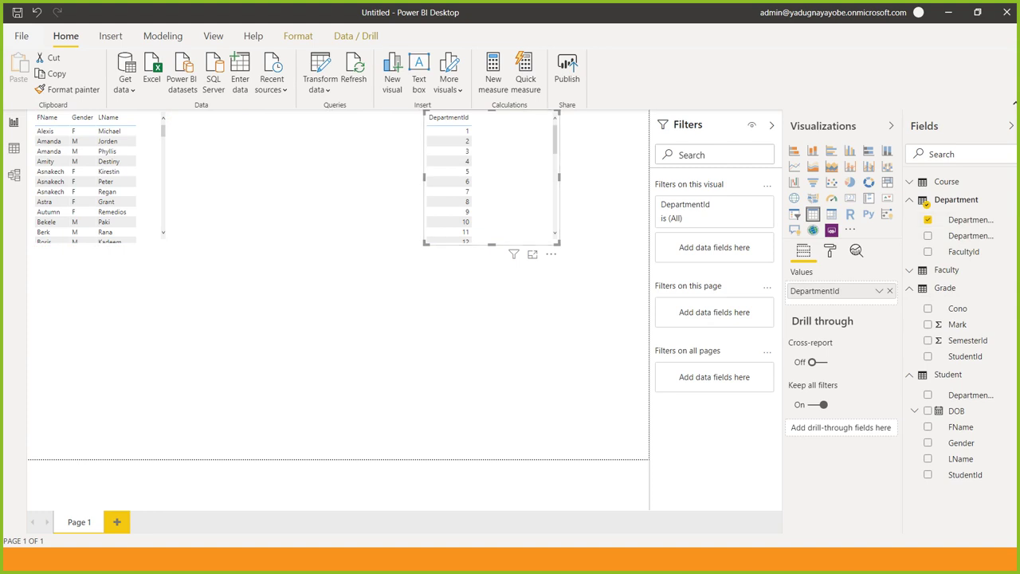
pyautogui.click(927, 219)
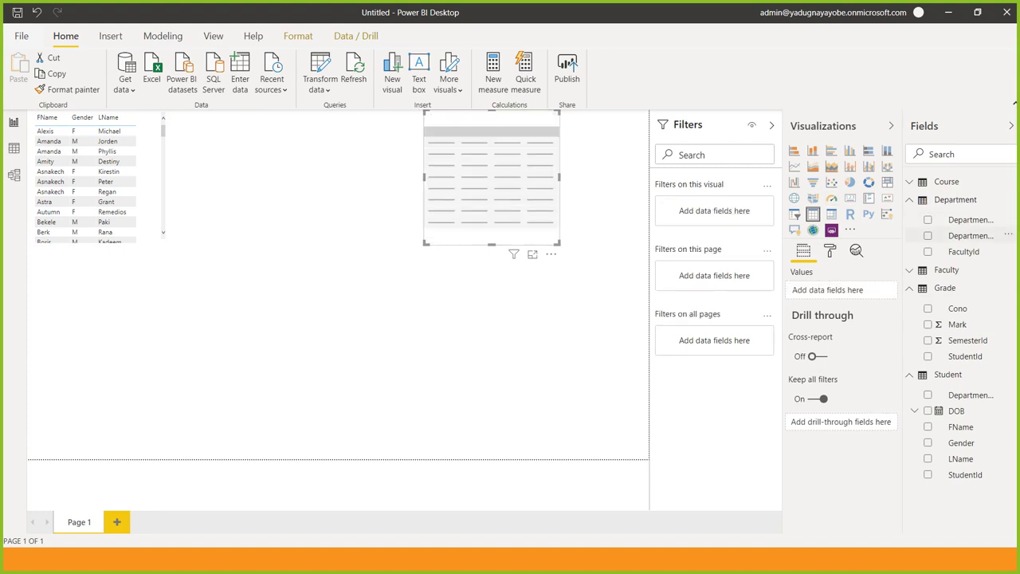
pyautogui.click(928, 235)
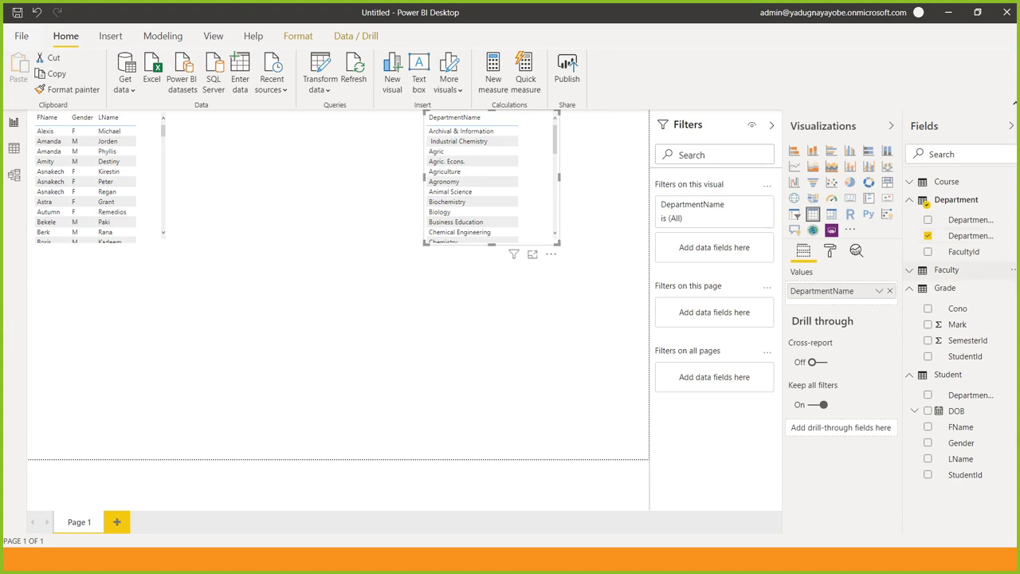
# Step: Add FacultyName from the Faculty table to the department table visual and enlarge the visual to fit both columns
pyautogui.click(947, 270)
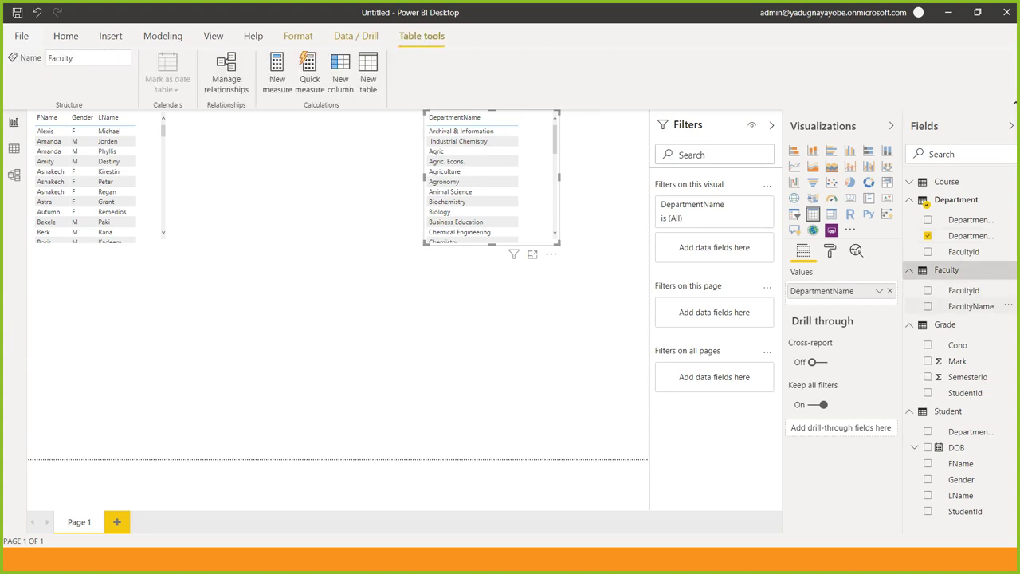
pyautogui.click(927, 306)
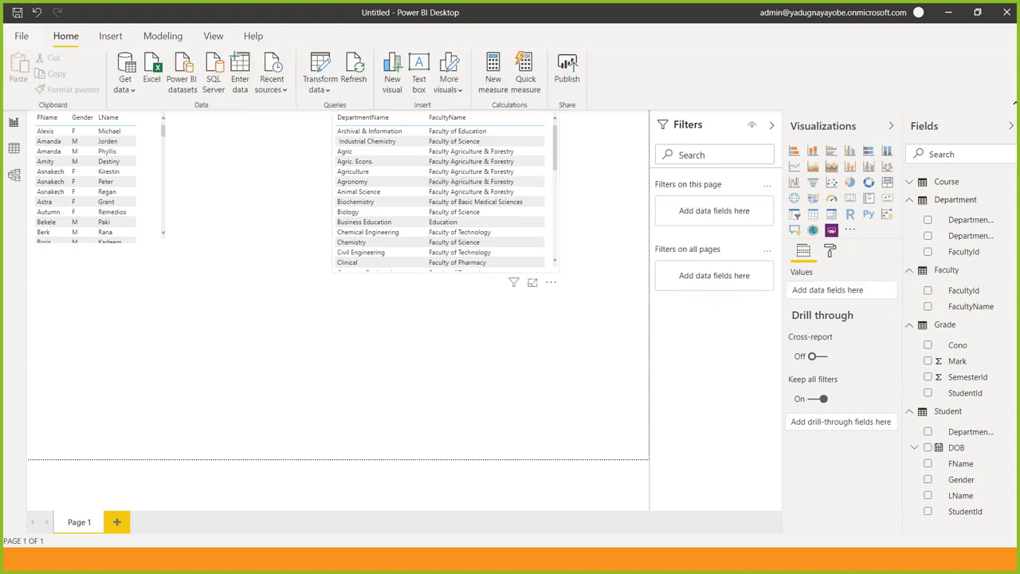
pyautogui.moveTo(554, 147); pyautogui.dragTo(554, 231)
pyautogui.scroll(5, 444, 199)
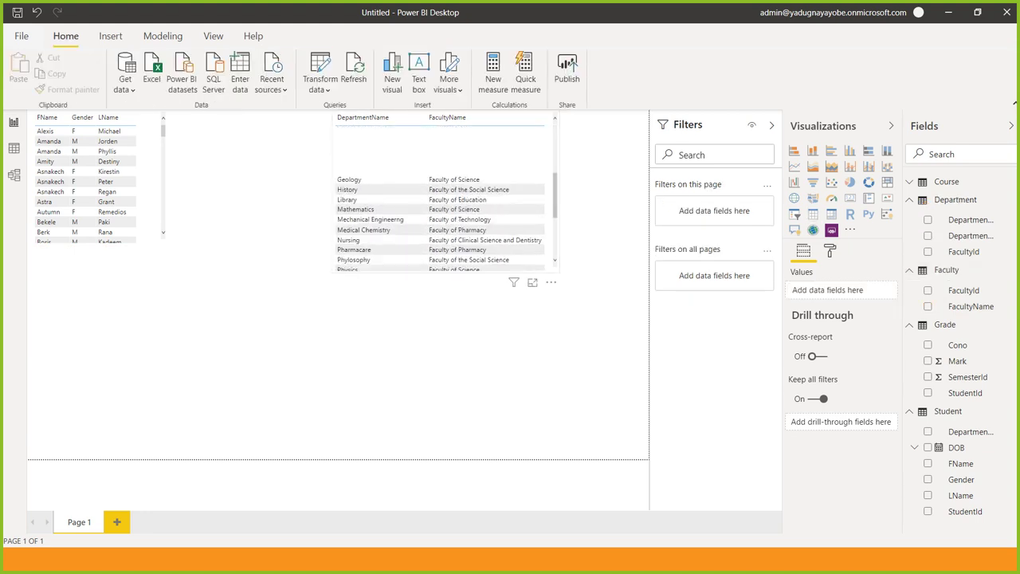
# Step: Display the rows of the Student table in Data view
pyautogui.click(445, 199)
pyautogui.click(247, 199)
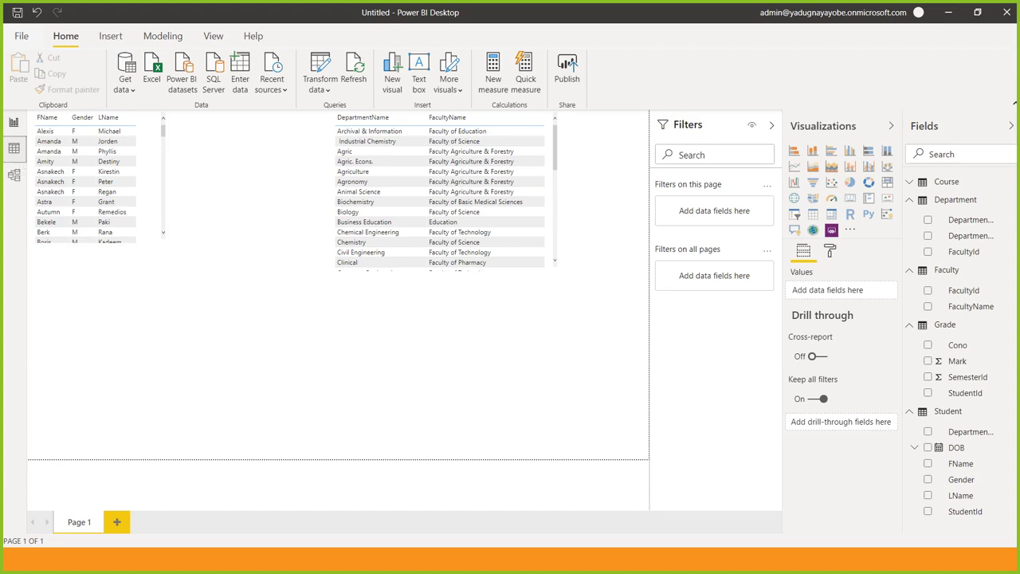
pyautogui.click(13, 148)
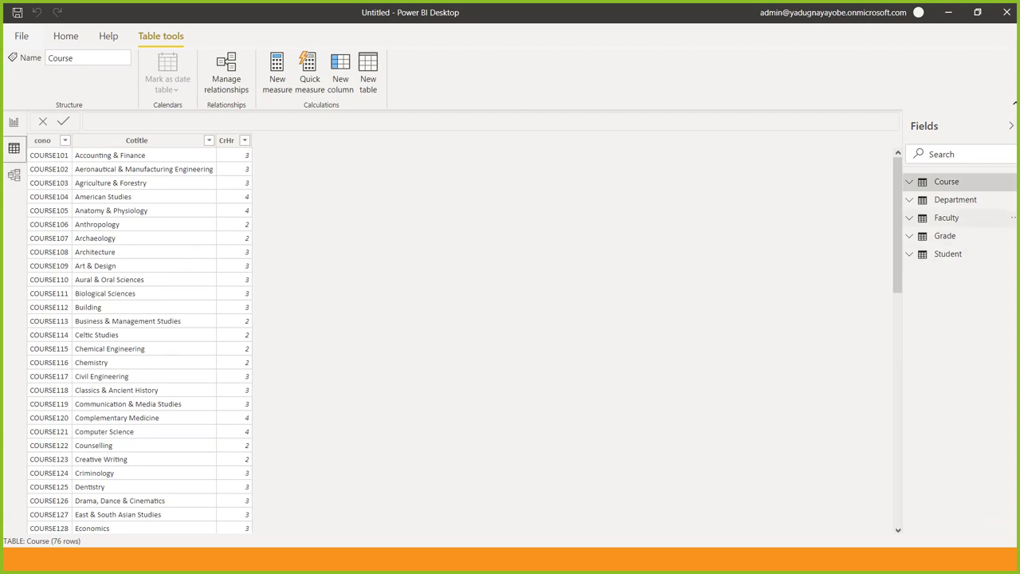
pyautogui.click(948, 253)
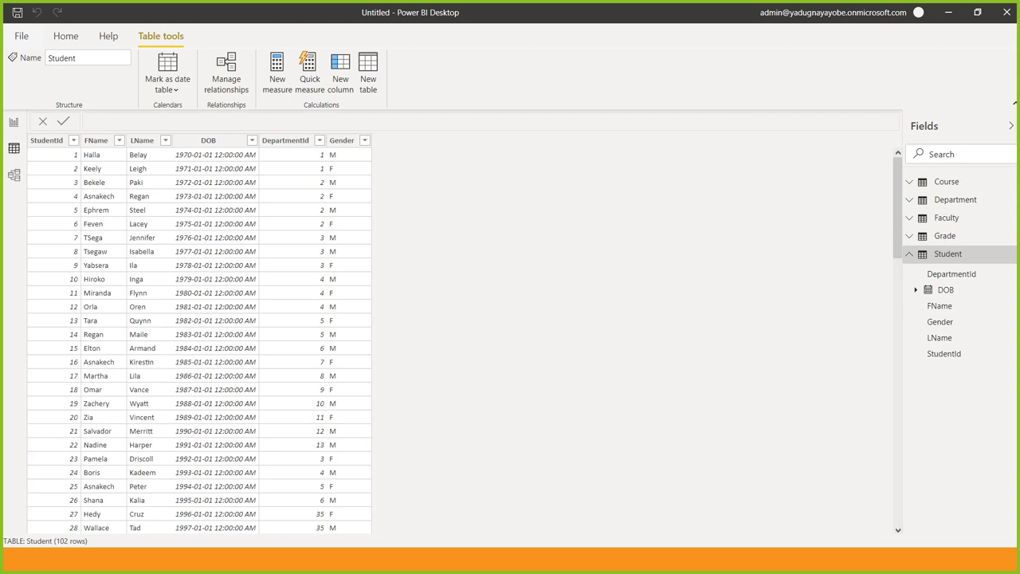
# Step: Filter the Student table's DepartmentId column to show only departments 1, 2 and 3
pyautogui.click(319, 140)
pyautogui.click(319, 141)
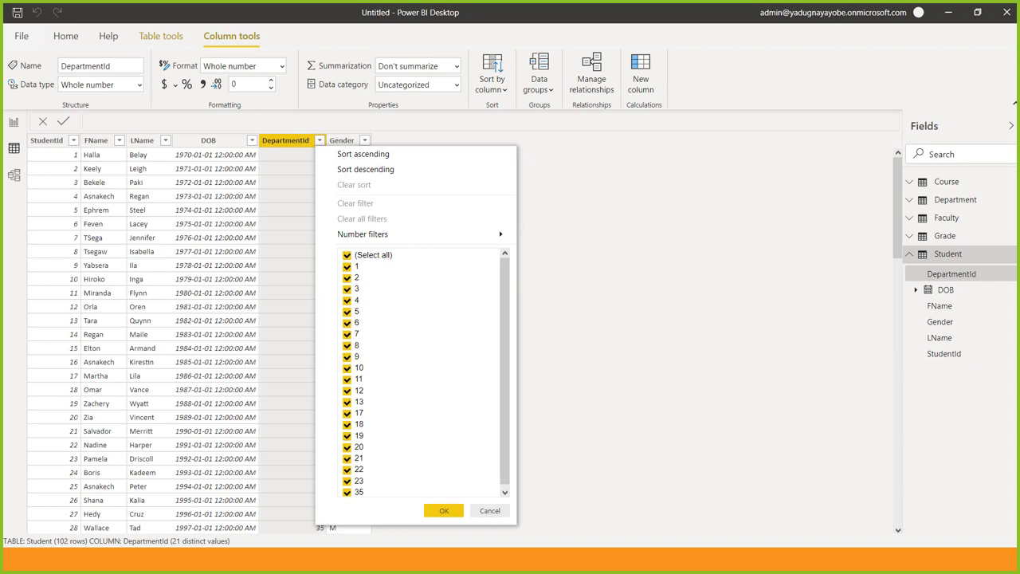
pyautogui.click(347, 255)
pyautogui.click(346, 266)
pyautogui.click(347, 277)
pyautogui.click(347, 289)
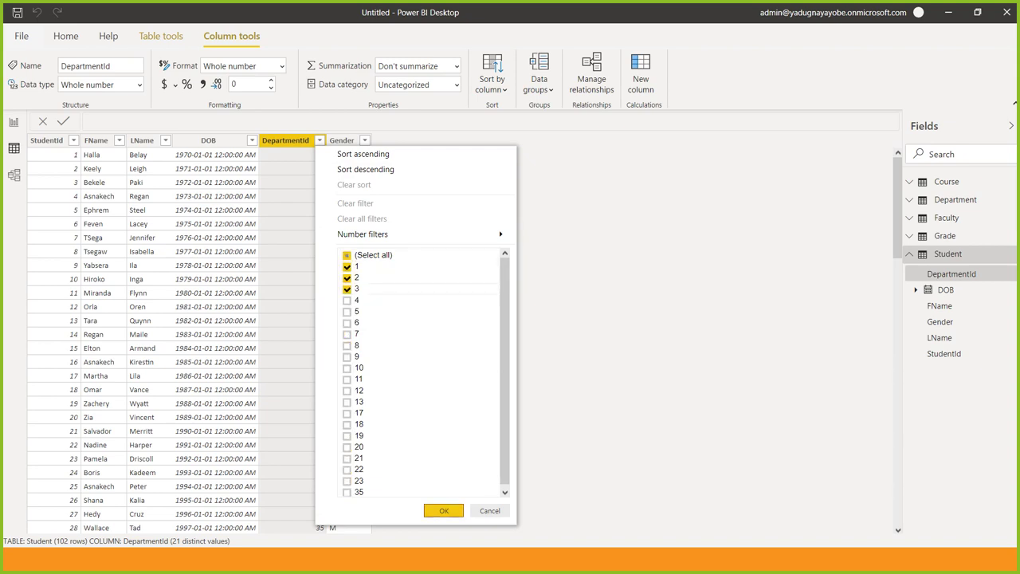
pyautogui.click(444, 510)
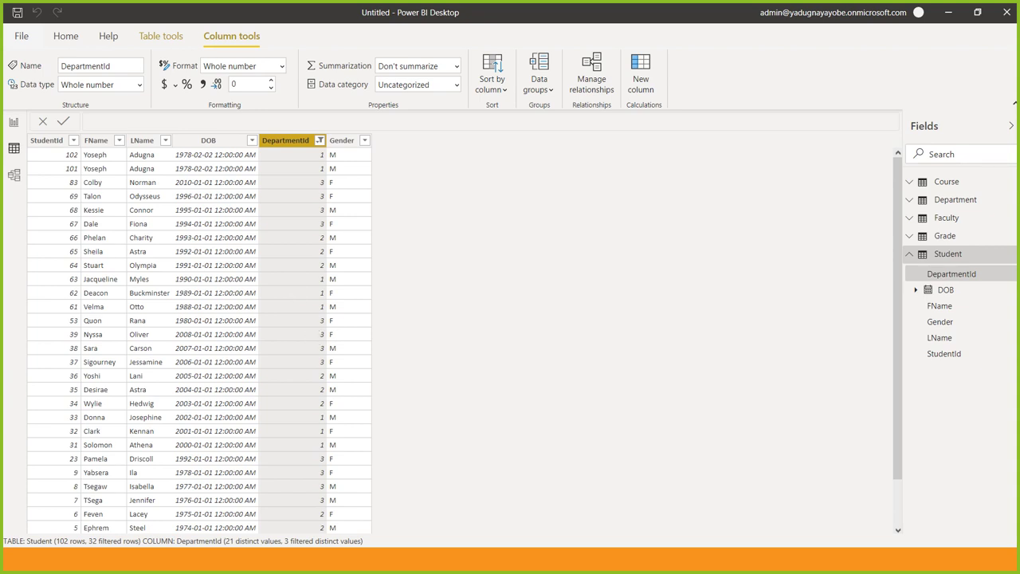
# Step: Filter the Student table's Gender column to show only F
pyautogui.click(364, 140)
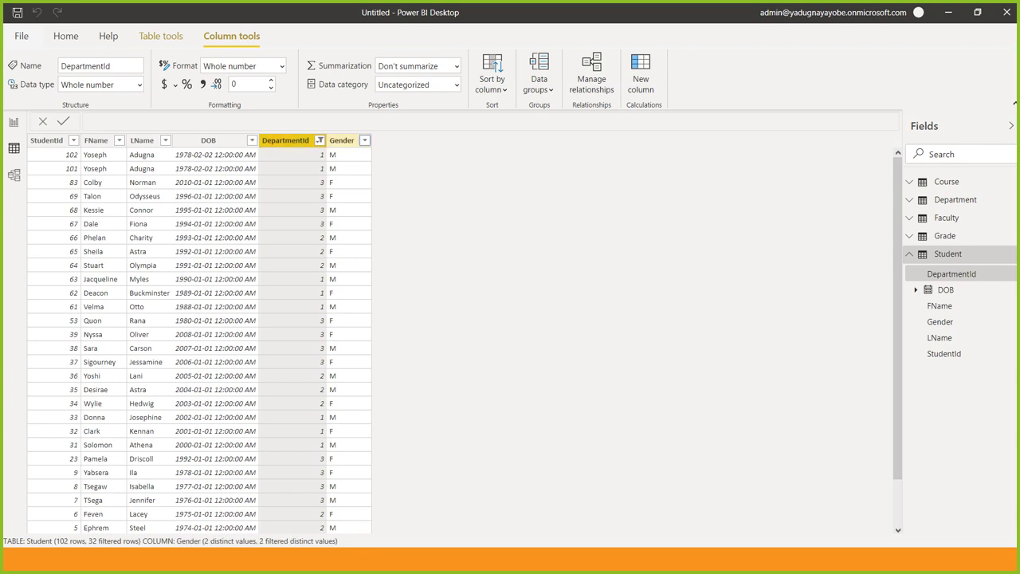
pyautogui.click(364, 140)
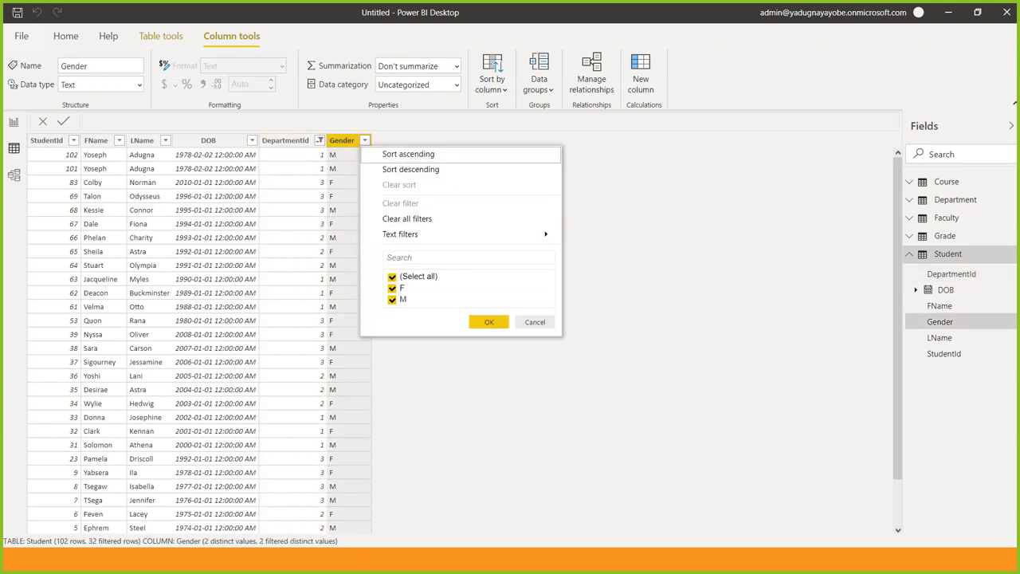
pyautogui.click(392, 276)
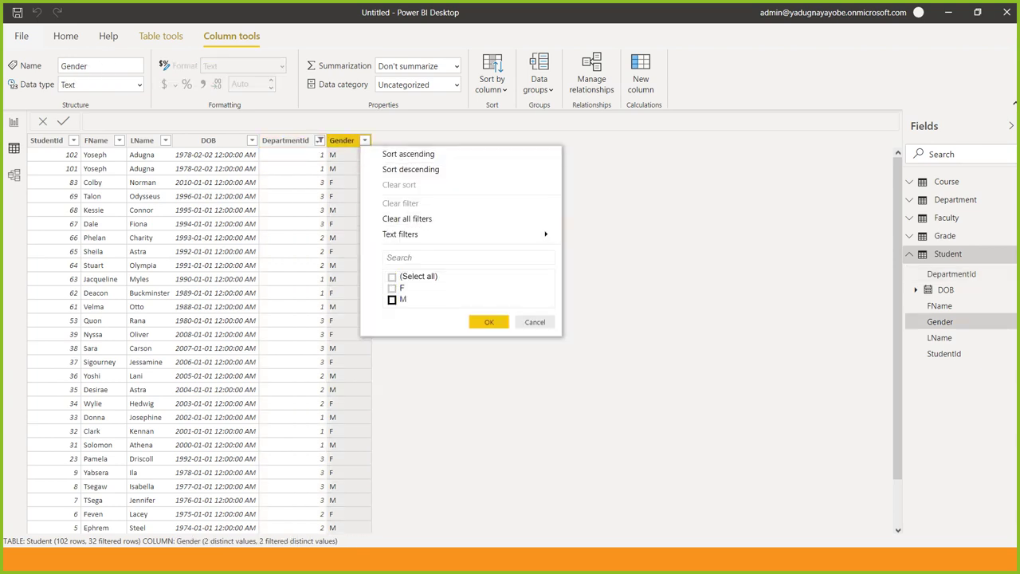
pyautogui.click(391, 288)
pyautogui.click(489, 322)
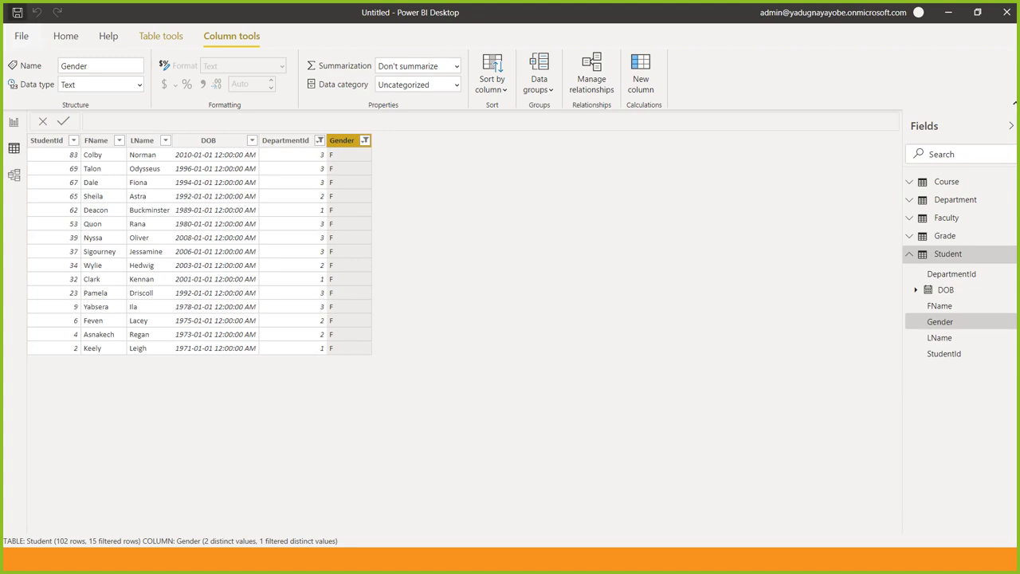
pyautogui.hotkey('ctrl', 's')
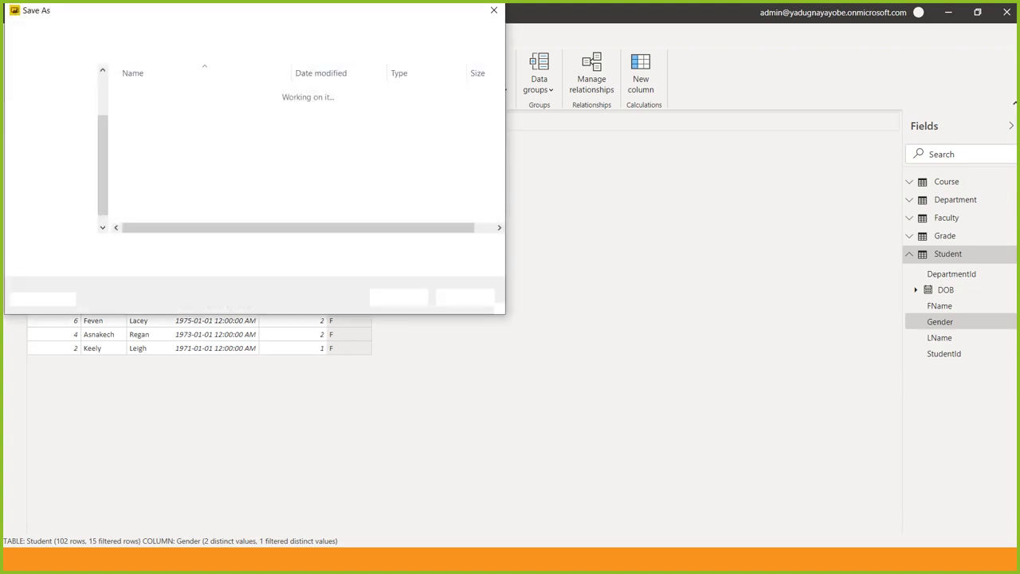
pyautogui.press('Escape')
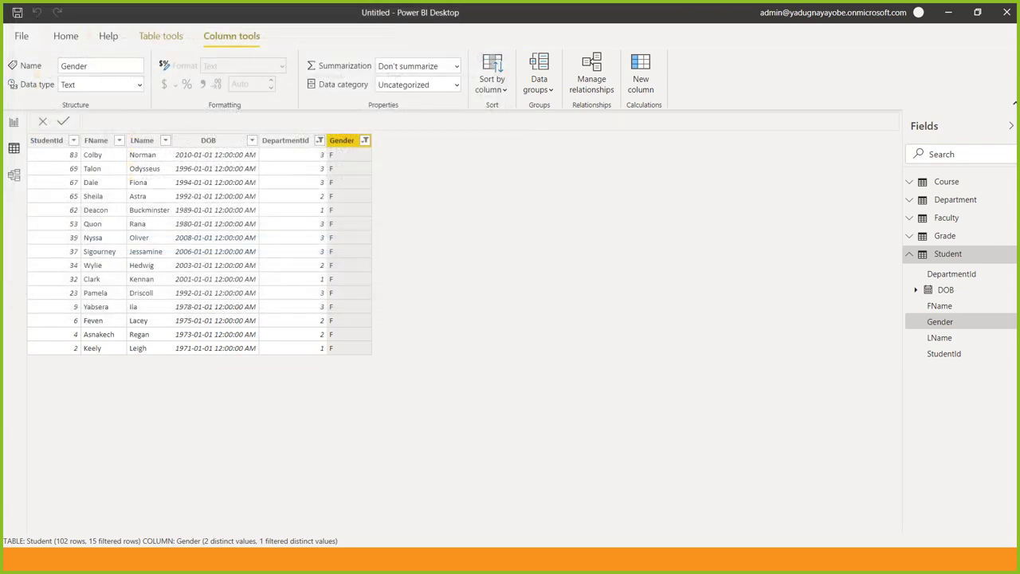
# Step: Open the Power Query Editor and examine the filter and data type options of the Course query's CrHr column
pyautogui.click(65, 36)
pyautogui.click(13, 121)
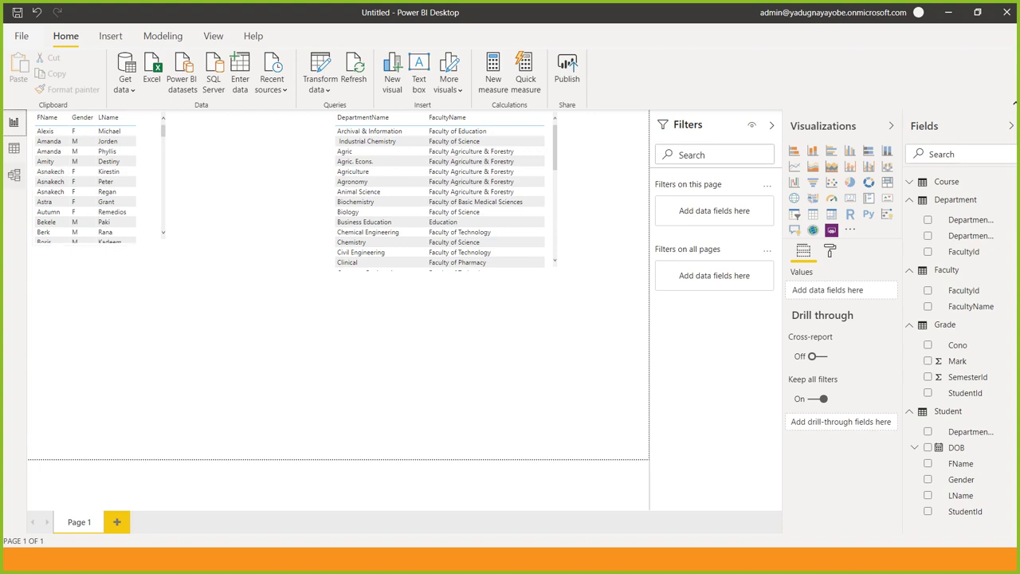
pyautogui.click(13, 148)
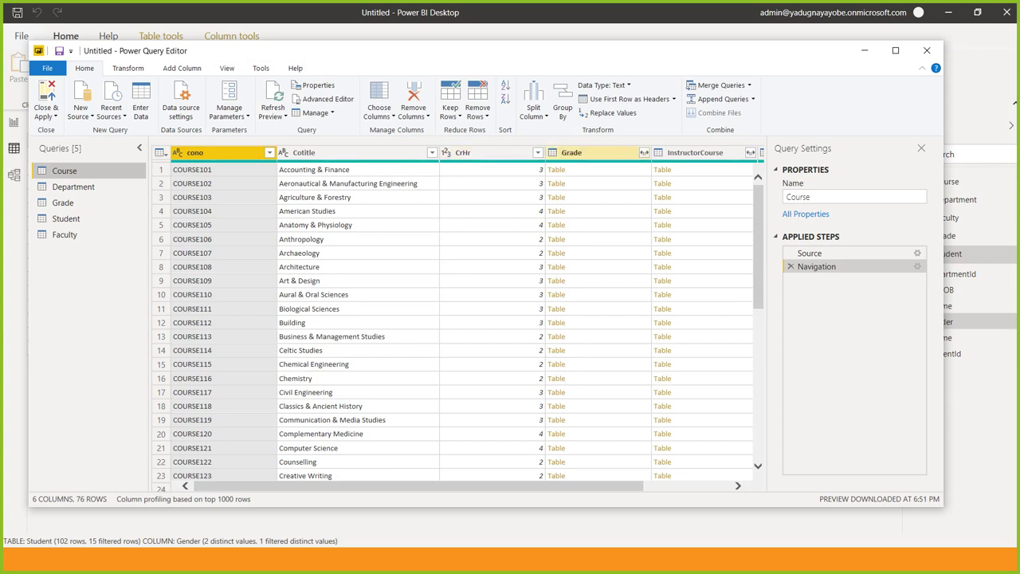
pyautogui.click(478, 152)
pyautogui.click(538, 152)
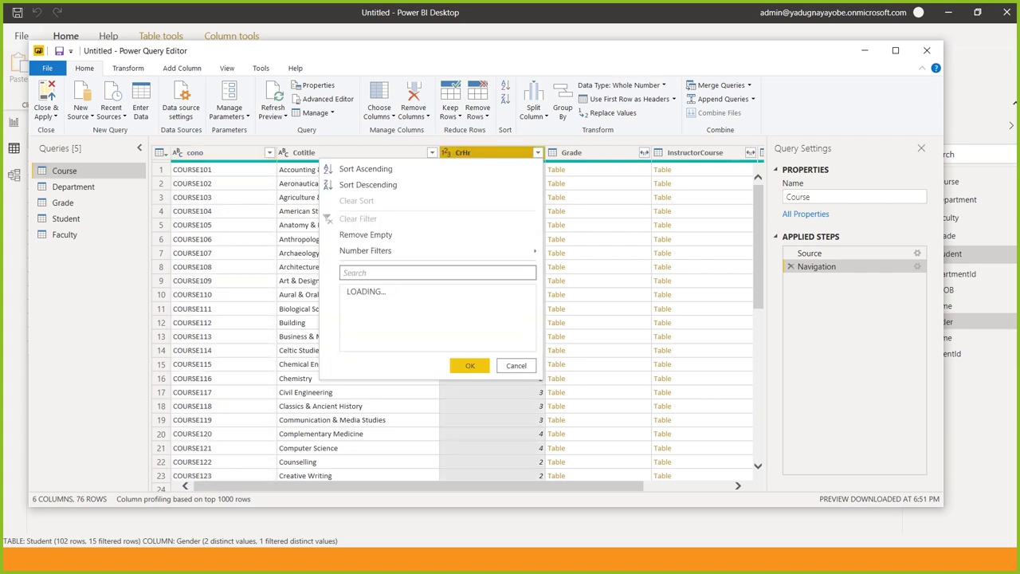
pyautogui.press('Escape')
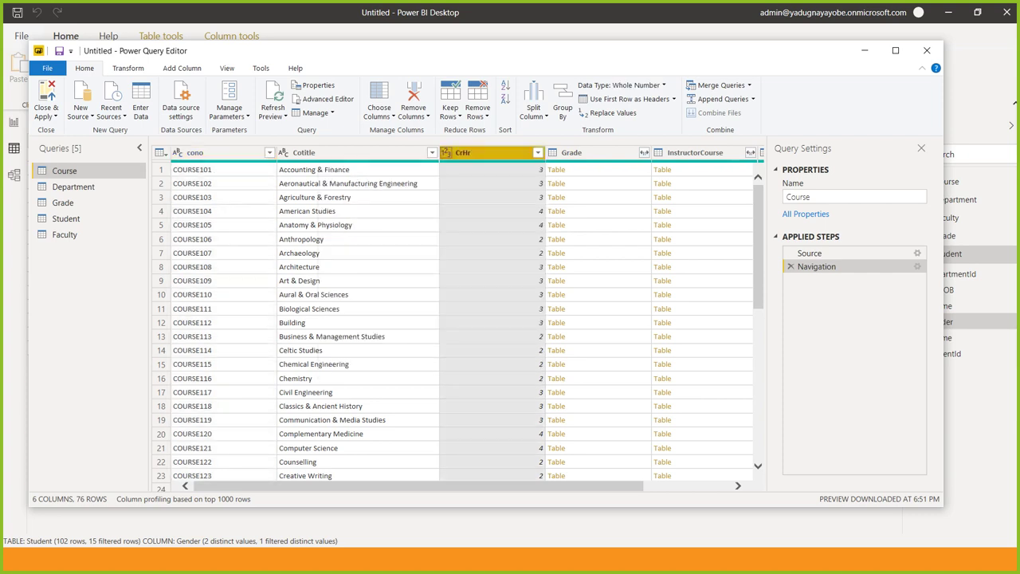
pyautogui.click(447, 152)
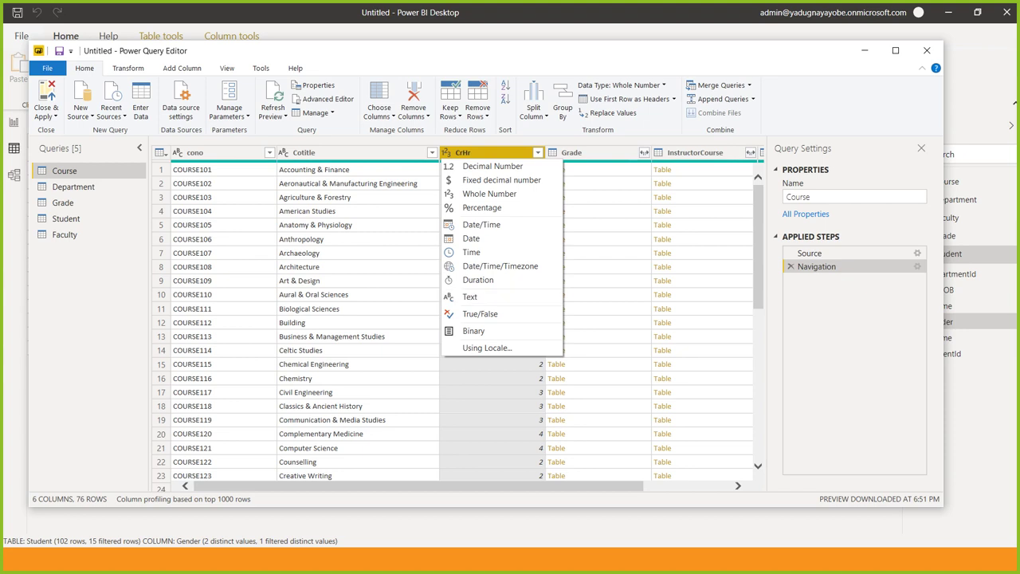
pyautogui.click(702, 211)
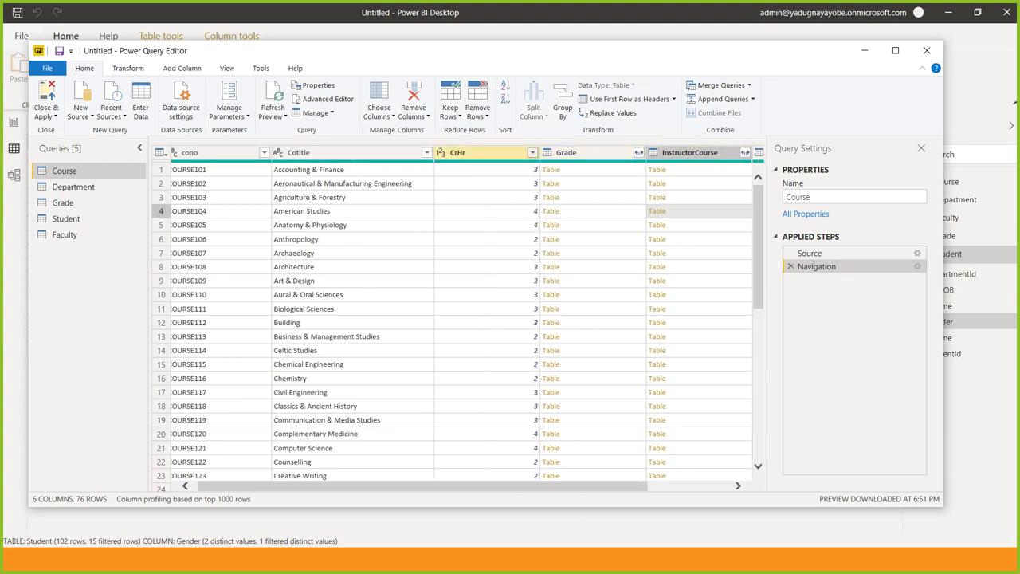
# Step: Try removing the CrHr and Grade columns from the Course query, and discard the removal before closing the Power Query Editor
pyautogui.click(531, 153)
pyautogui.click(478, 153)
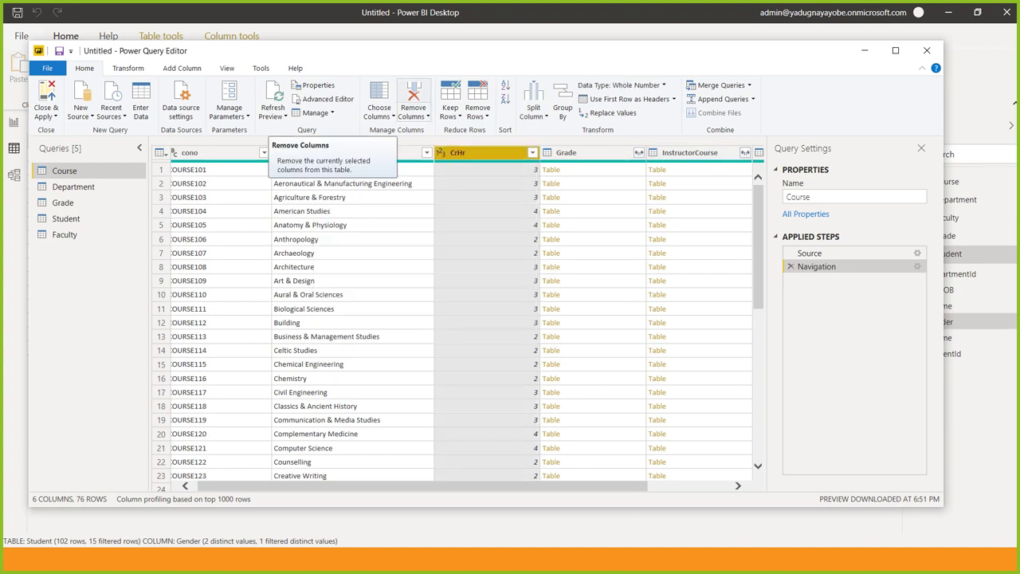
pyautogui.click(413, 95)
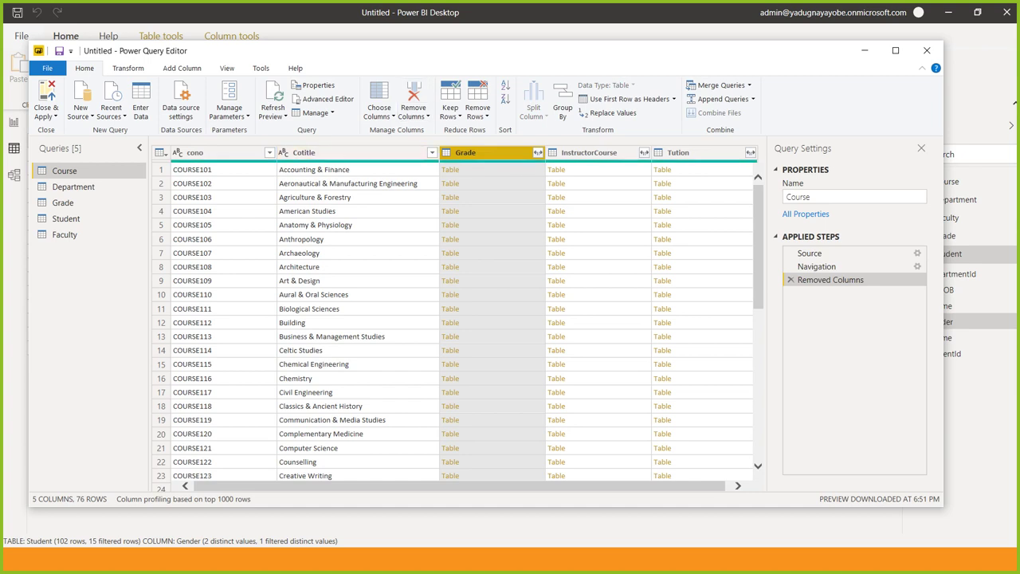
pyautogui.click(413, 96)
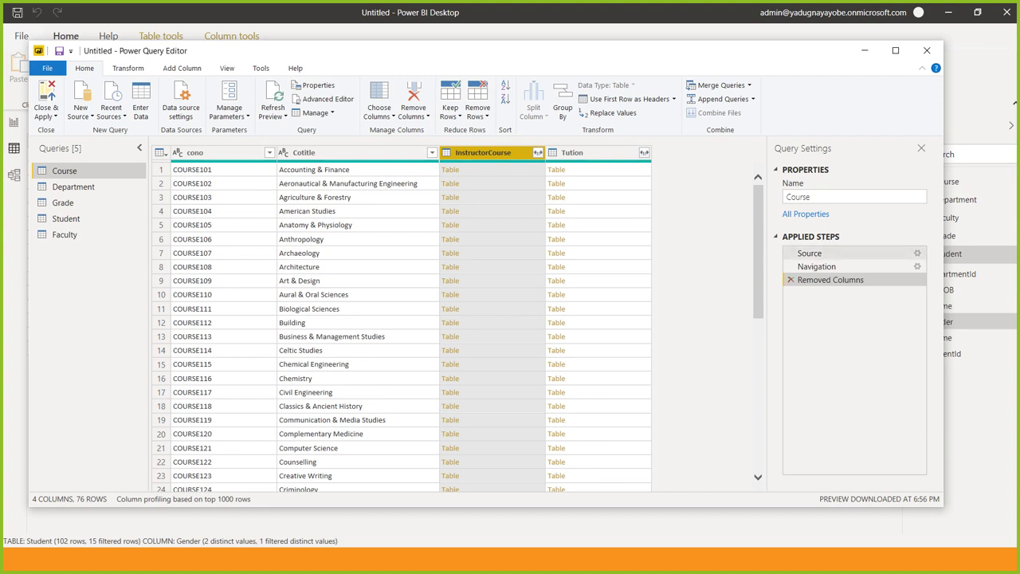
pyautogui.click(790, 280)
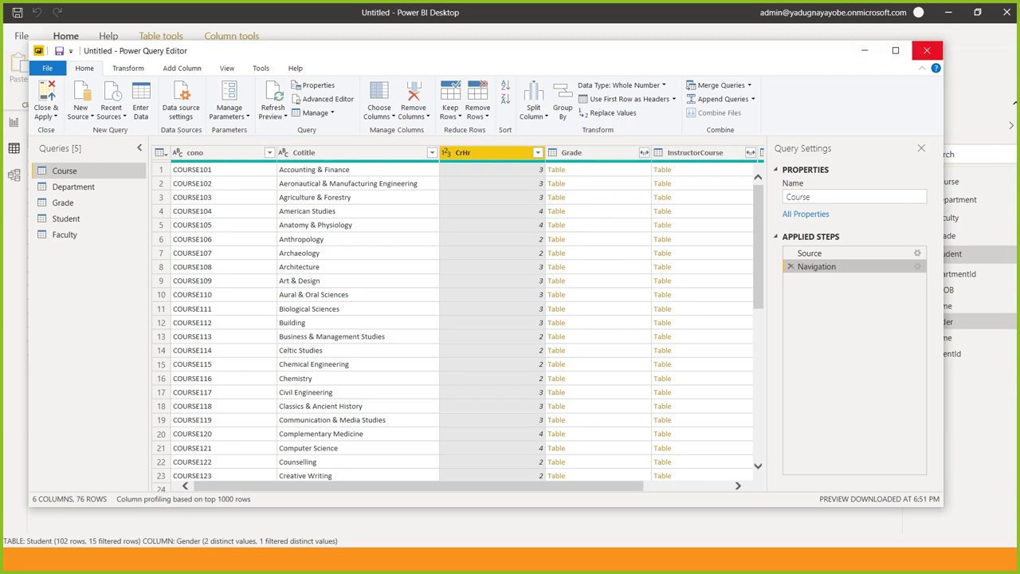
pyautogui.click(927, 50)
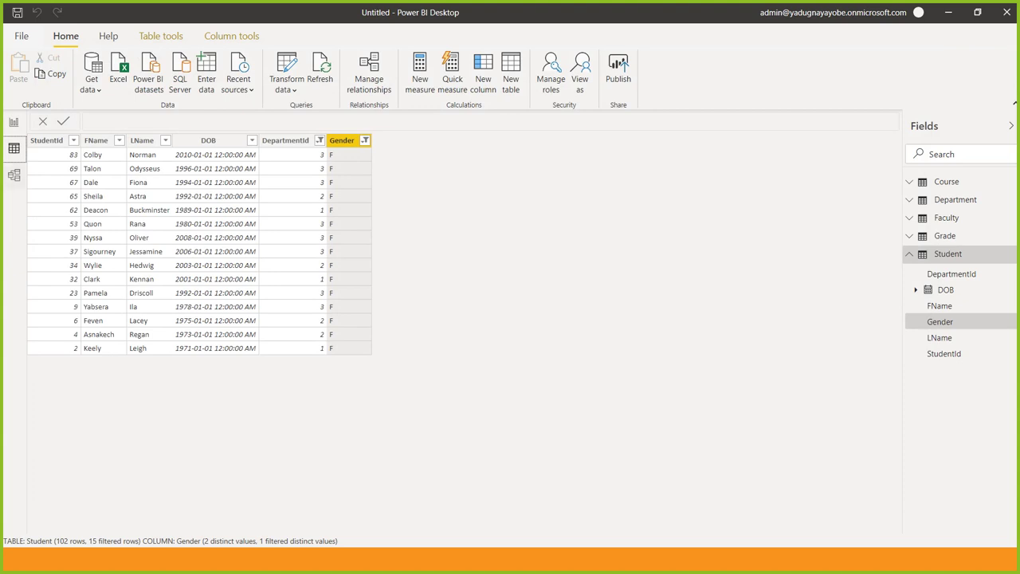
# Step: Rearrange the model diagram with Faculty below Grade, Course to the right of Student, and Department below Course
pyautogui.click(14, 176)
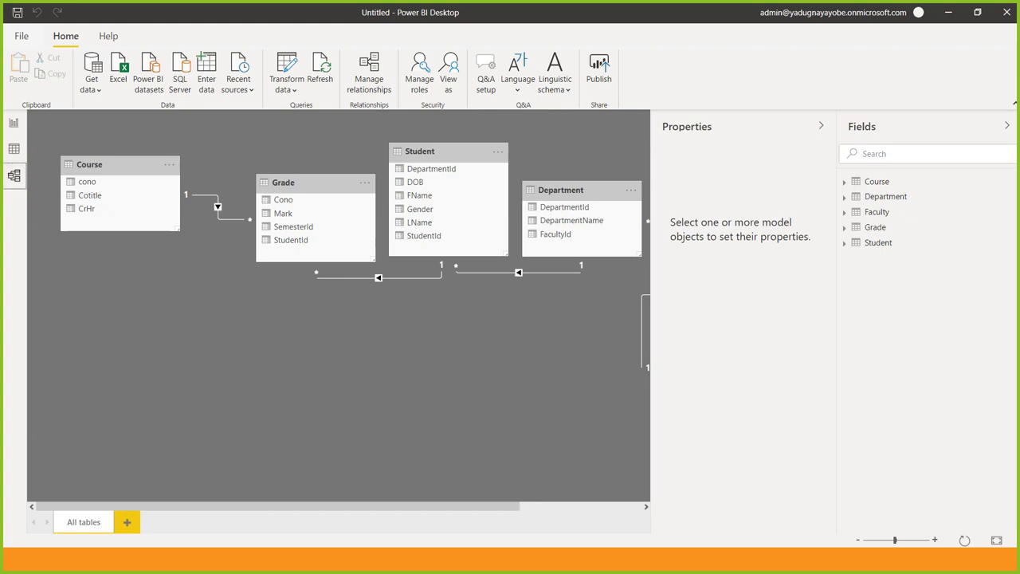
pyautogui.moveTo(277, 506); pyautogui.dragTo(373, 506)
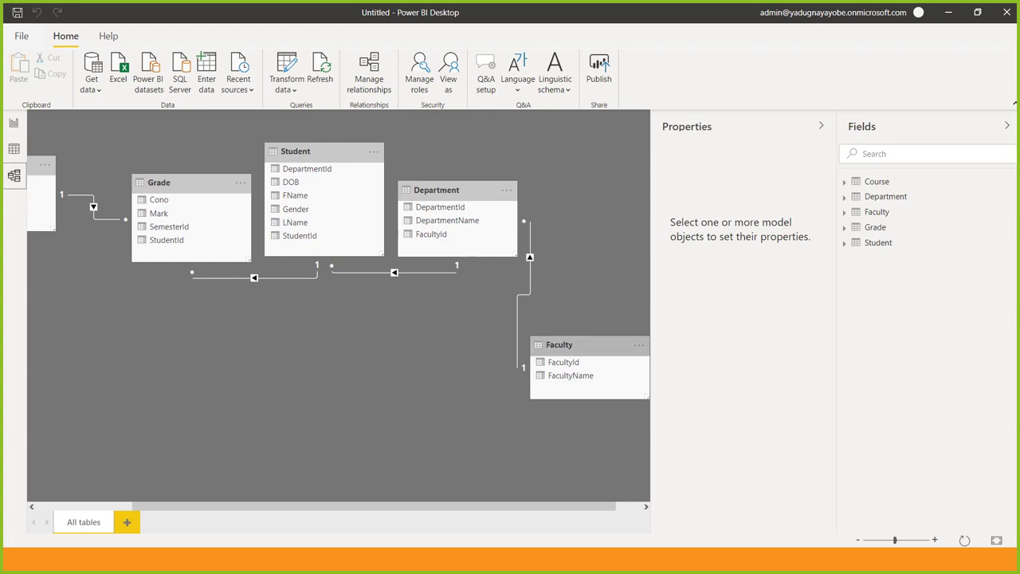
pyautogui.moveTo(574, 358); pyautogui.dragTo(187, 358)
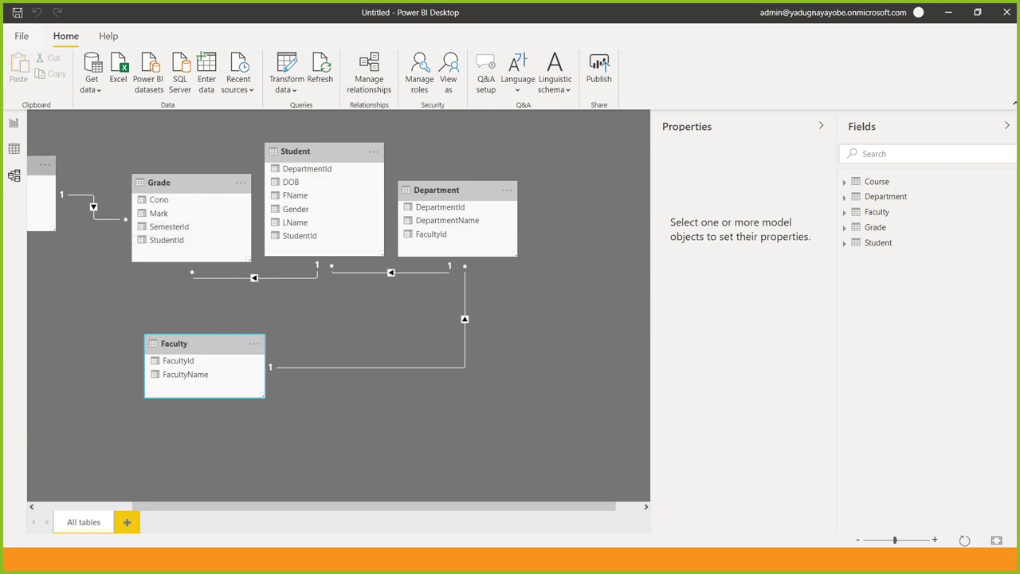
pyautogui.moveTo(42, 164); pyautogui.dragTo(584, 151)
pyautogui.moveTo(457, 190); pyautogui.dragTo(501, 279)
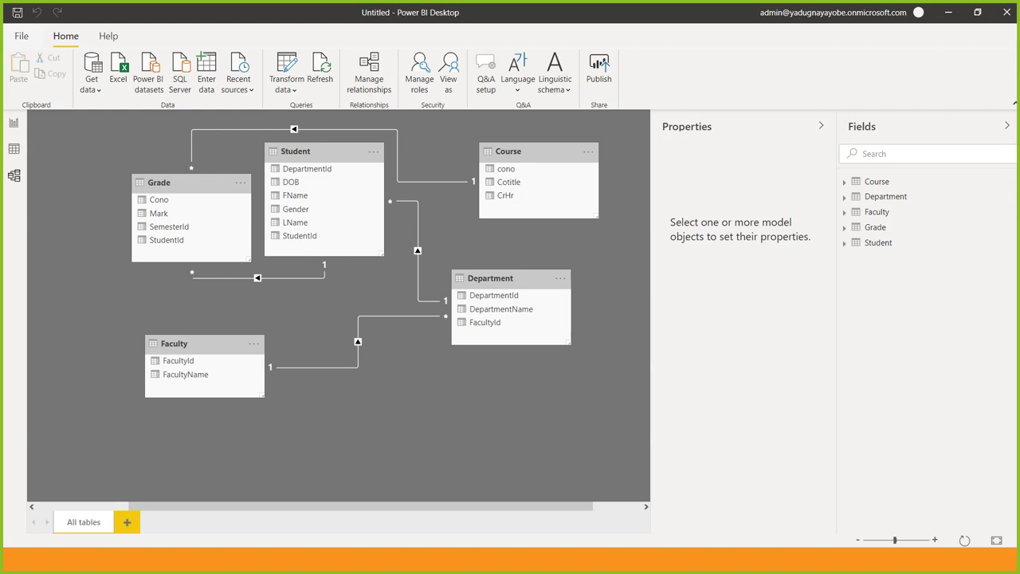
# Step: Add a stacked bar chart between the two report tables, with StudentId as axis and Mark as value from the Grade table
pyautogui.click(14, 122)
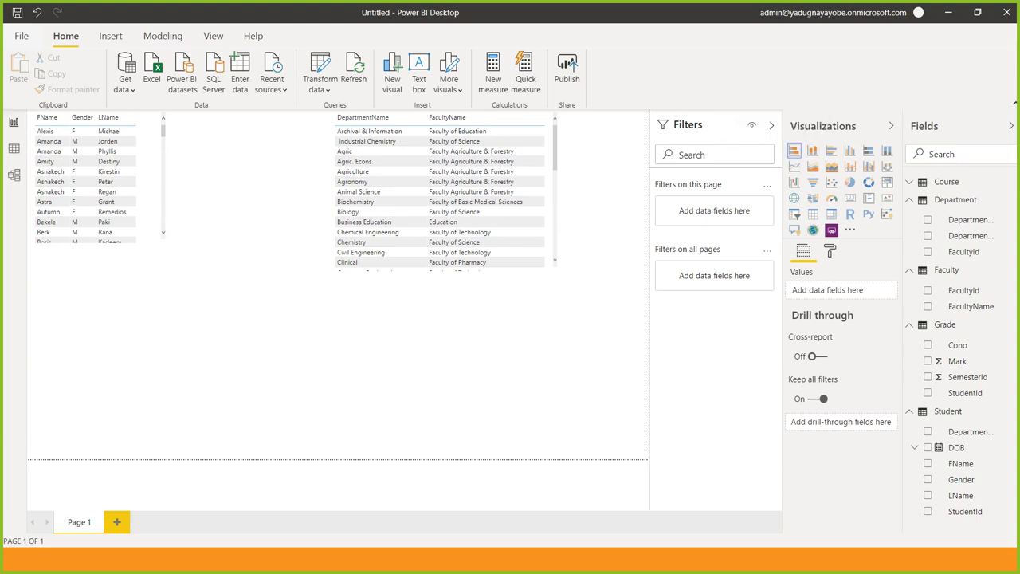
pyautogui.click(793, 151)
pyautogui.moveTo(100, 341); pyautogui.dragTo(241, 177)
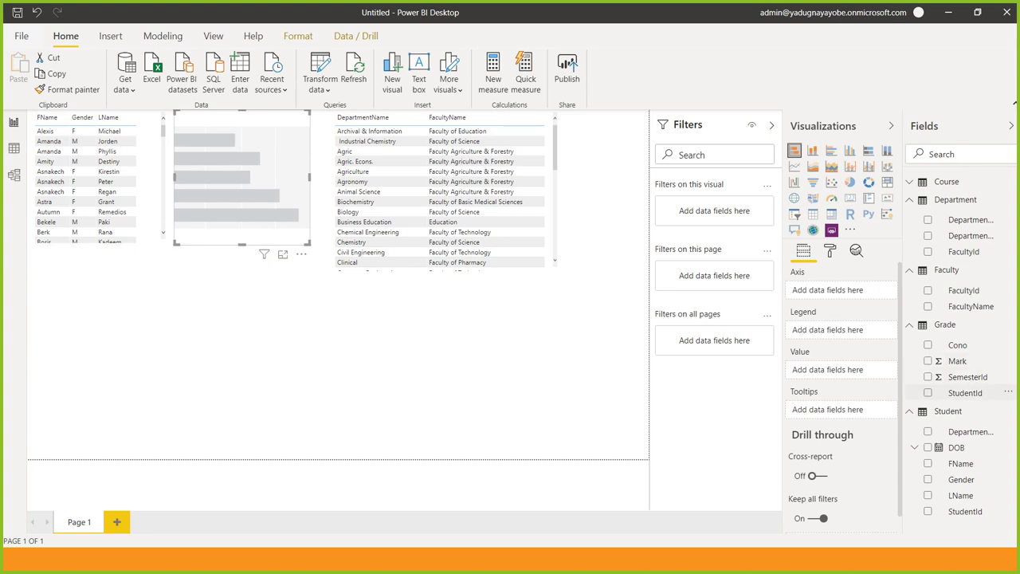
pyautogui.click(965, 392)
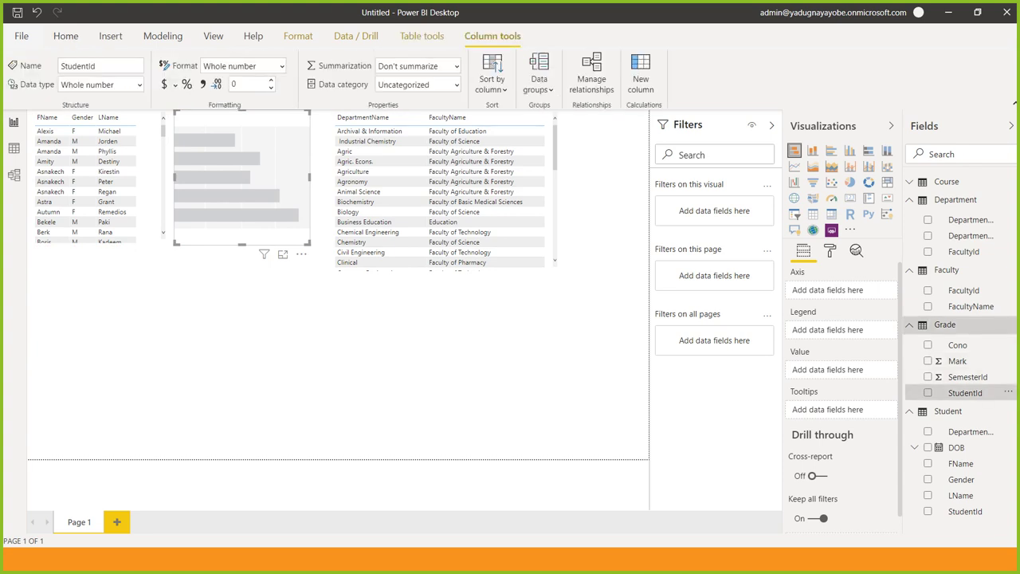
pyautogui.click(928, 392)
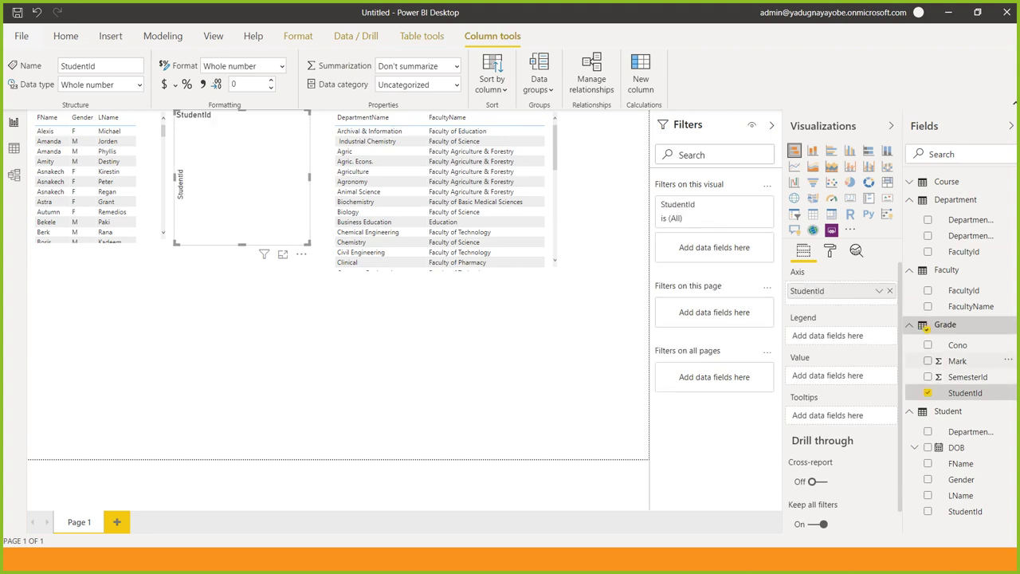
pyautogui.click(928, 360)
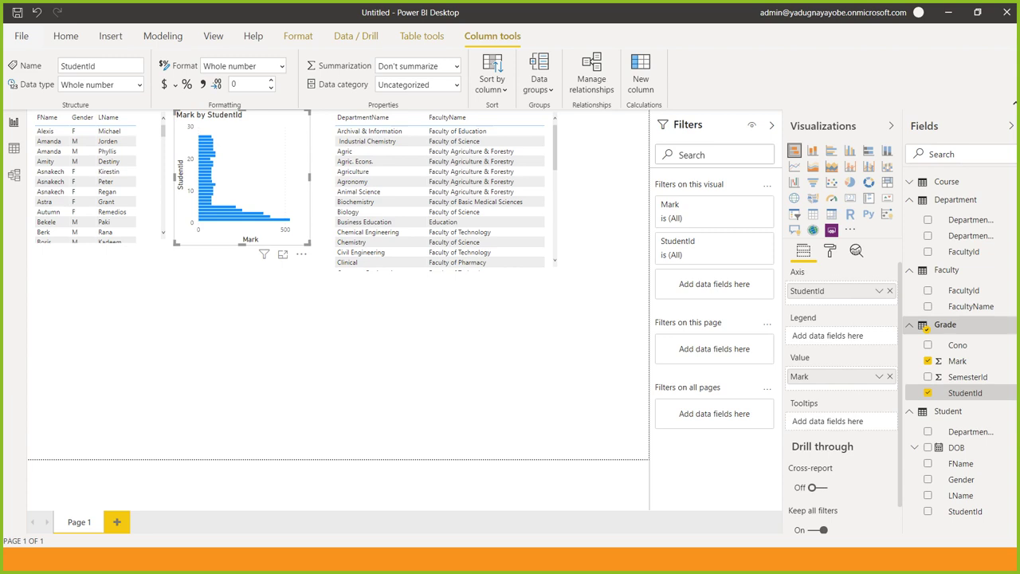
pyautogui.press('Escape')
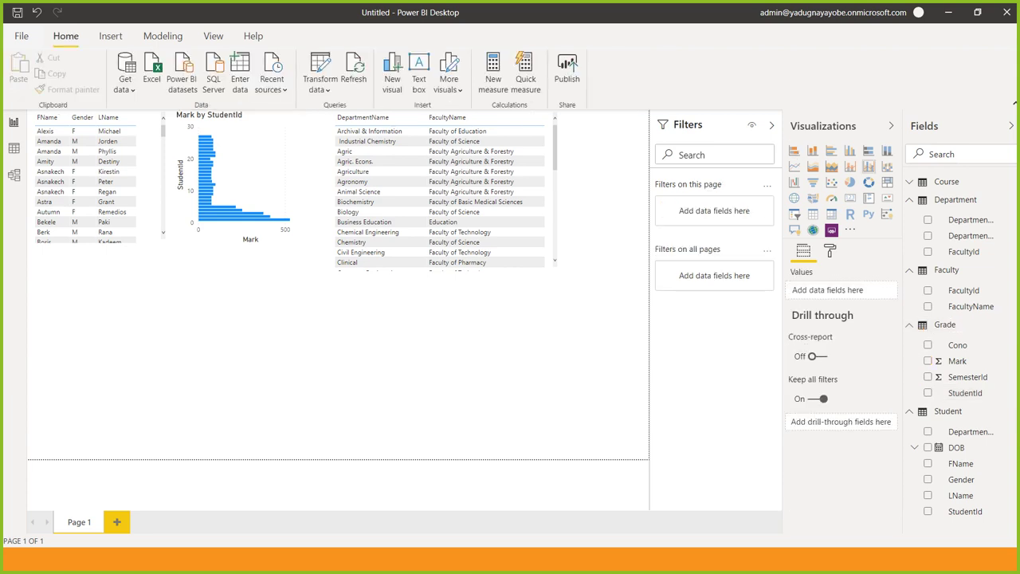
# Step: Try a pie chart with Gender as legend and StudentId as details from the Student table, and delete it
pyautogui.click(850, 182)
pyautogui.click(849, 181)
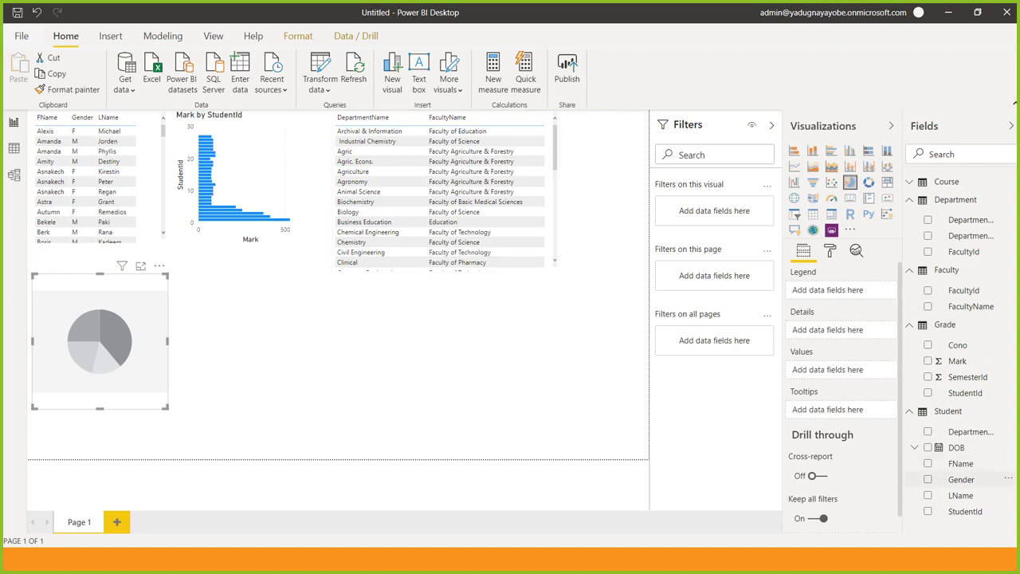
pyautogui.click(927, 479)
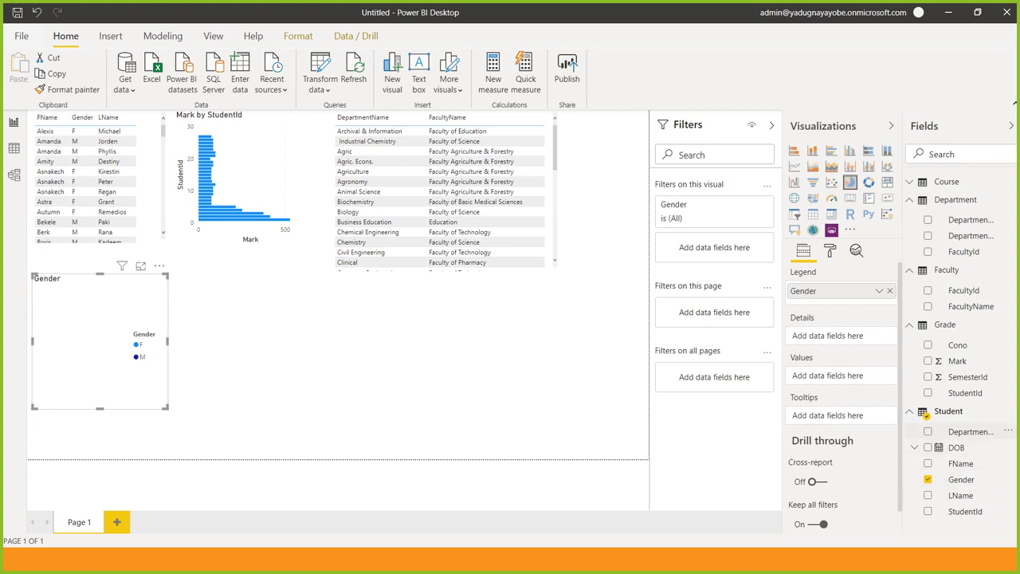
pyautogui.click(937, 431)
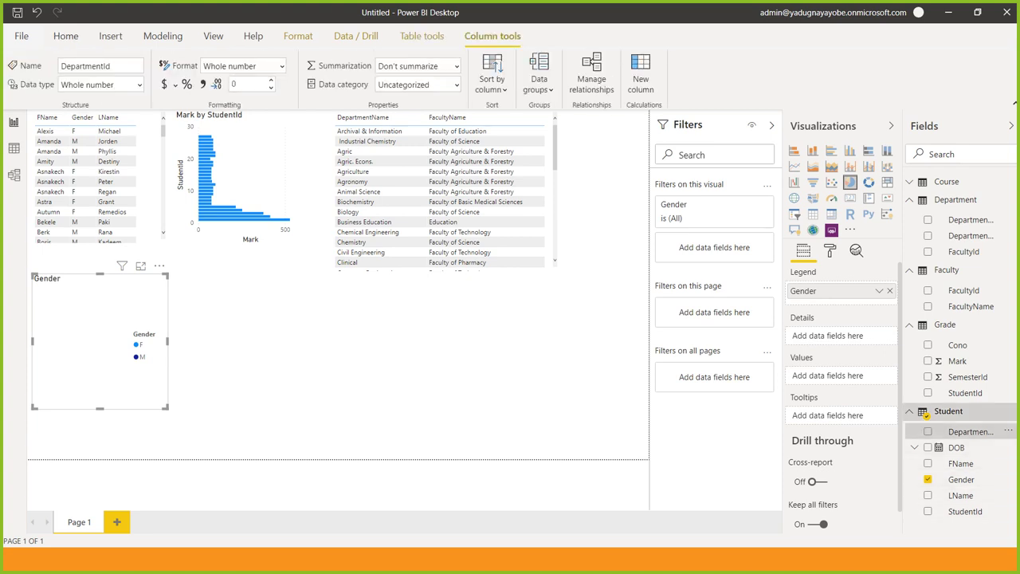
pyautogui.click(928, 431)
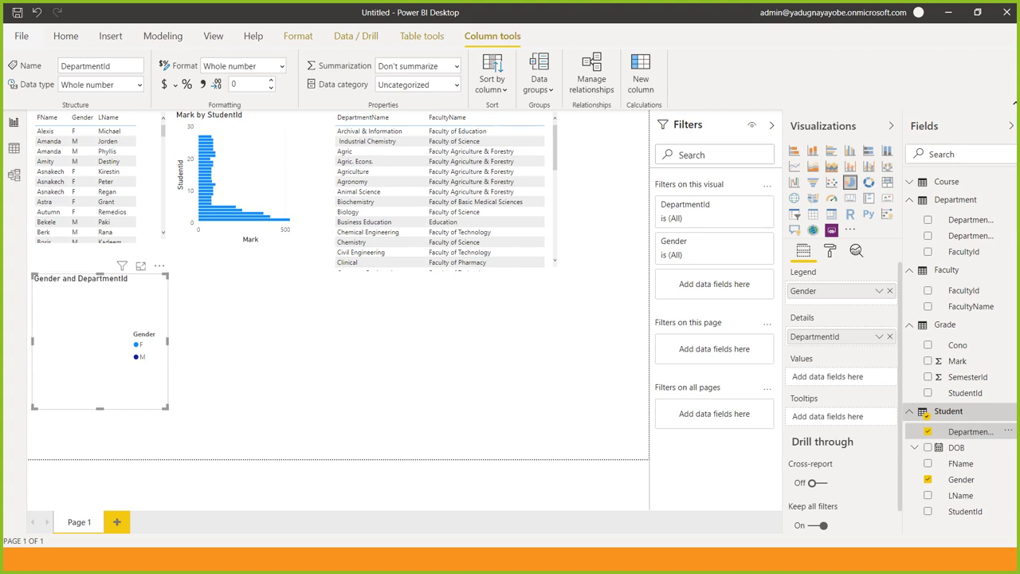
pyautogui.click(927, 431)
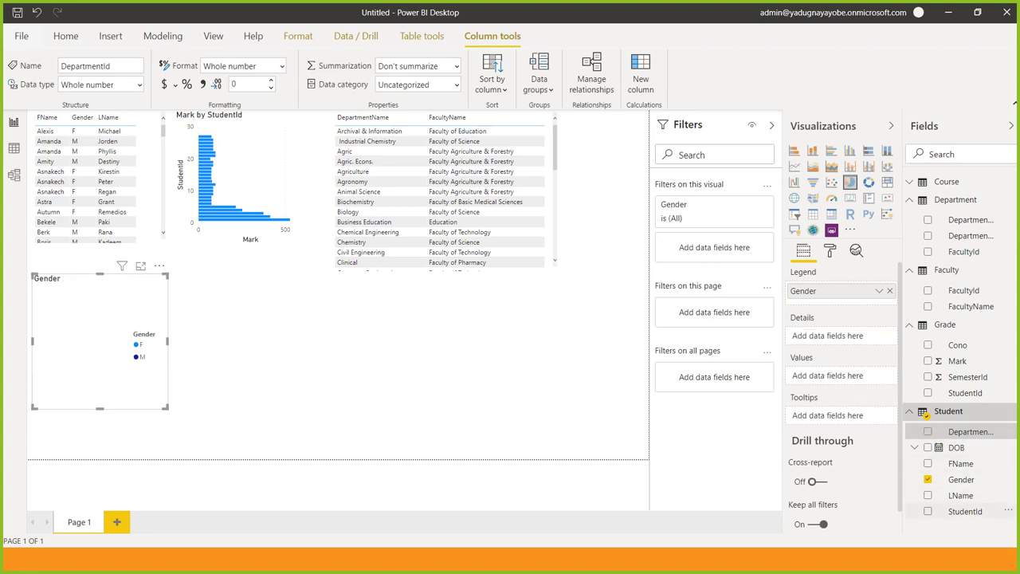
pyautogui.click(928, 511)
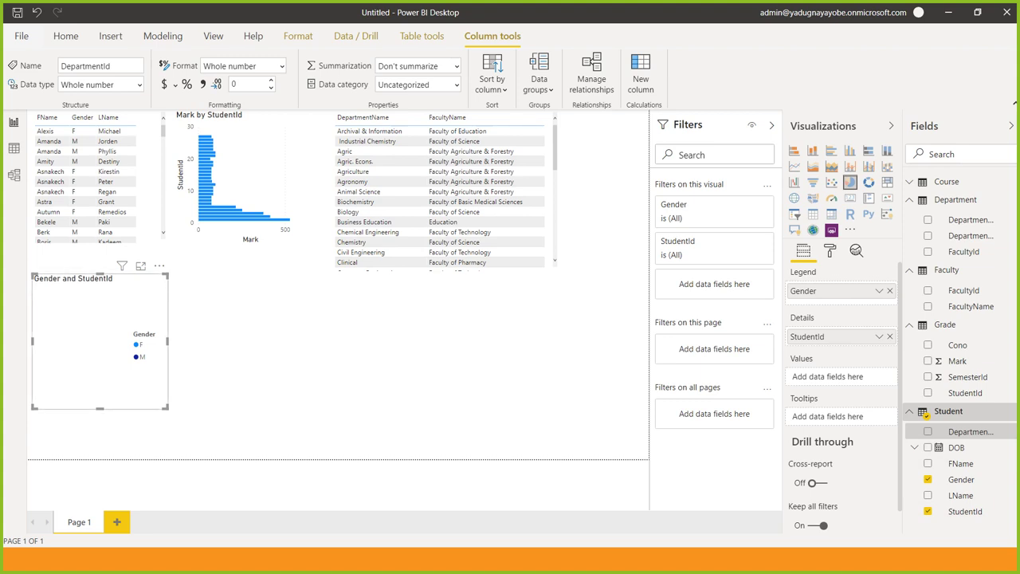
pyautogui.moveTo(100, 341); pyautogui.dragTo(153, 318)
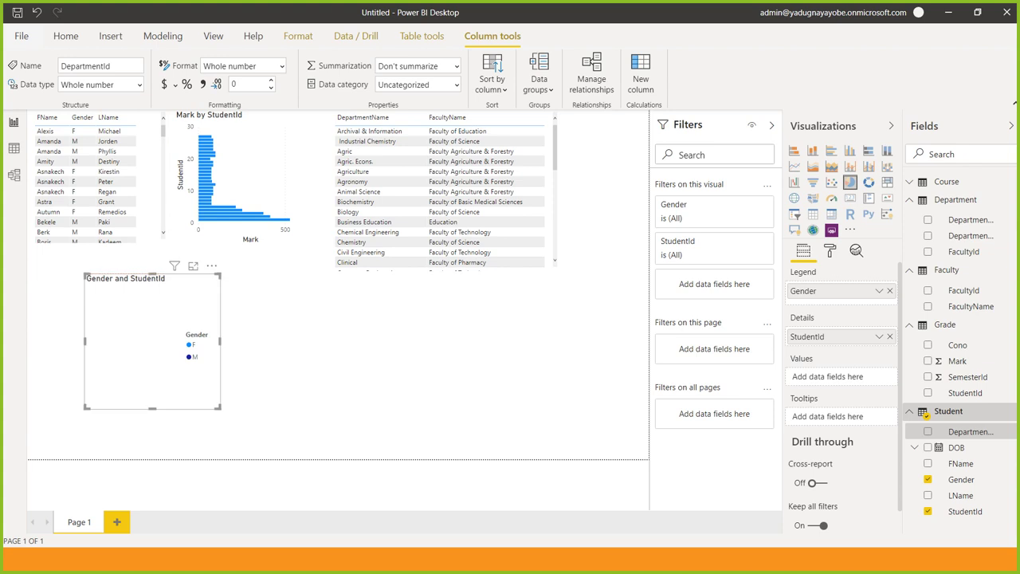
pyautogui.press('Delete')
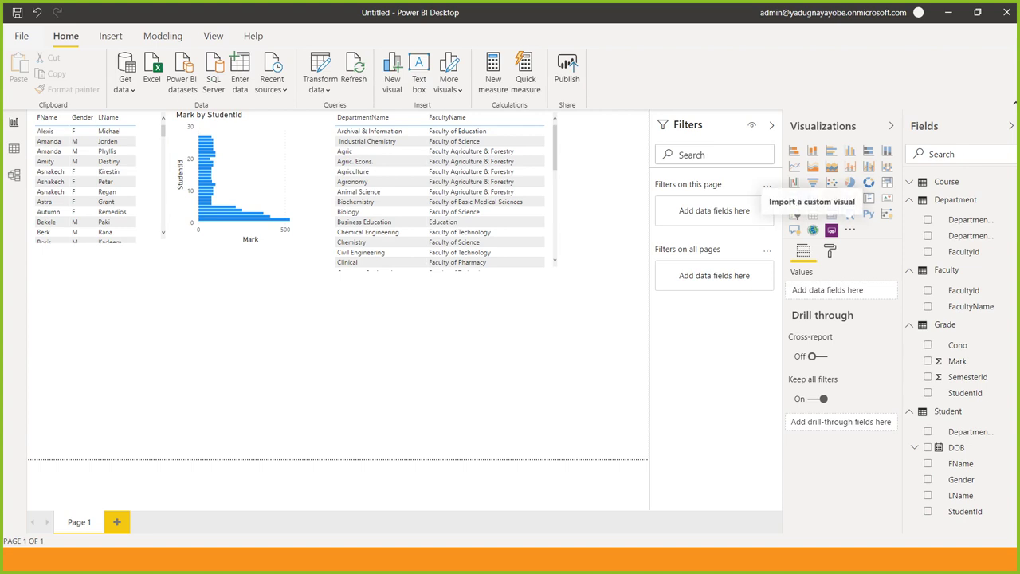
# Step: Browse the custom visuals offered in the AppSource marketplace, and close it without adding any
pyautogui.click(850, 229)
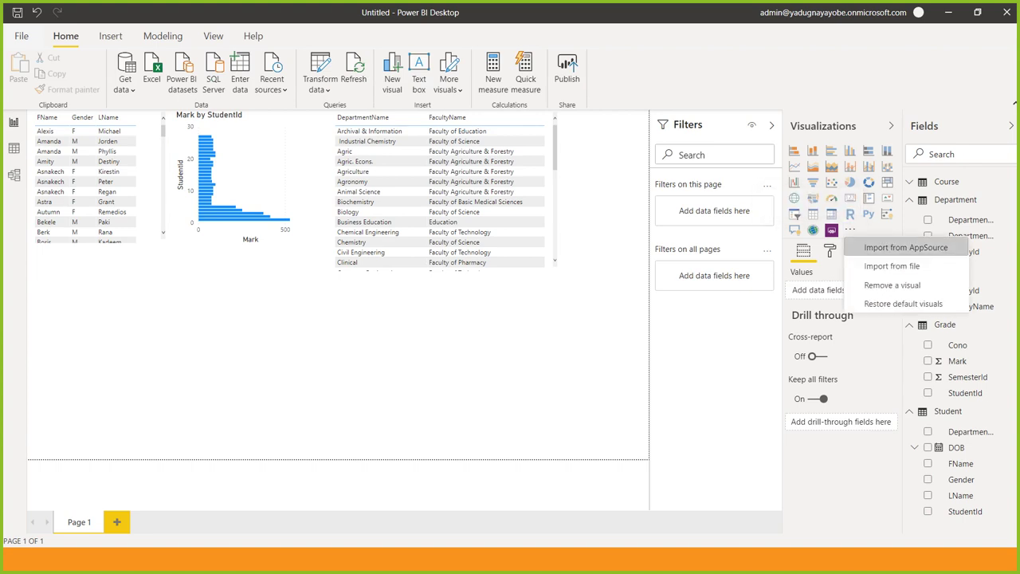
pyautogui.click(906, 247)
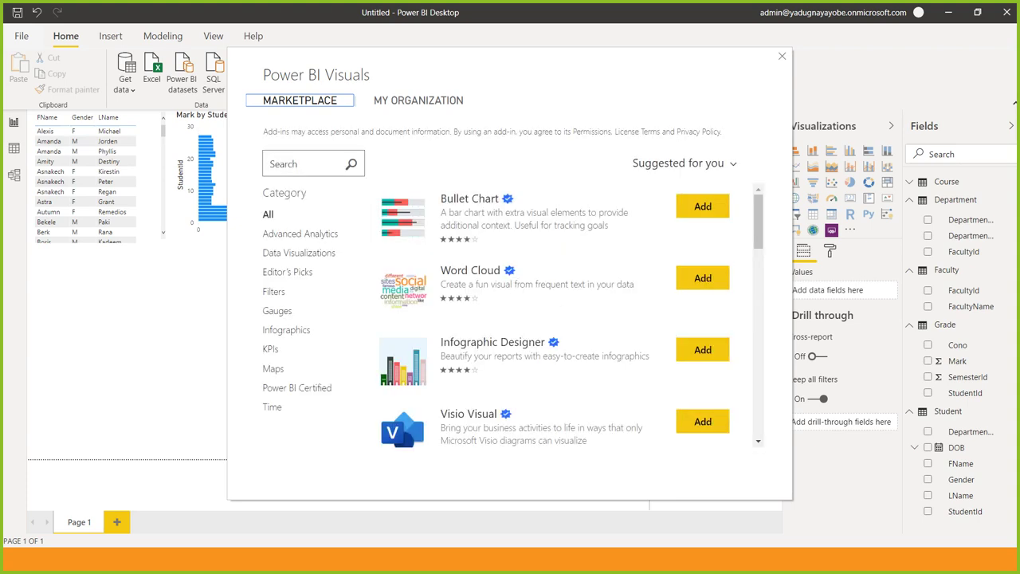
pyautogui.scroll(-8, 558, 240)
pyautogui.scroll(-10, 558, 239)
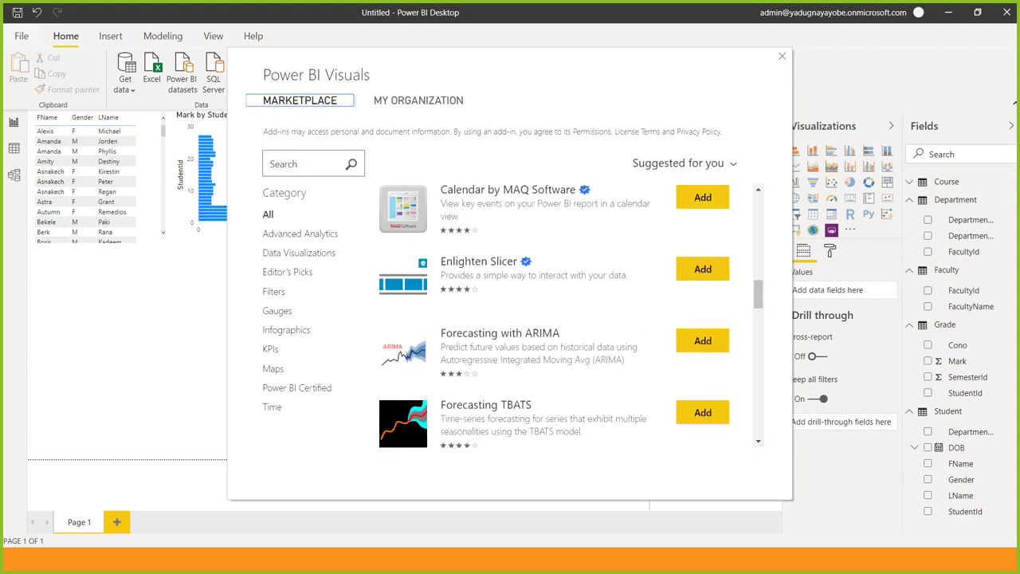
pyautogui.scroll(3, 518, 311)
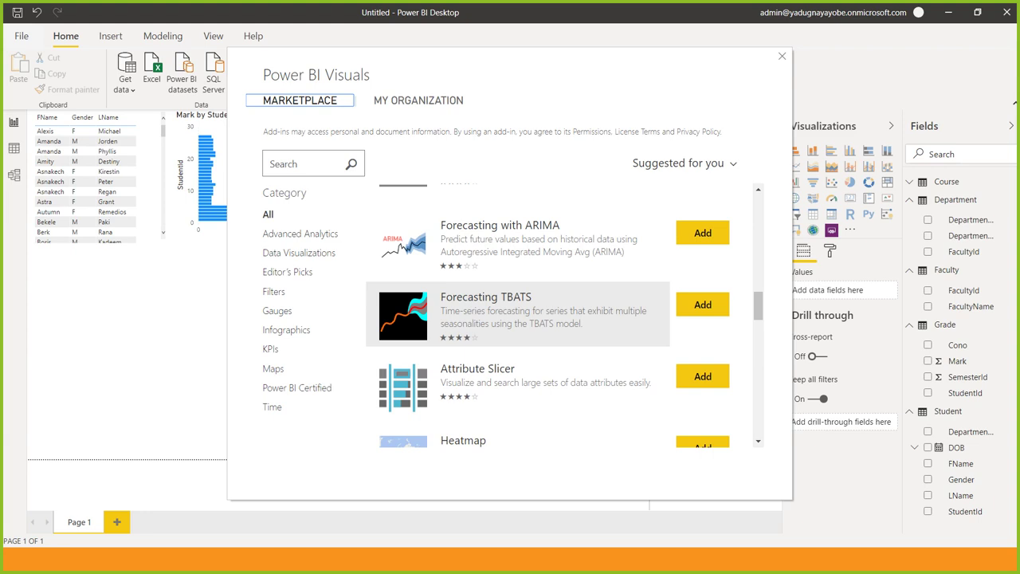
pyautogui.scroll(-5, 518, 311)
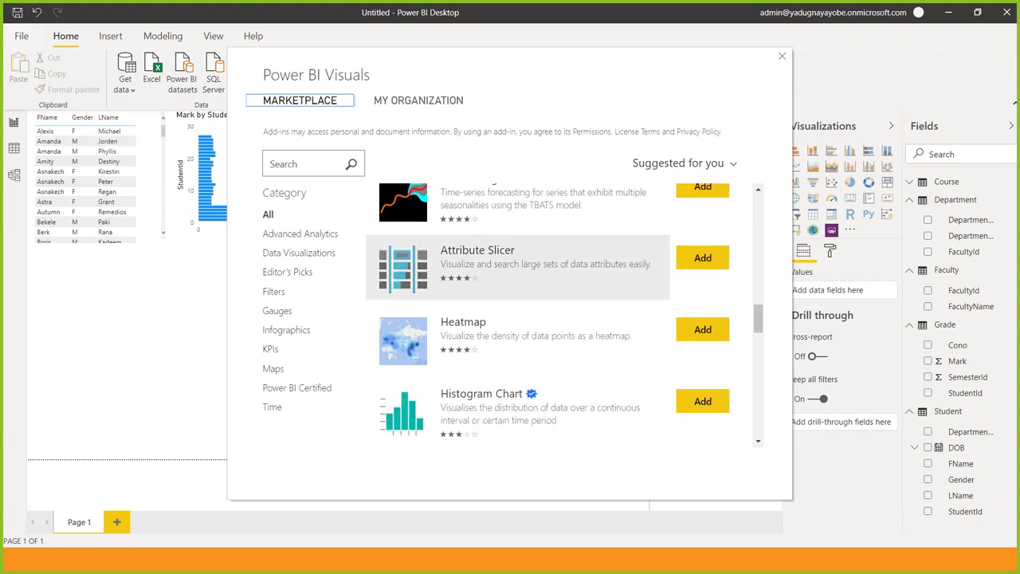
pyautogui.scroll(-3, 518, 279)
pyautogui.scroll(4, 518, 279)
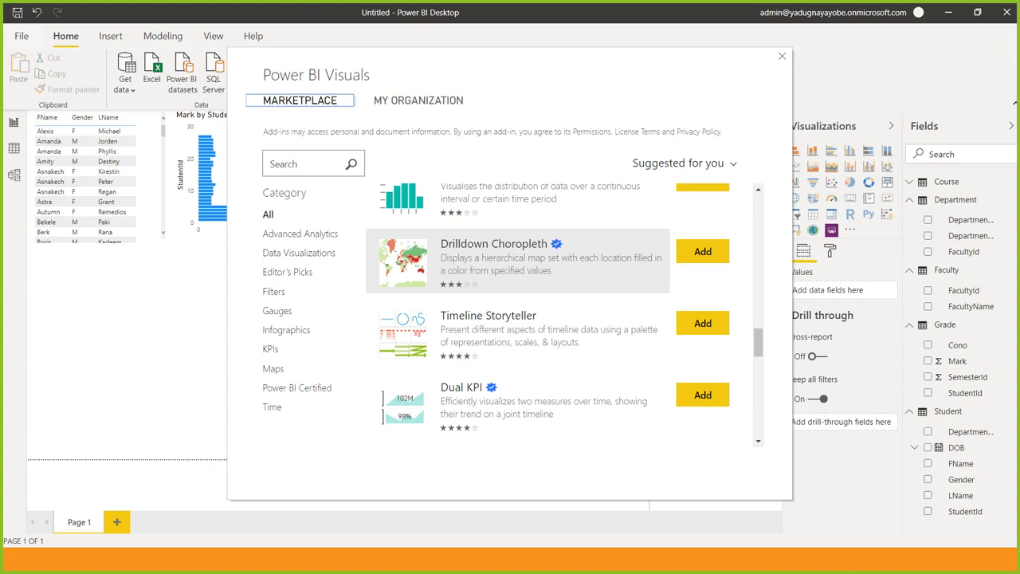
pyautogui.scroll(-6, 518, 263)
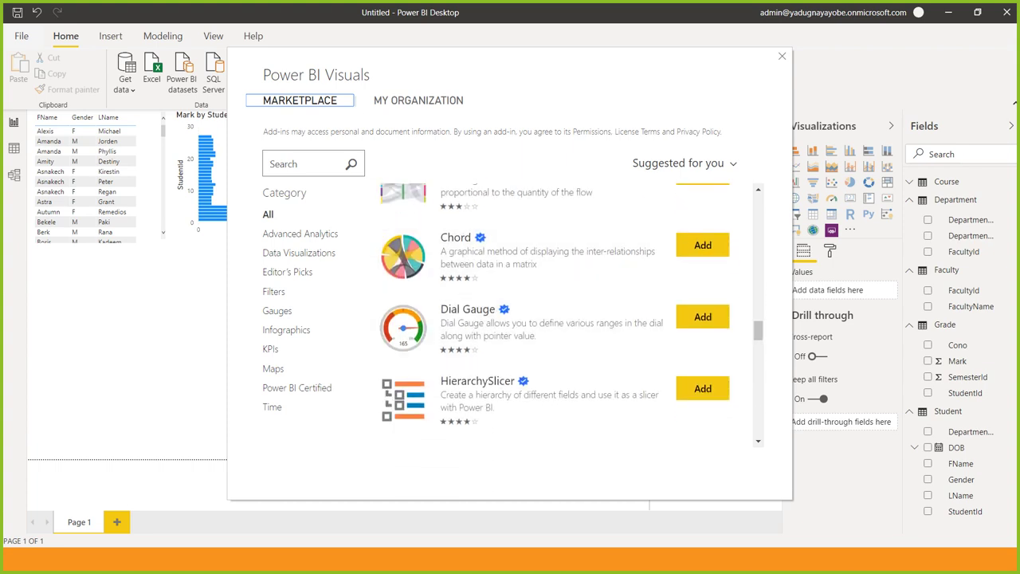
pyautogui.scroll(-15, 558, 319)
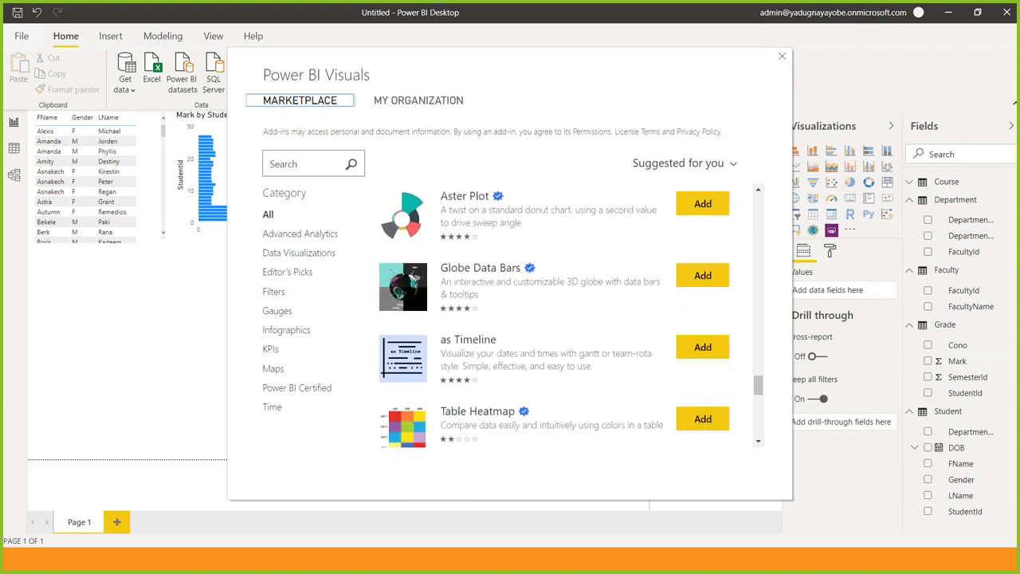
pyautogui.scroll(-15, 569, 314)
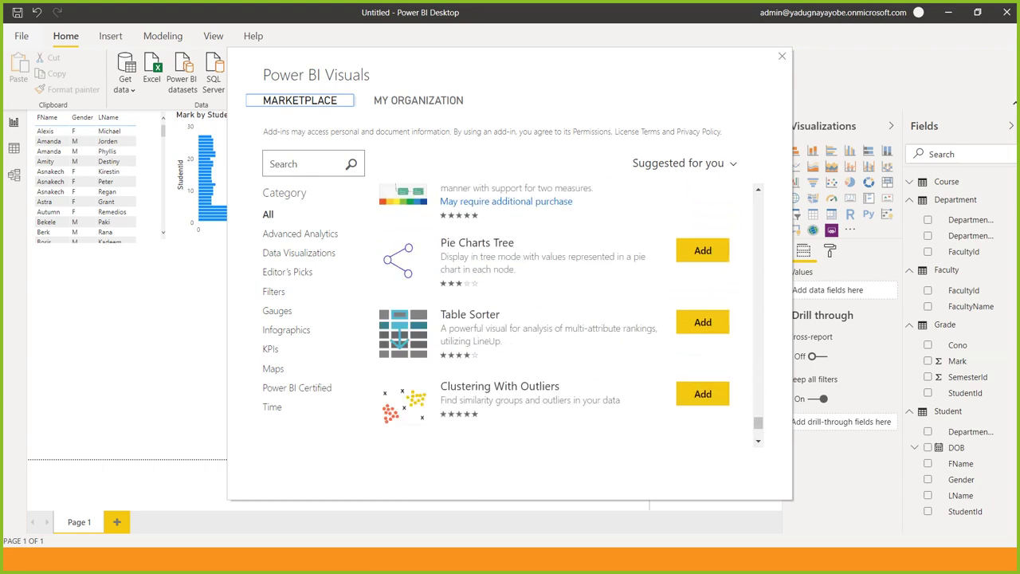
pyautogui.scroll(-15, 570, 317)
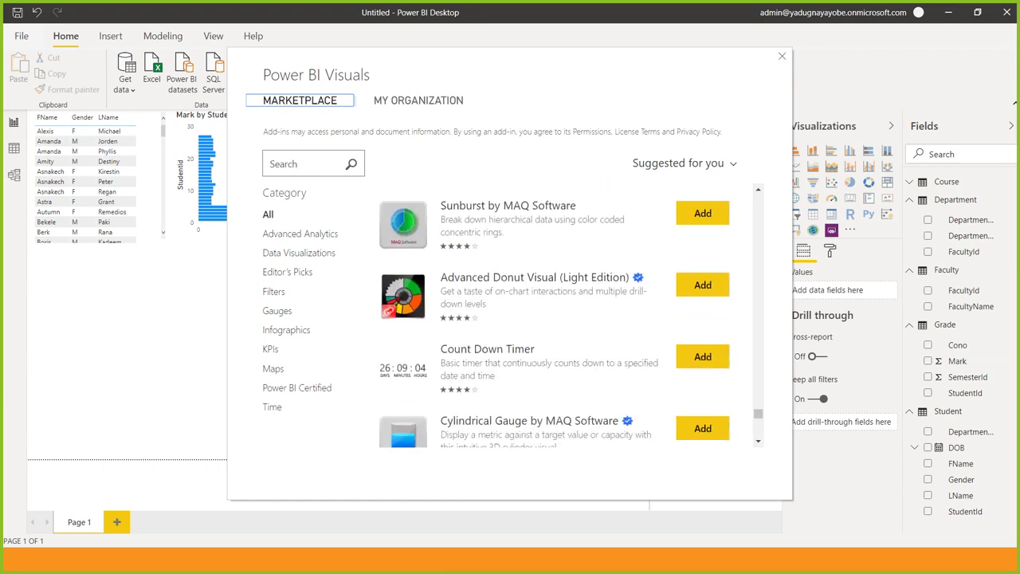
pyautogui.scroll(-3, 570, 317)
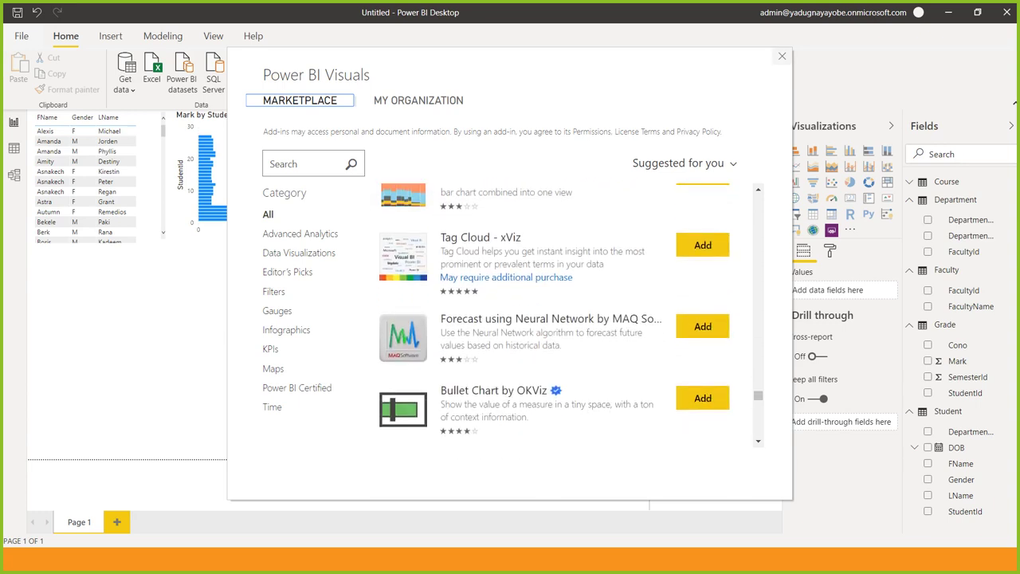
pyautogui.press('Escape')
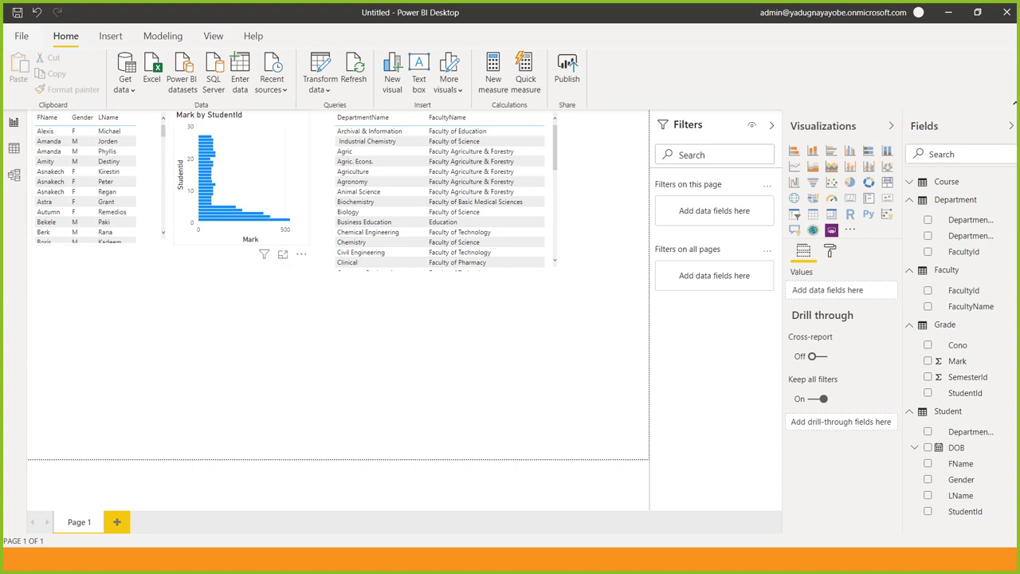
# Step: Load the Customer, Product and Sales tables from the Excel workbook AdventureWorks_Database.xlsx
pyautogui.click(151, 70)
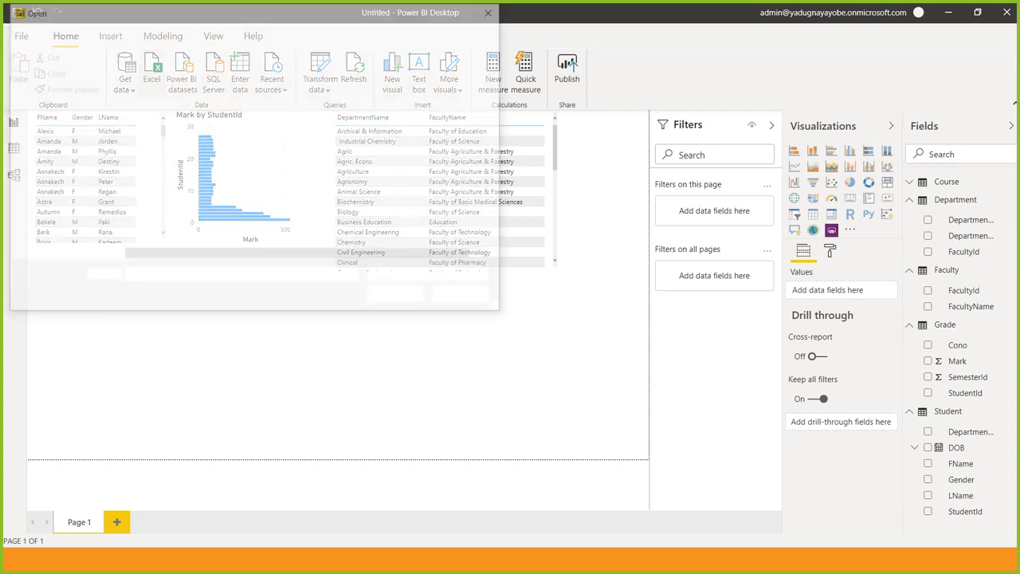
pyautogui.doubleClick(189, 94)
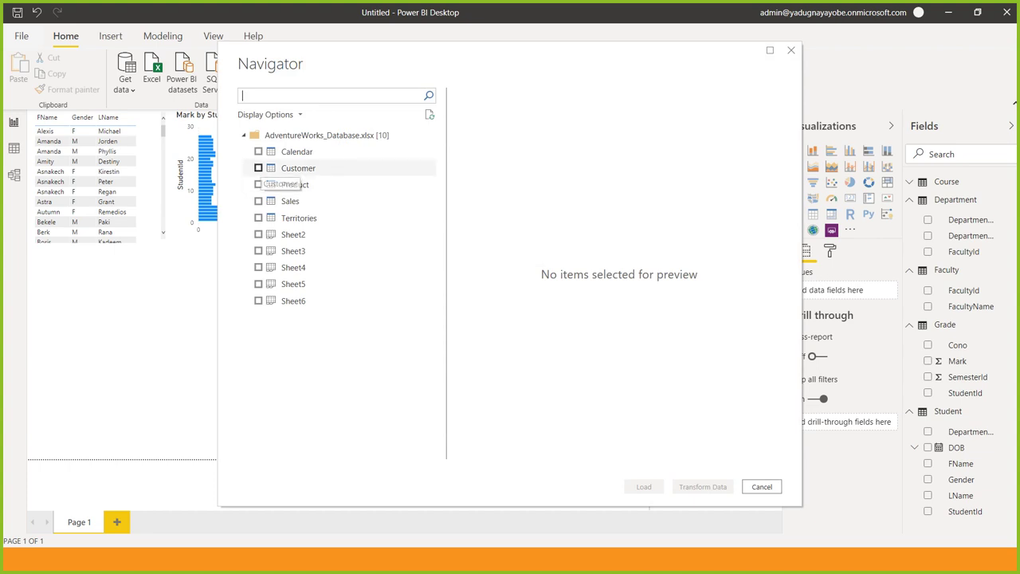
pyautogui.click(258, 168)
pyautogui.click(258, 184)
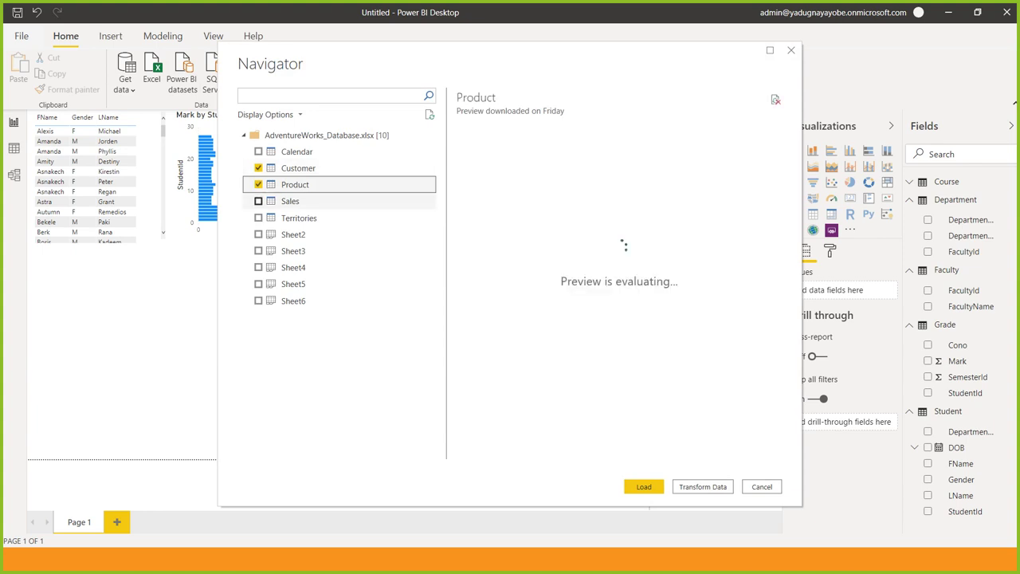
pyautogui.click(258, 201)
pyautogui.click(258, 200)
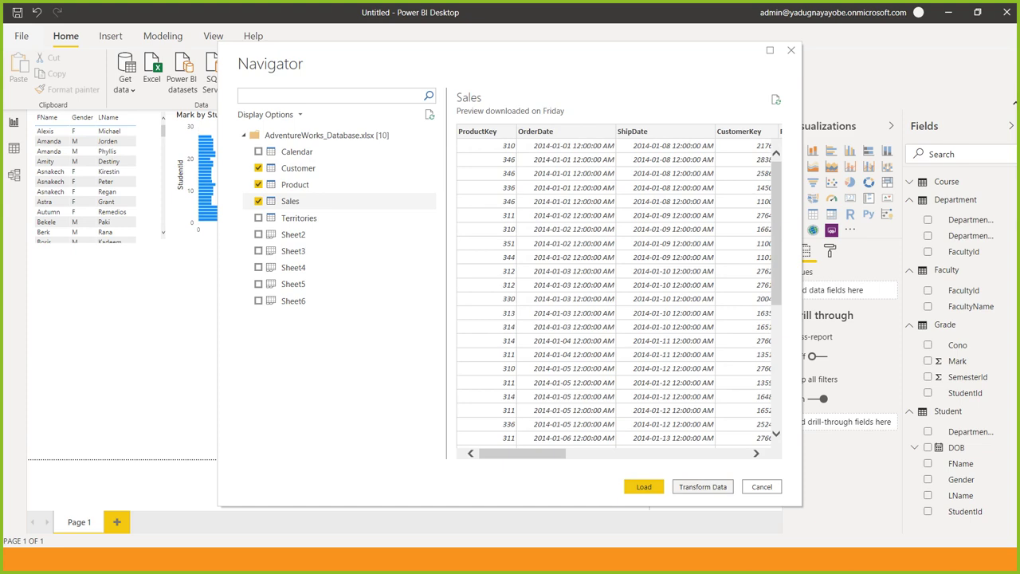
pyautogui.click(643, 486)
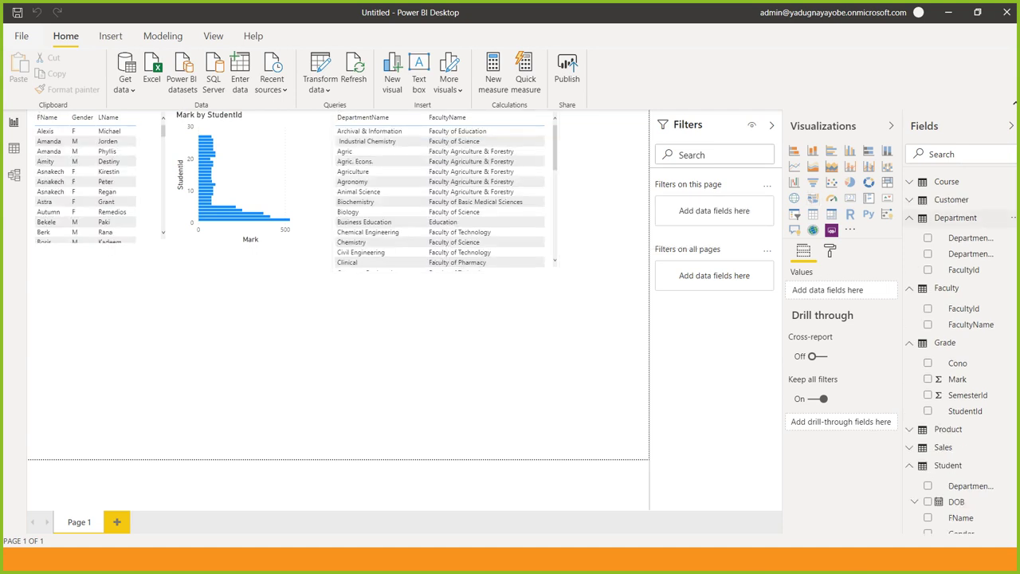
# Step: Collapse the Department, Faculty, Grade and Student tables in the field list
pyautogui.click(956, 218)
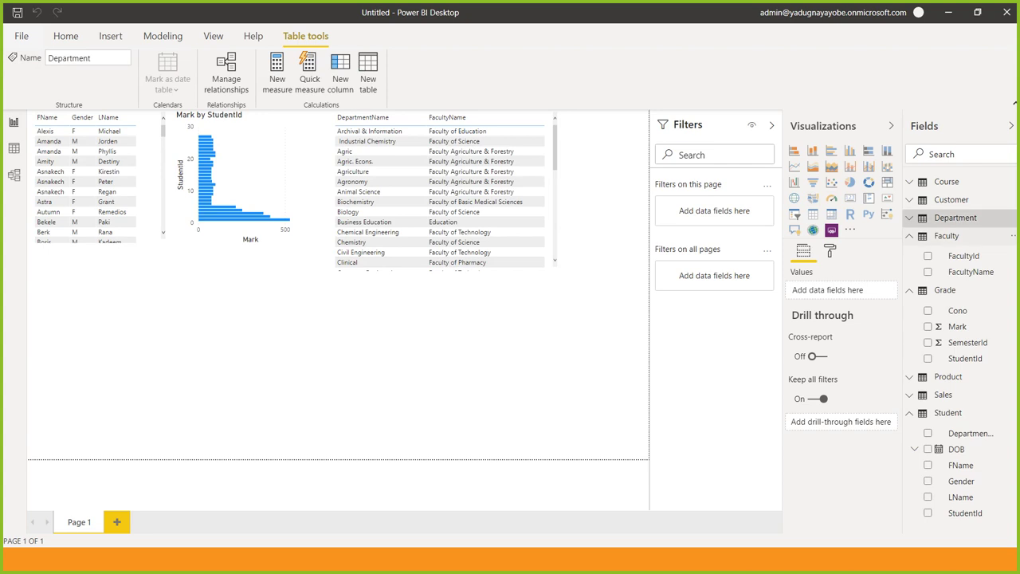
pyautogui.click(947, 236)
pyautogui.click(945, 253)
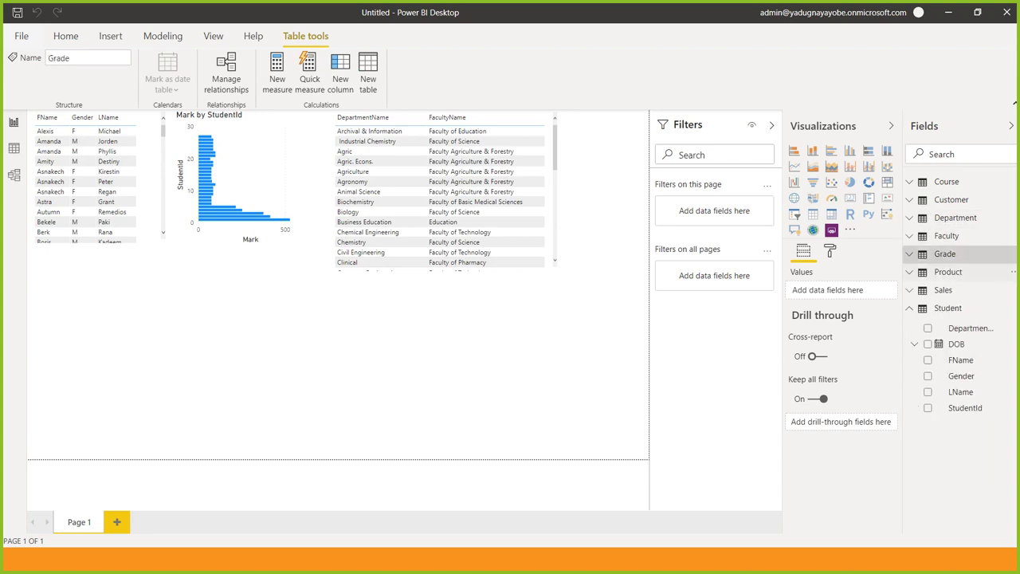
pyautogui.click(948, 307)
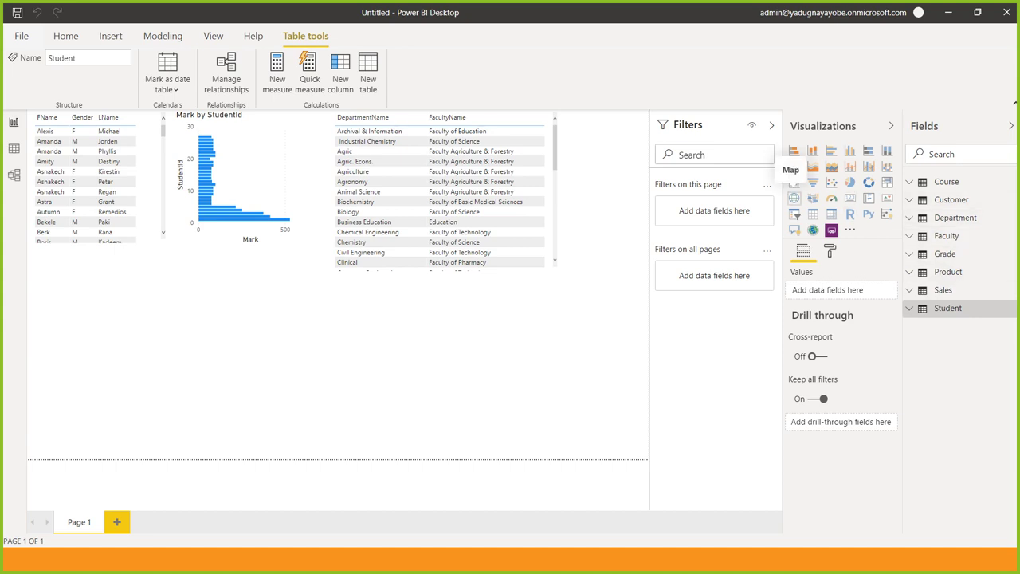
# Step: Add an enlarged map visual below the student table and bar chart, with SalesTerritoryKey from the Sales table as size
pyautogui.click(795, 198)
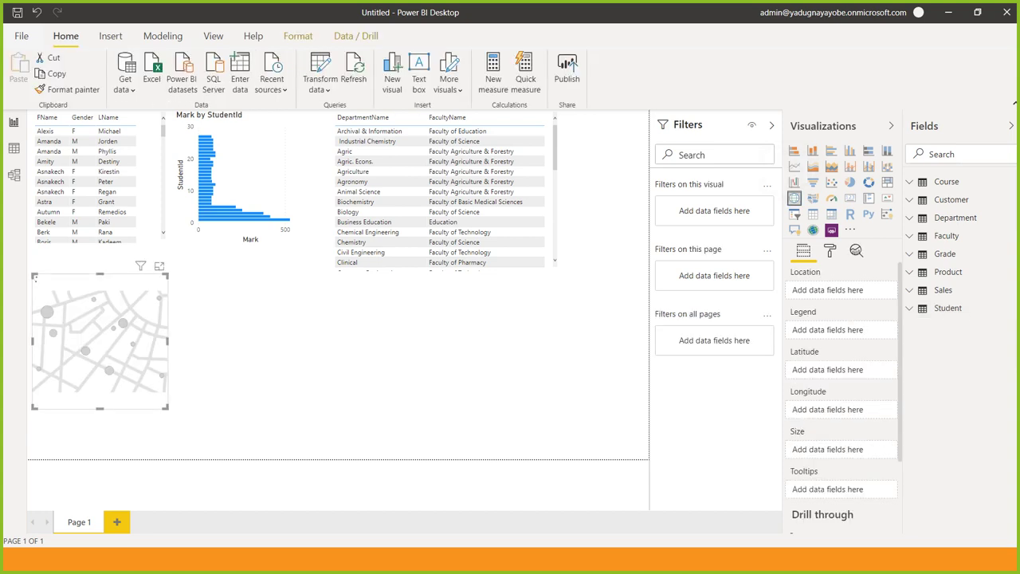
pyautogui.moveTo(166, 408); pyautogui.dragTo(267, 451)
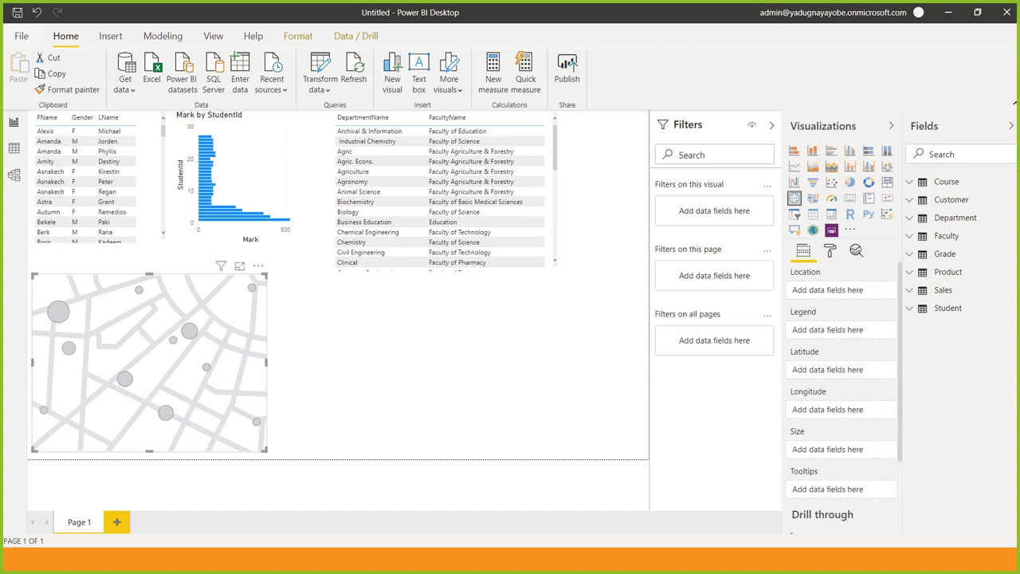
pyautogui.click(943, 289)
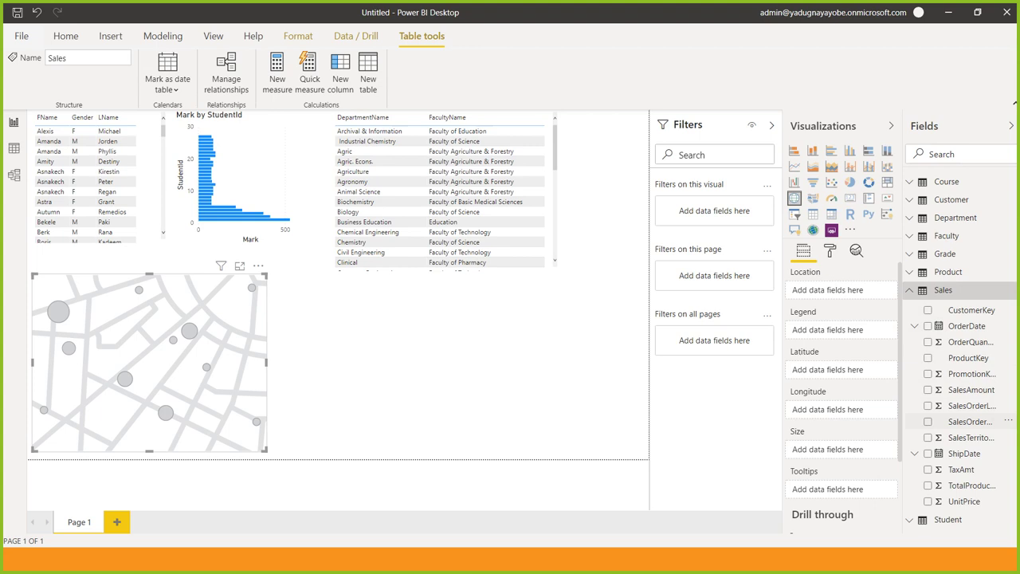
pyautogui.click(928, 437)
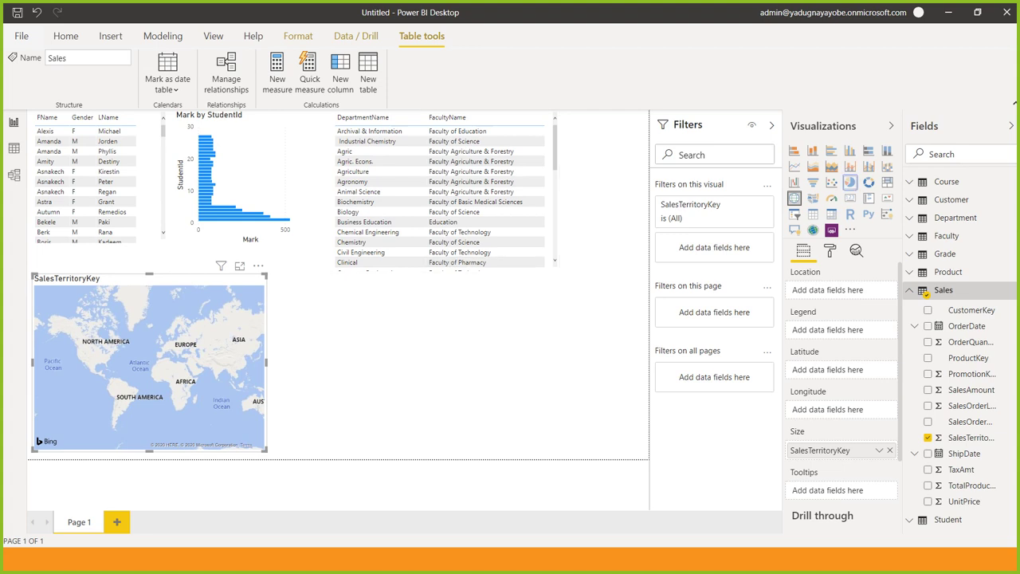
# Step: Add a pie chart beside the map with SalesTerritoryKey, SalesAmount and SalesOrderLineNumber from the Sales table as values
pyautogui.click(849, 182)
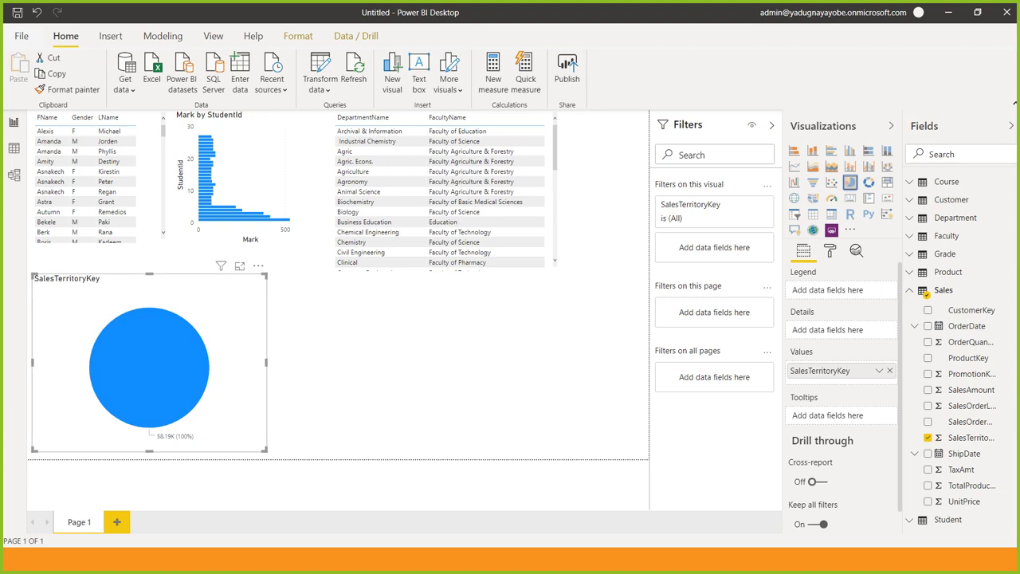
pyautogui.hotkey('ctrl', 'z')
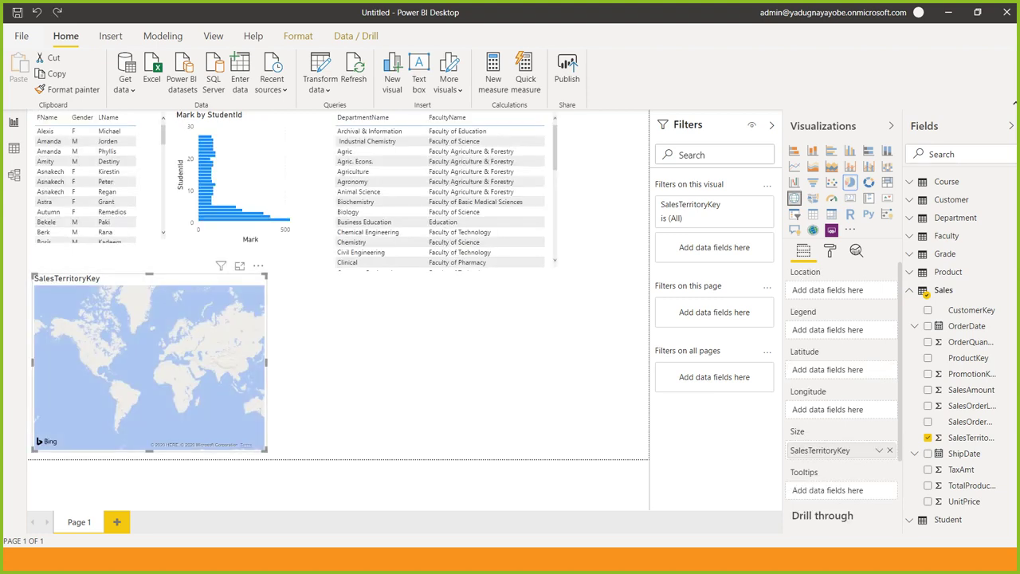
pyautogui.press('Escape')
pyautogui.click(849, 182)
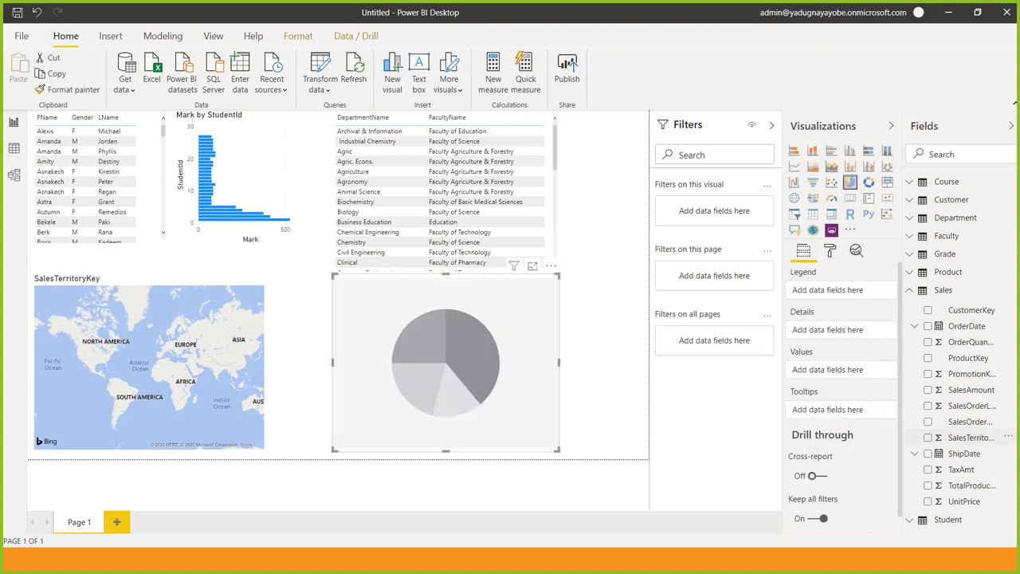
pyautogui.click(927, 437)
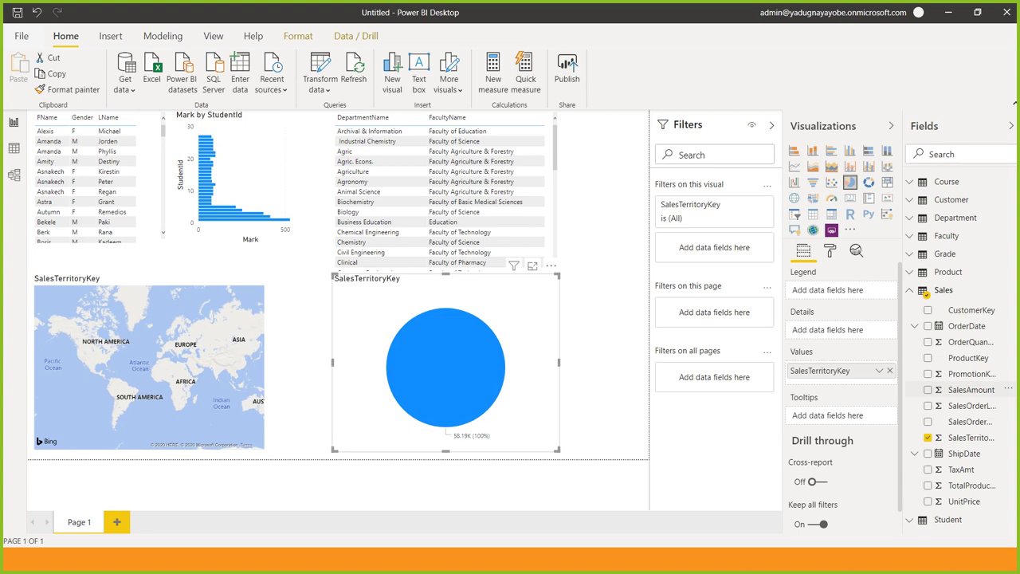
pyautogui.click(928, 389)
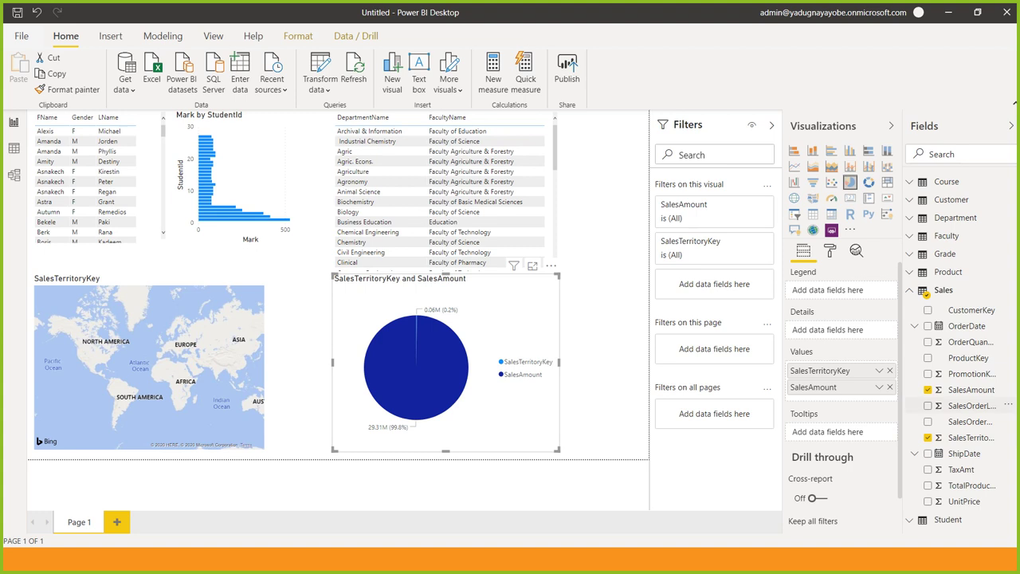
pyautogui.click(927, 405)
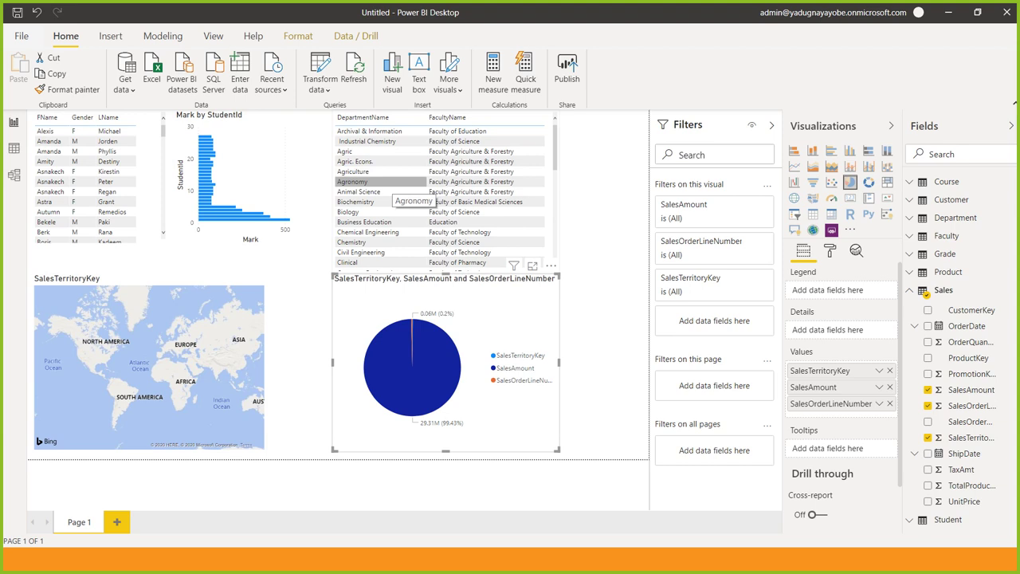
pyautogui.press('Escape')
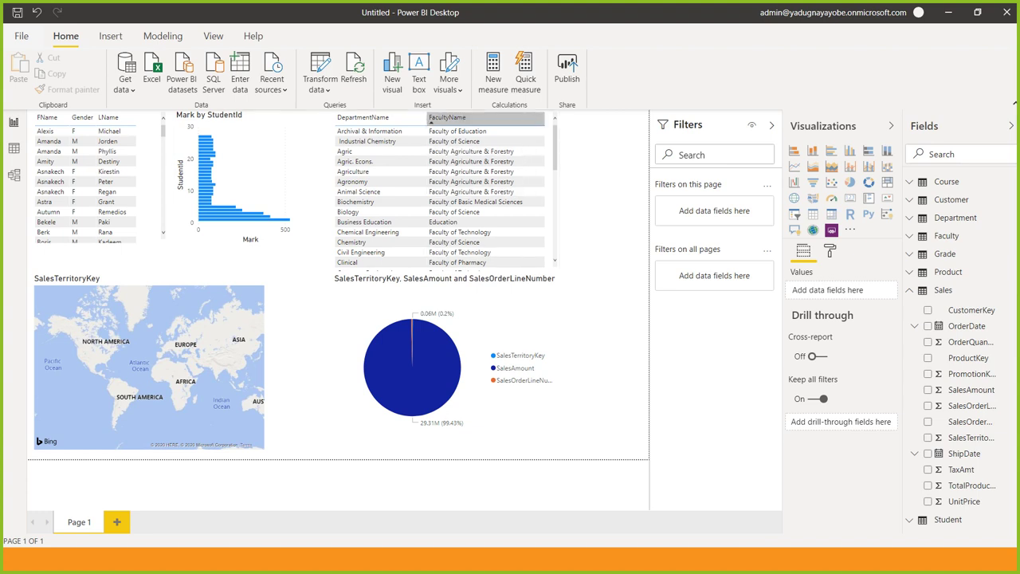
# Step: Start publishing the report, saving it first as the Power BI file SampleStudentandProduct
pyautogui.click(566, 72)
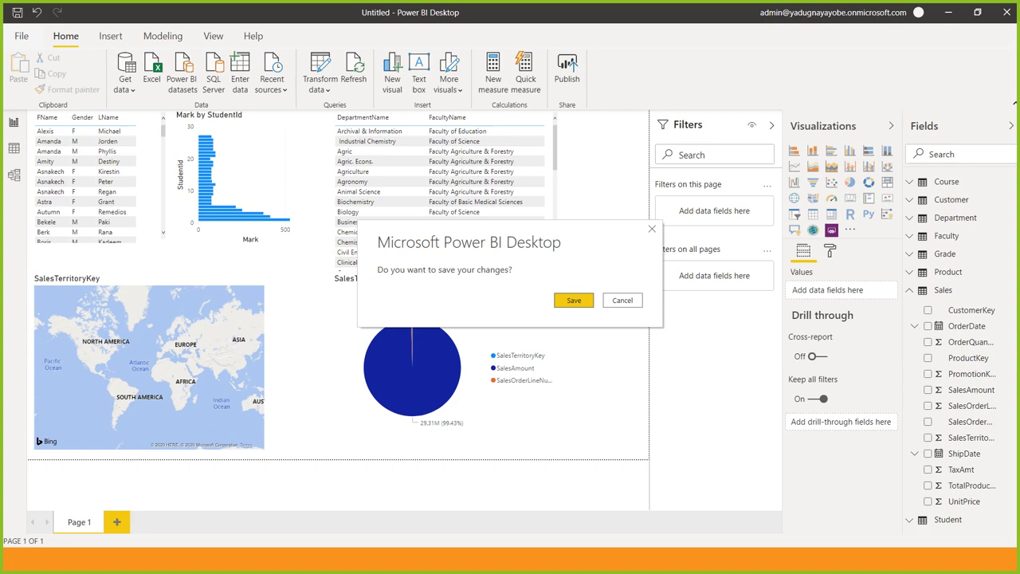
pyautogui.press('Escape')
pyautogui.hotkey('ctrl', 's')
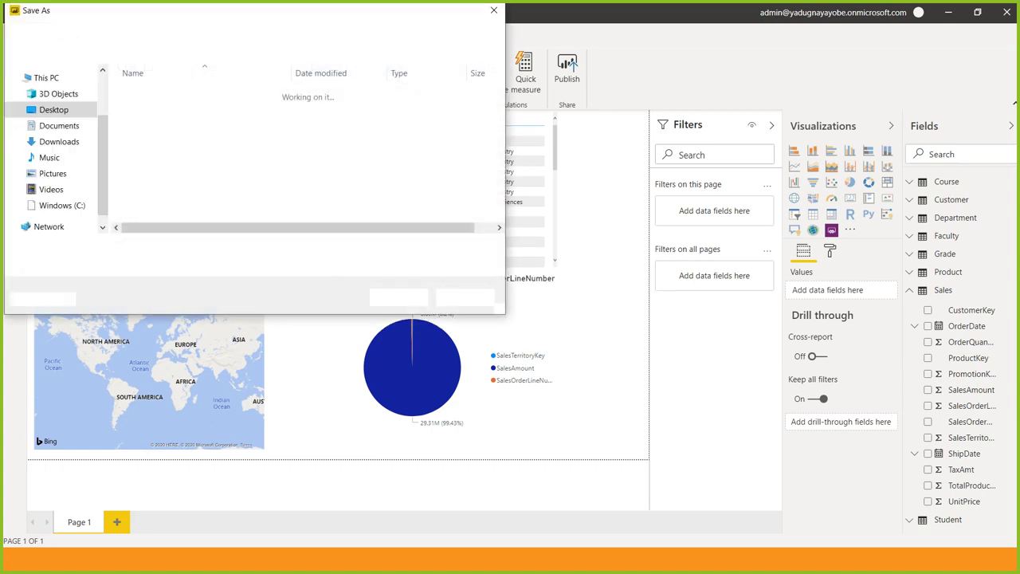
pyautogui.write('Sa')
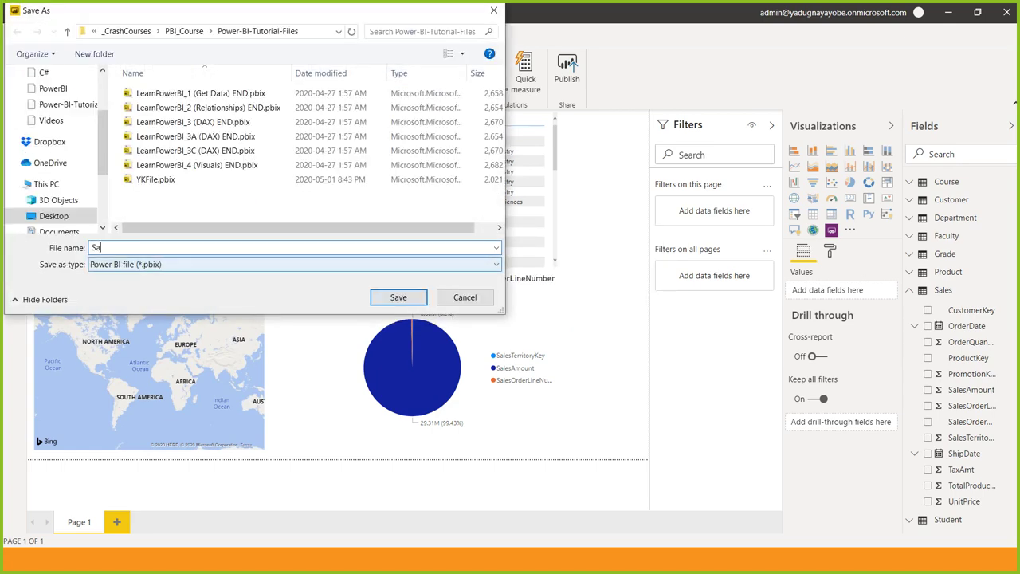
pyautogui.write('mpleStu')
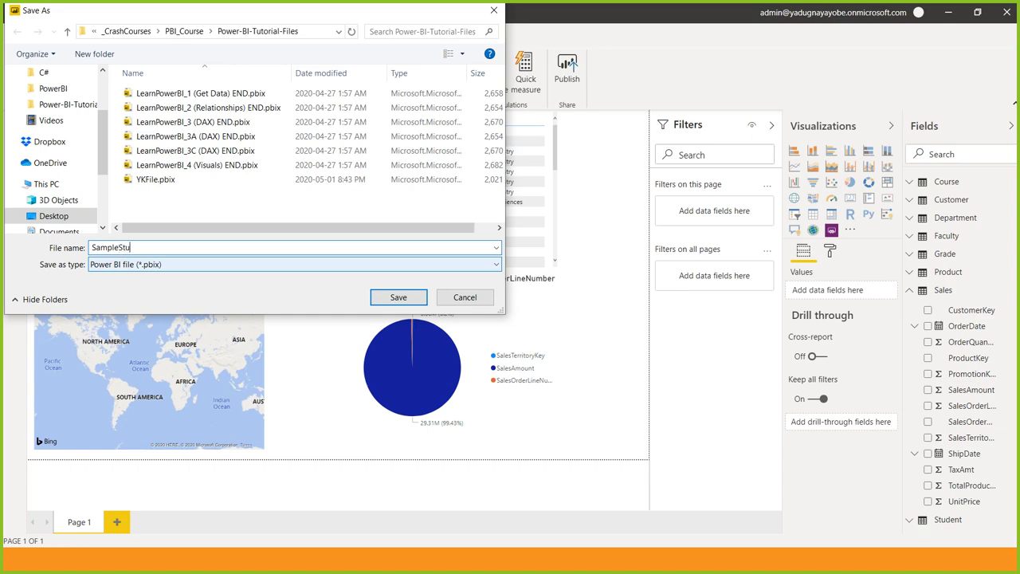
pyautogui.write('dentandProduct')
pyautogui.press('Return')
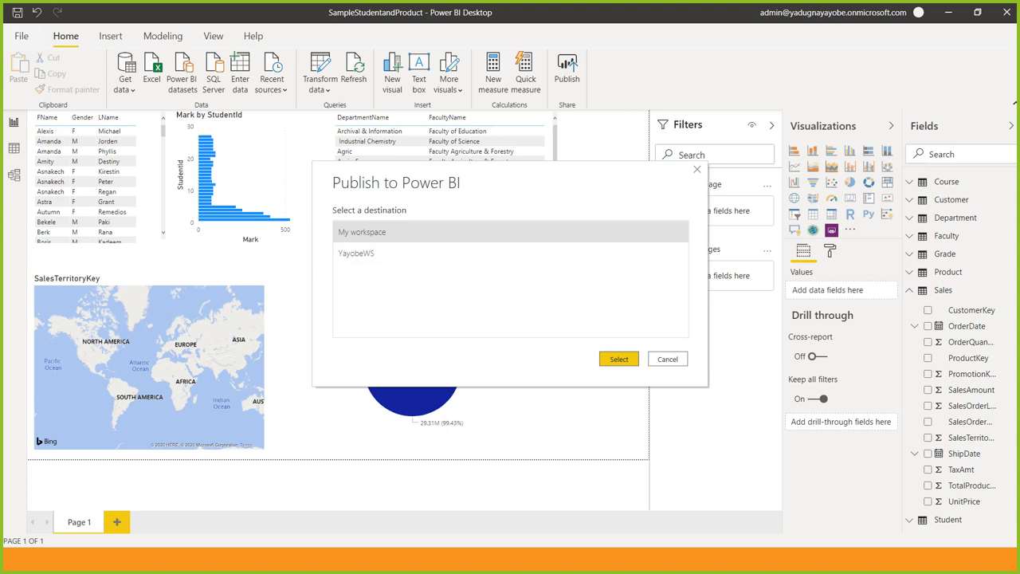
# Step: Publish the report to the YayobeWS workspace and dismiss the publishing dialog
pyautogui.click(356, 253)
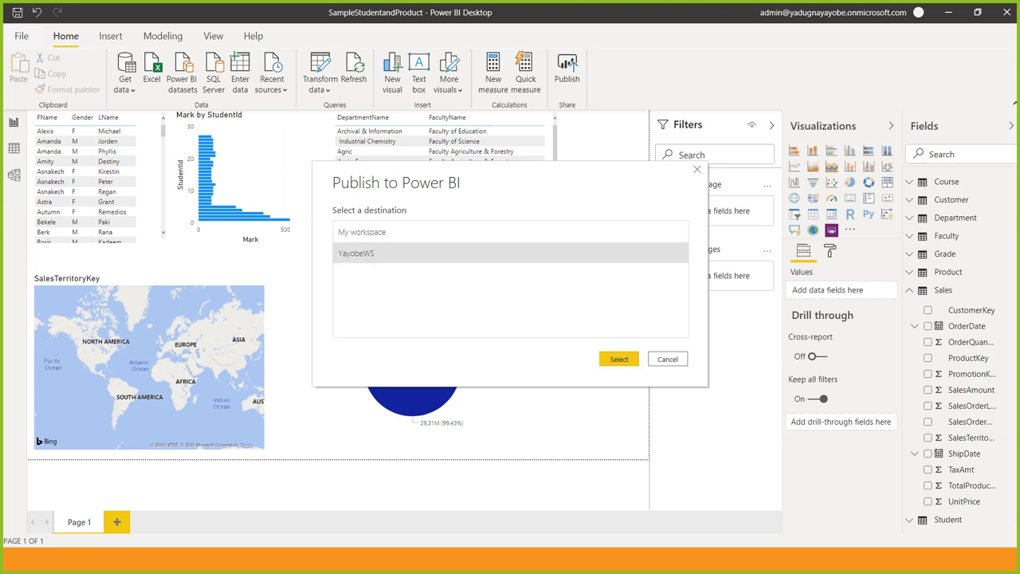
pyautogui.click(619, 360)
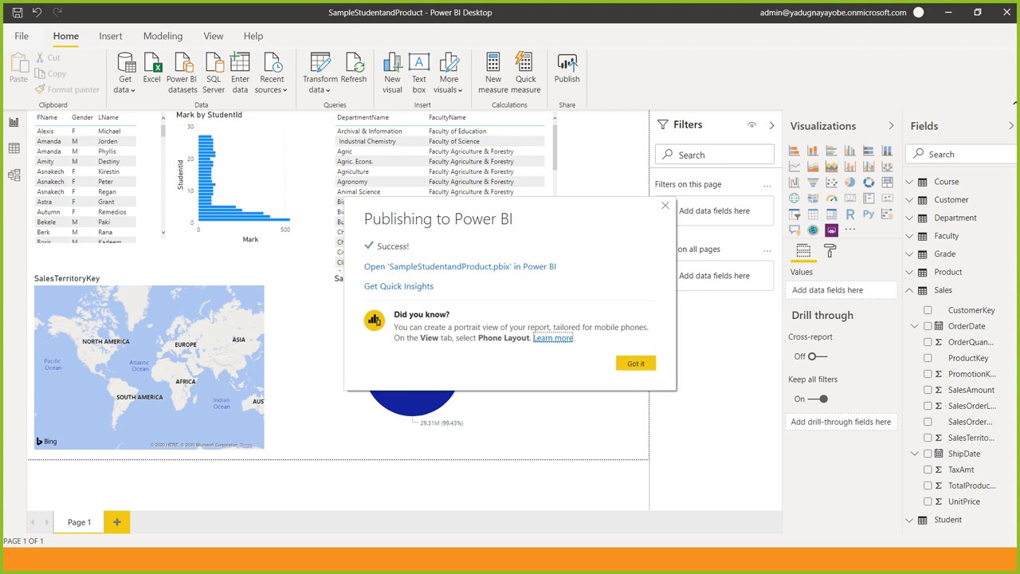
pyautogui.click(635, 362)
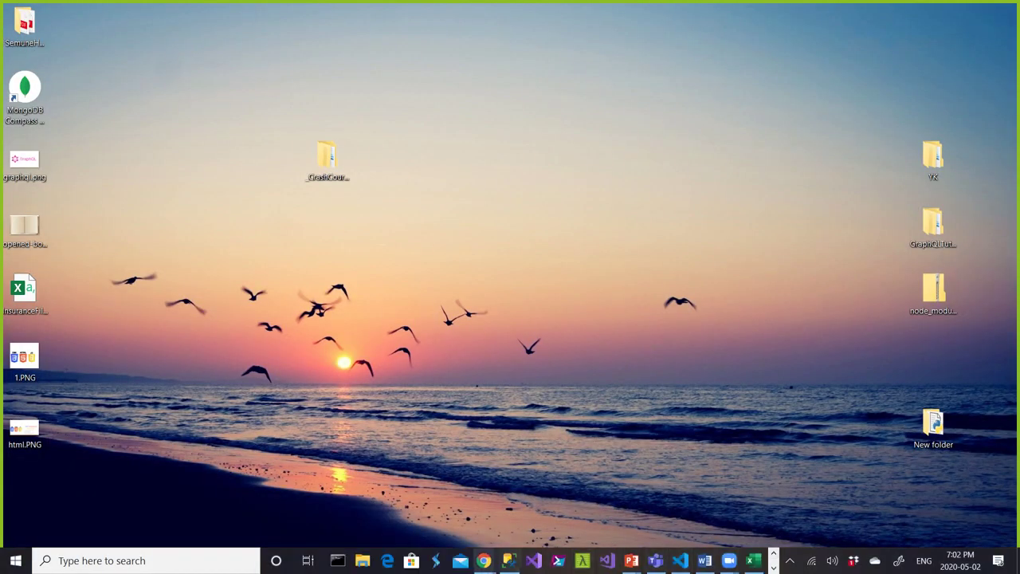
# Step: Switch to the Power BI service in Chrome and open the YayobeWS workspace
pyautogui.moveTo(485, 560)
pyautogui.click(554, 494)
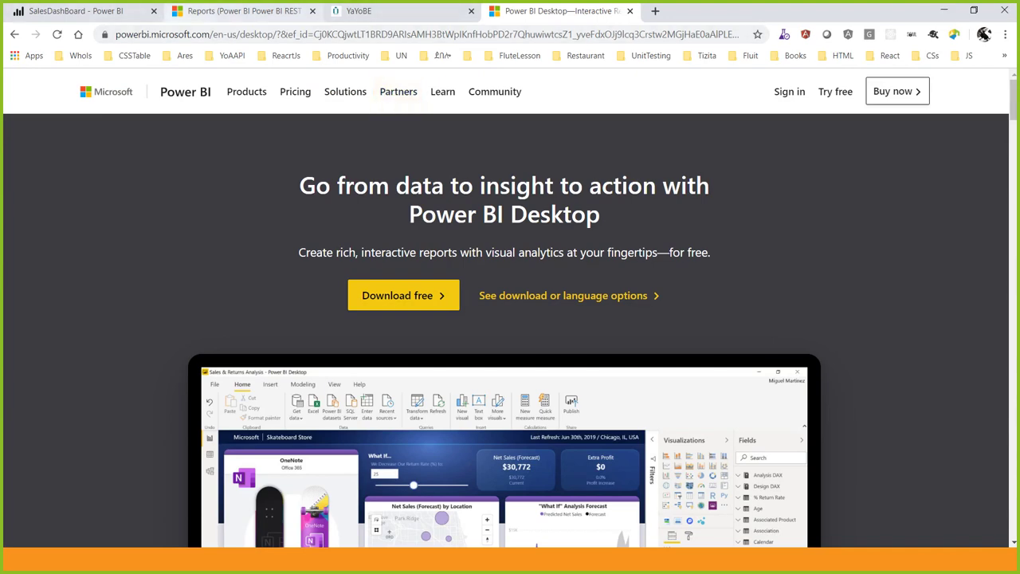
pyautogui.click(218, 14)
pyautogui.hotkey('ctrl', '1')
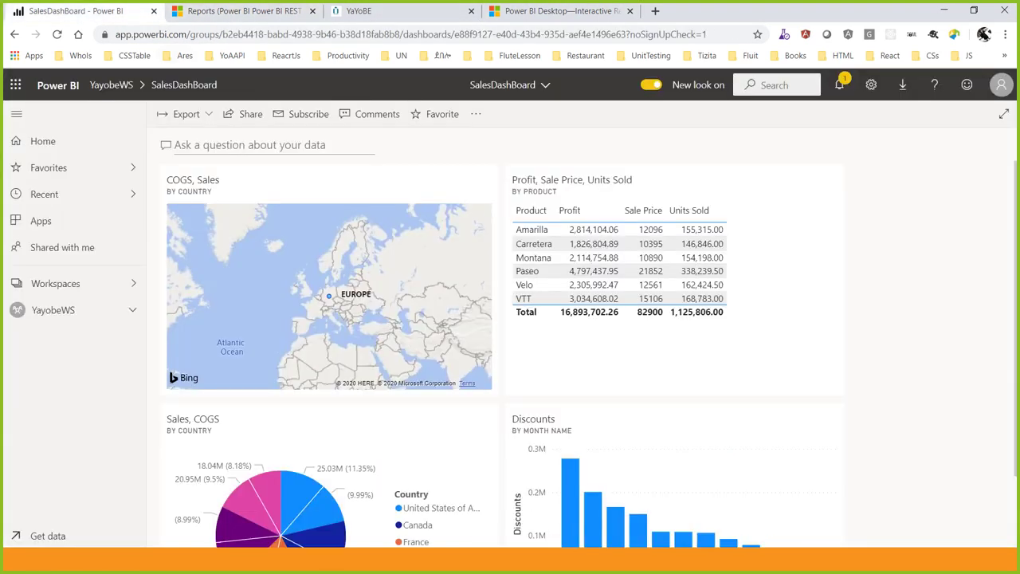
pyautogui.click(43, 141)
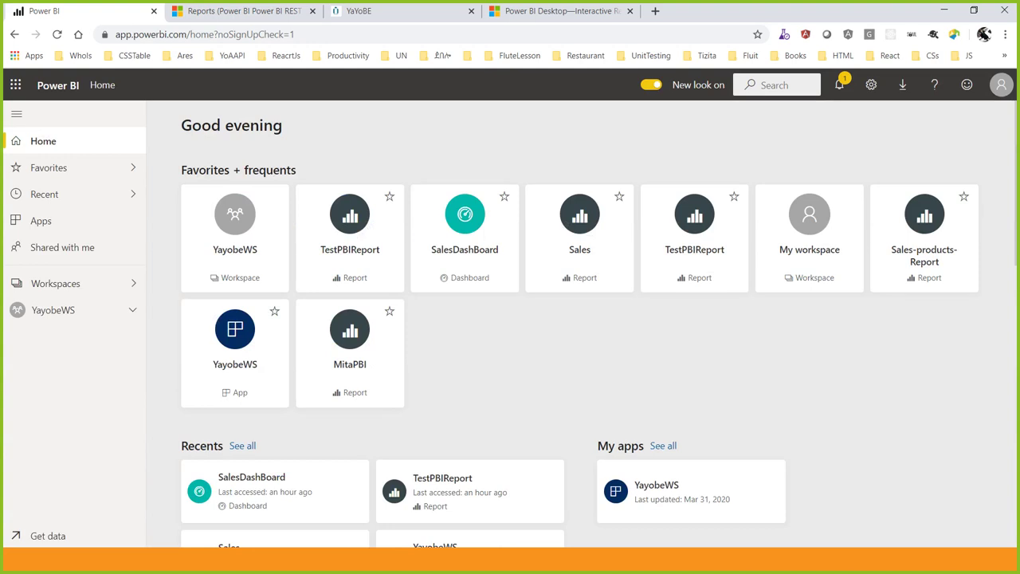
pyautogui.click(234, 237)
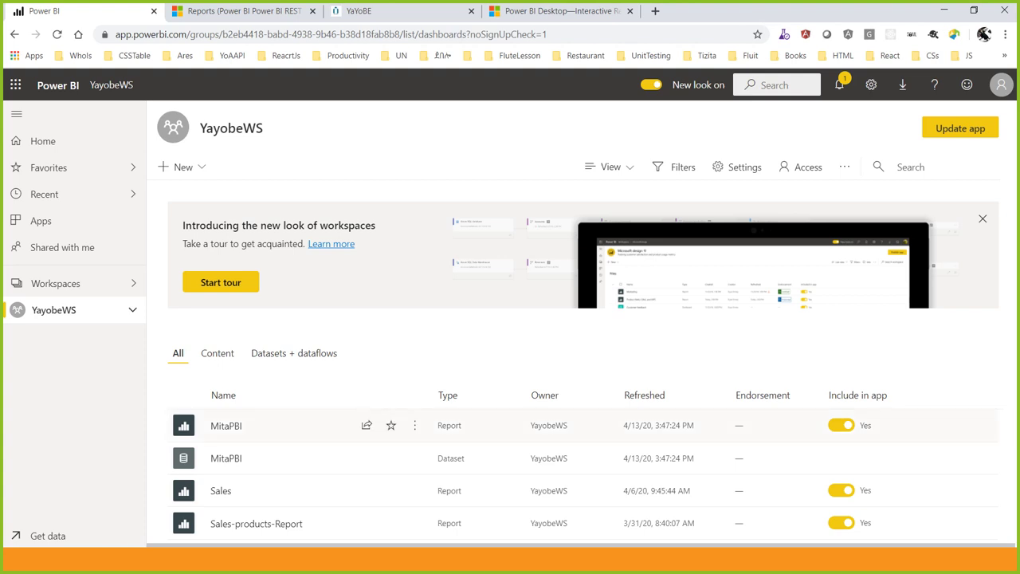
# Step: Open the published SampleStudentandProduct report and look through the rows of its student table
pyautogui.scroll(-3, 398, 422)
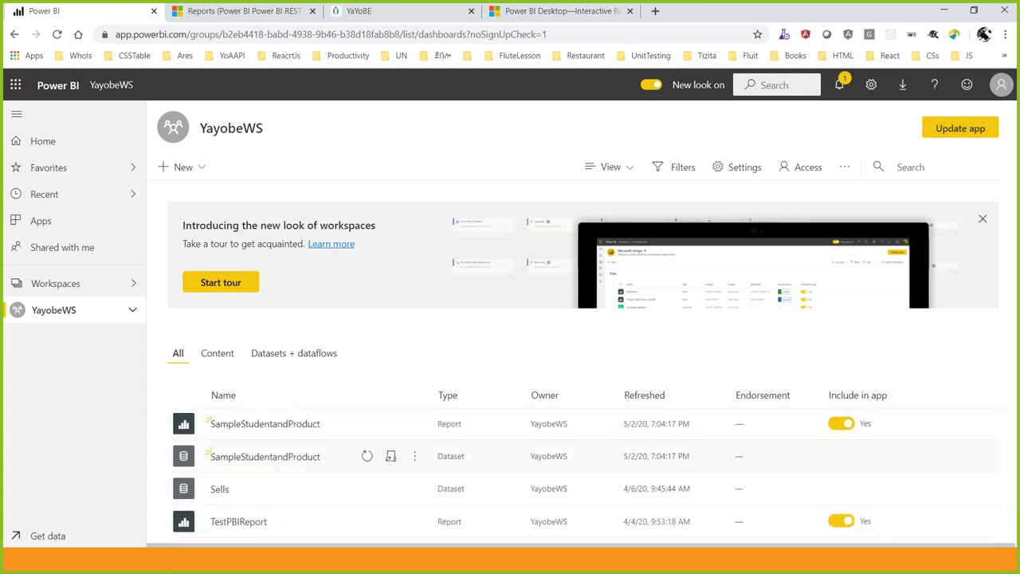
pyautogui.doubleClick(265, 456)
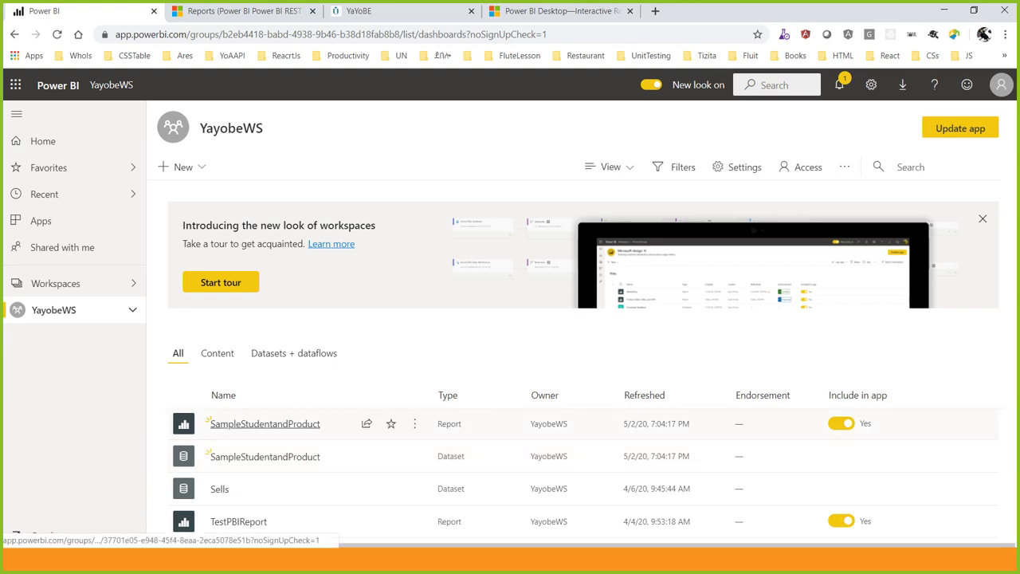
pyautogui.click(265, 423)
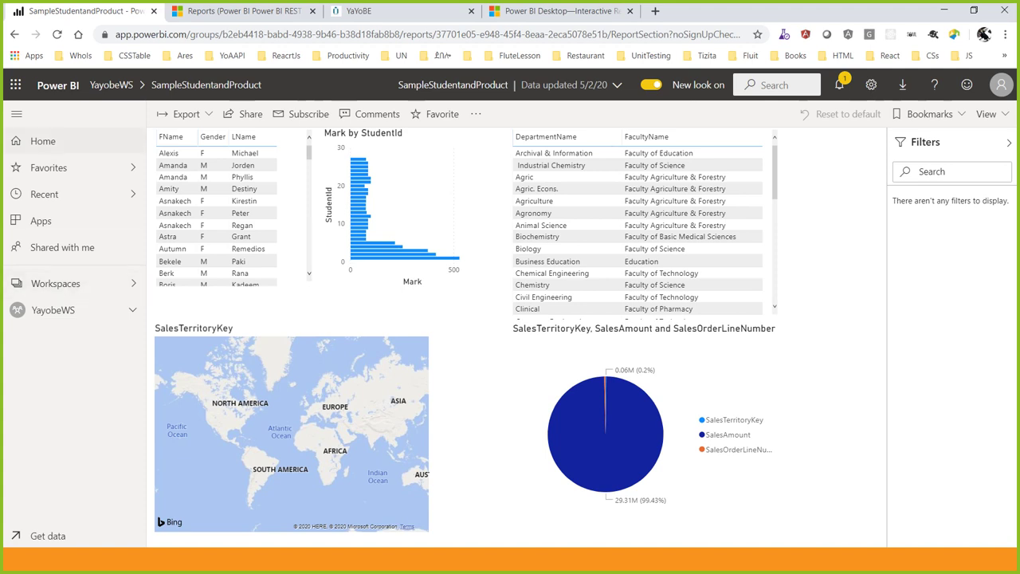
pyautogui.scroll(-1, 239, 199)
pyautogui.scroll(-10, 215, 215)
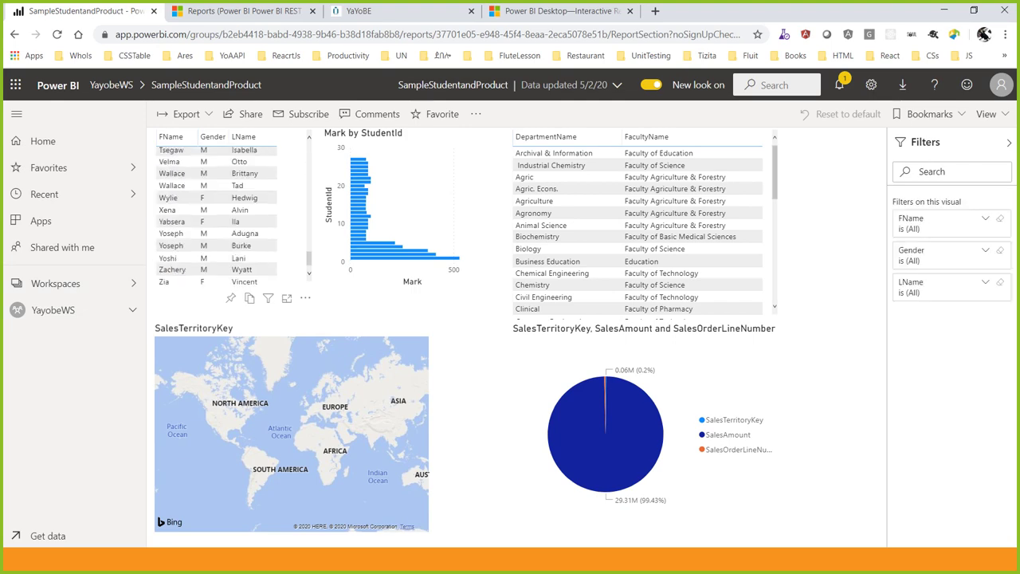
pyautogui.scroll(-10, 638, 231)
pyautogui.scroll(10, 638, 231)
# Step: Leave the browser and switch back to the report in Power BI Desktop
pyautogui.click(944, 11)
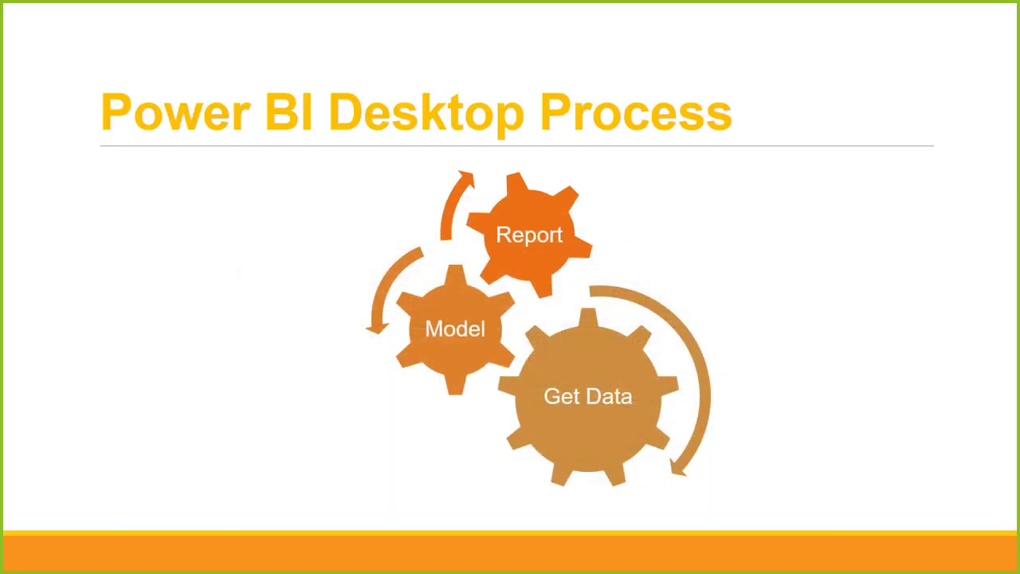
pyautogui.hotkey('alt', 'Tab')
pyautogui.hotkey('alt', 'Tab')
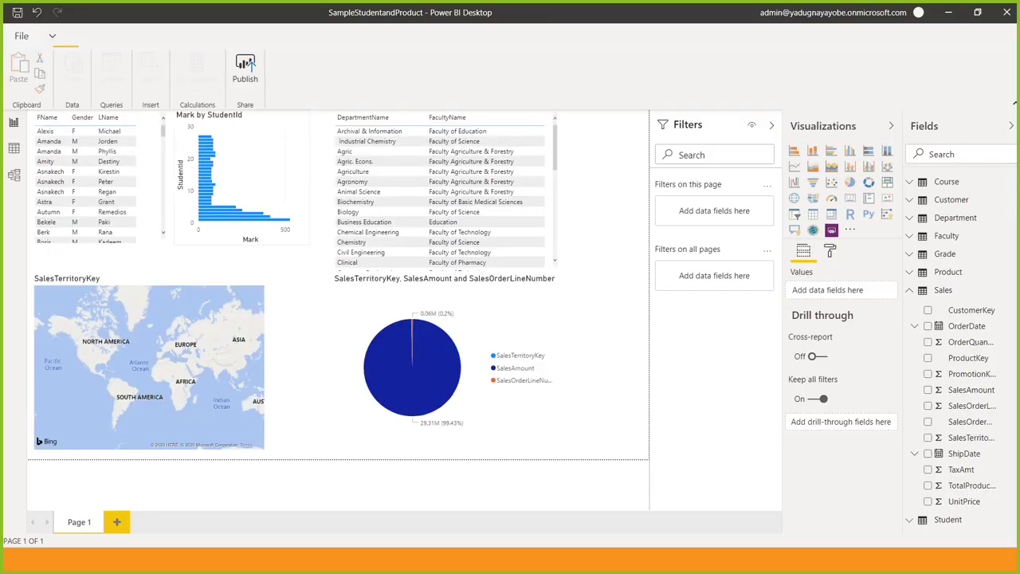
# Step: Sort the student table by Gender and check the options offered for that column
pyautogui.click(83, 122)
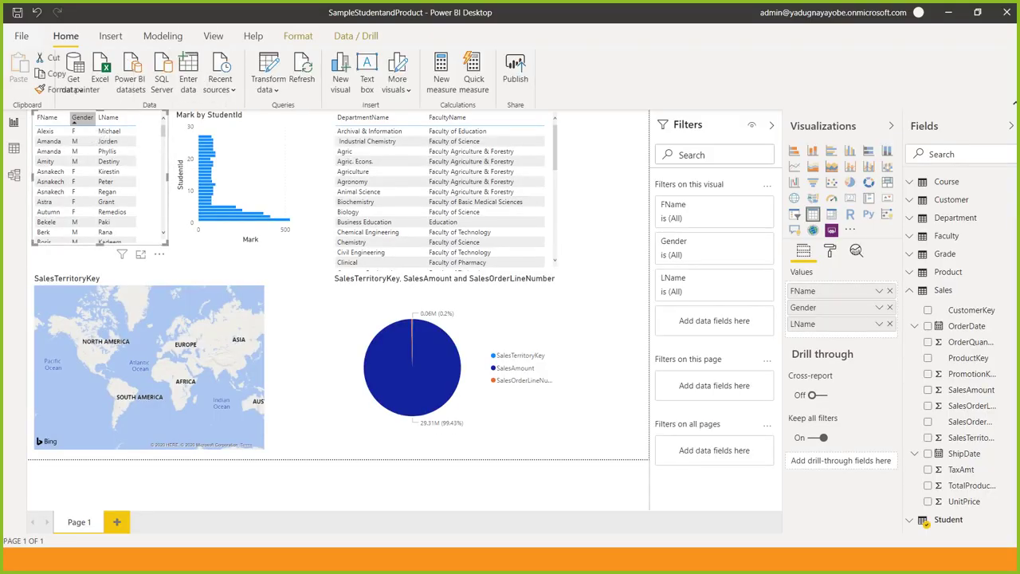
pyautogui.click(83, 117)
pyautogui.rightClick(77, 121)
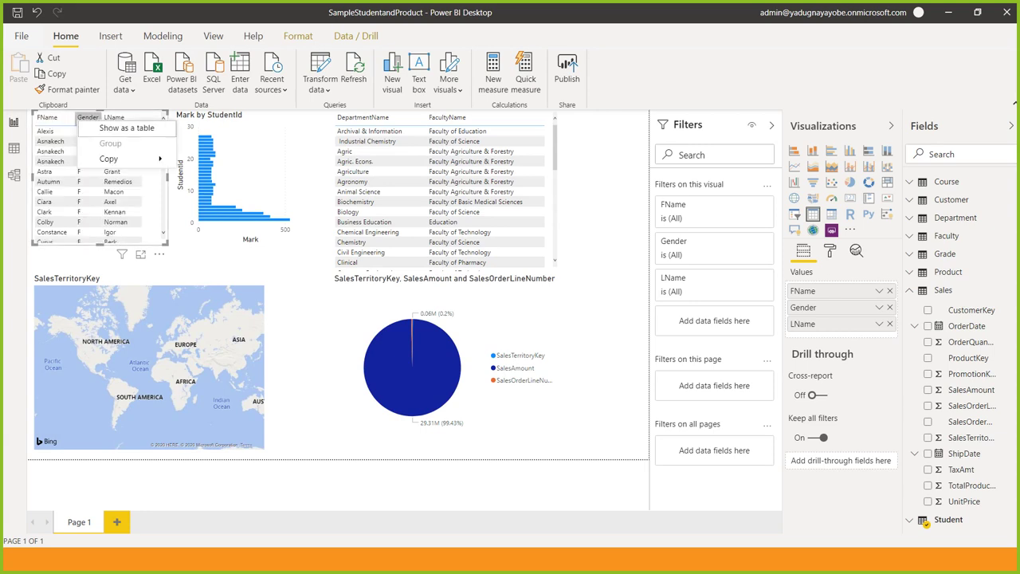
pyautogui.click(54, 131)
pyautogui.click(83, 117)
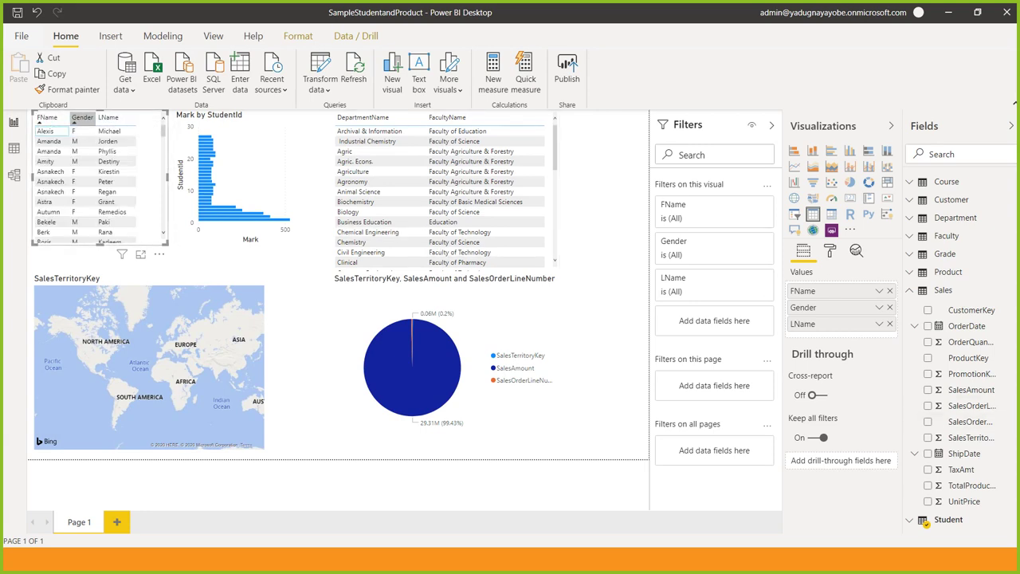
pyautogui.click(86, 117)
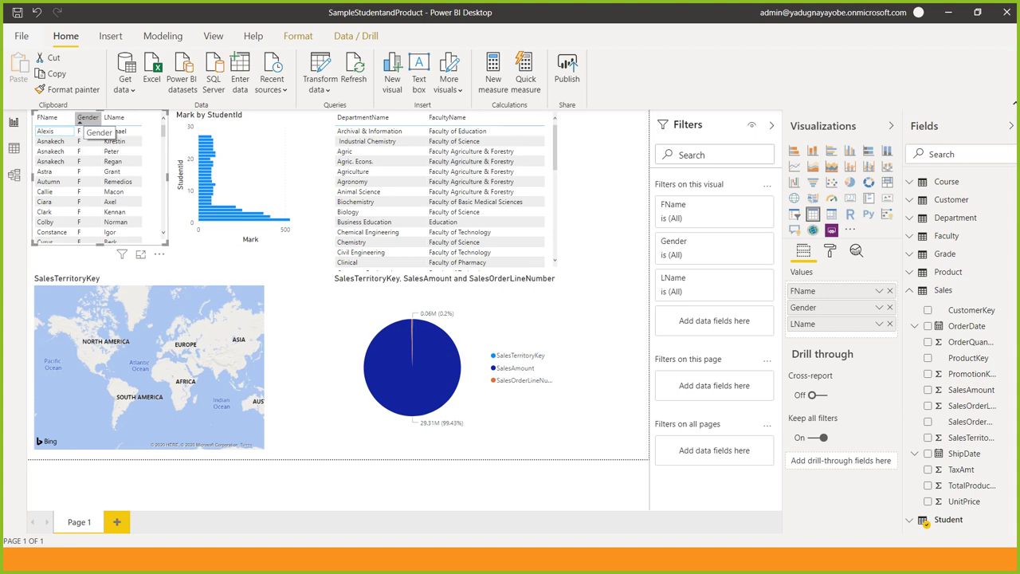
pyautogui.rightClick(80, 124)
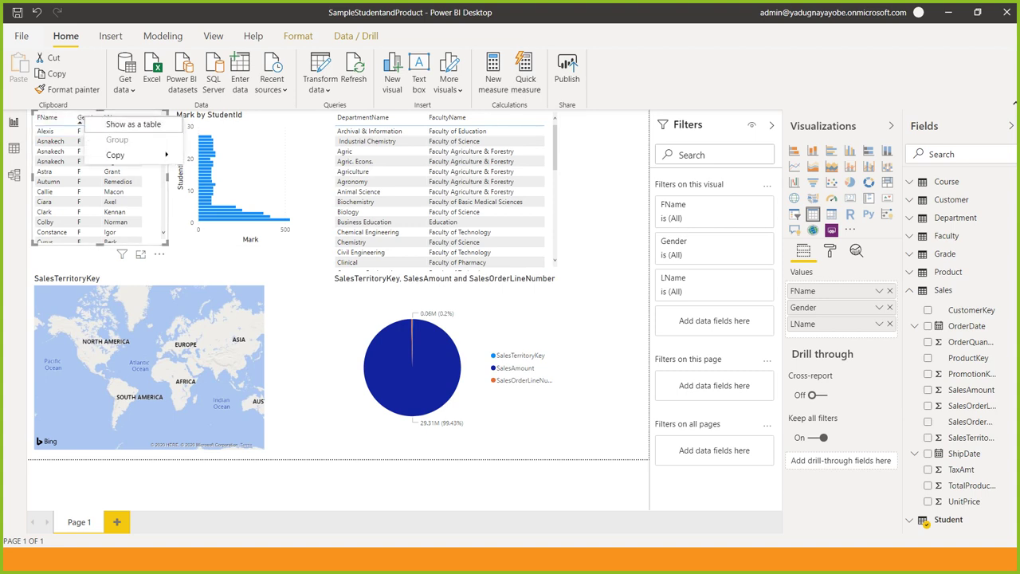
pyautogui.press('Escape')
# Step: Delete the student table and put a new, narrowed empty table visual in its place beside the bar chart
pyautogui.press('Delete')
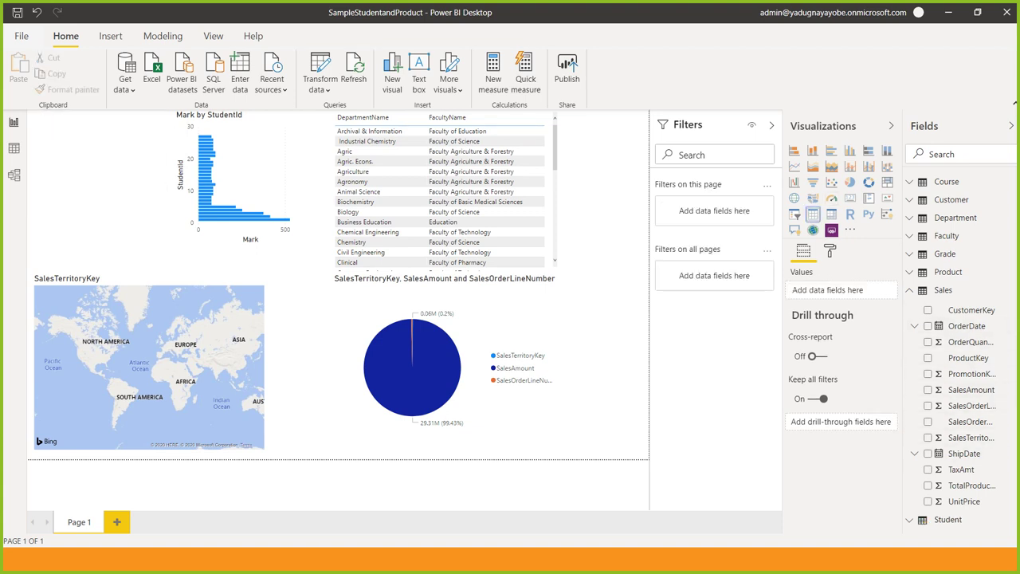
pyautogui.click(813, 214)
pyautogui.moveTo(614, 270); pyautogui.dragTo(157, 269)
pyautogui.moveTo(149, 191); pyautogui.dragTo(92, 191)
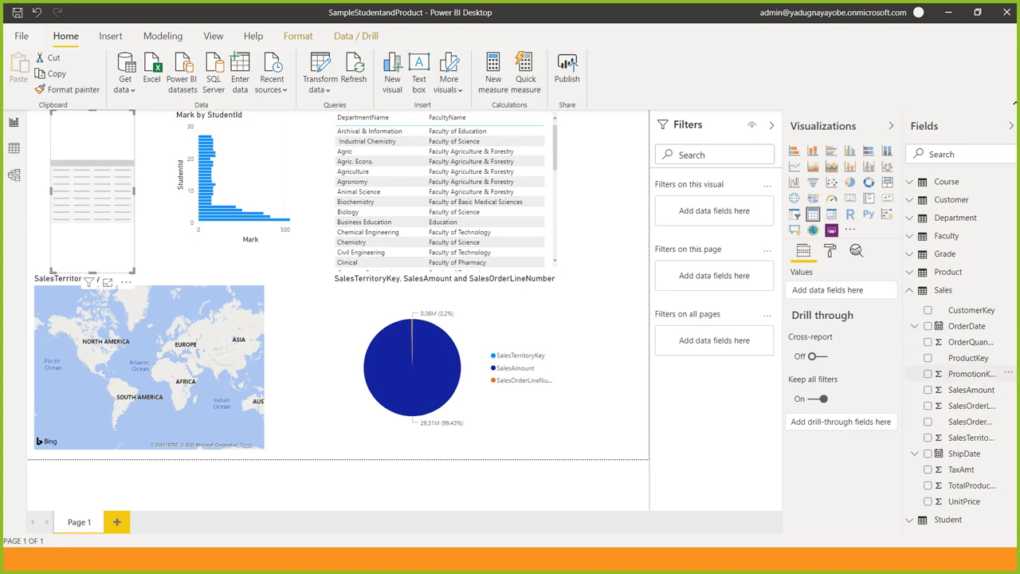
# Step: Fill the new table with FName and LName from the Student table and widen it to fit both columns
pyautogui.click(947, 519)
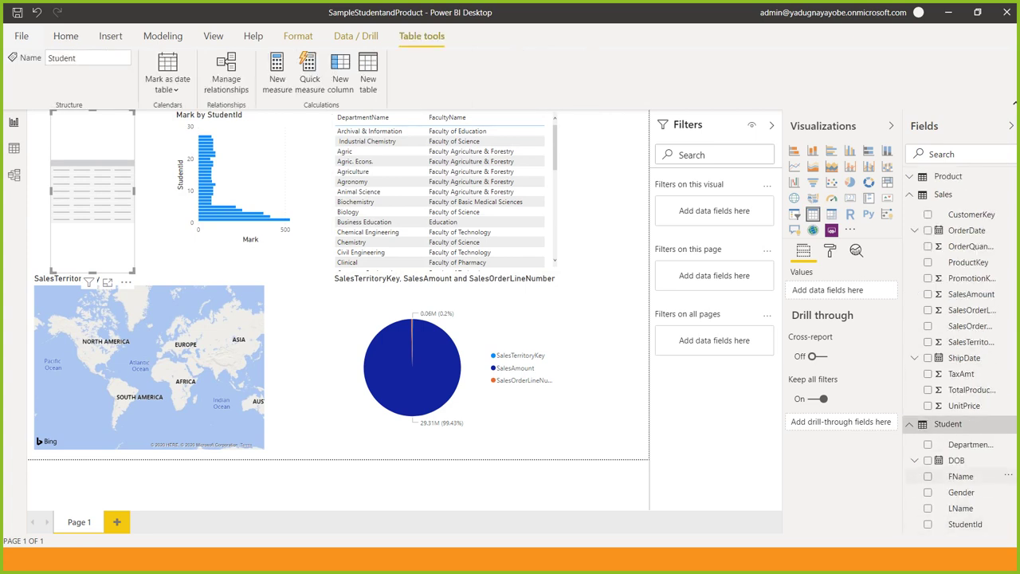
pyautogui.click(928, 476)
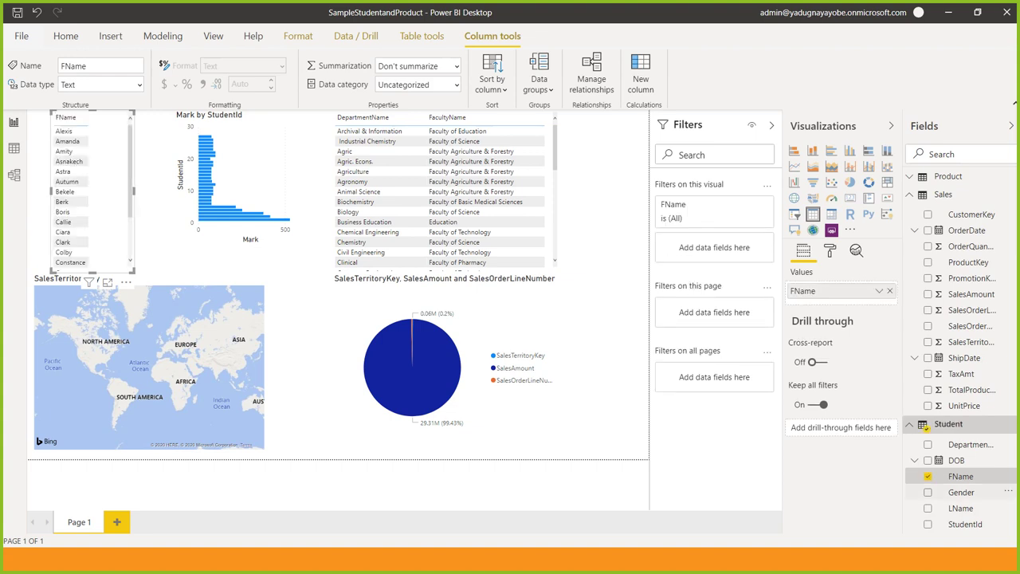
pyautogui.click(927, 507)
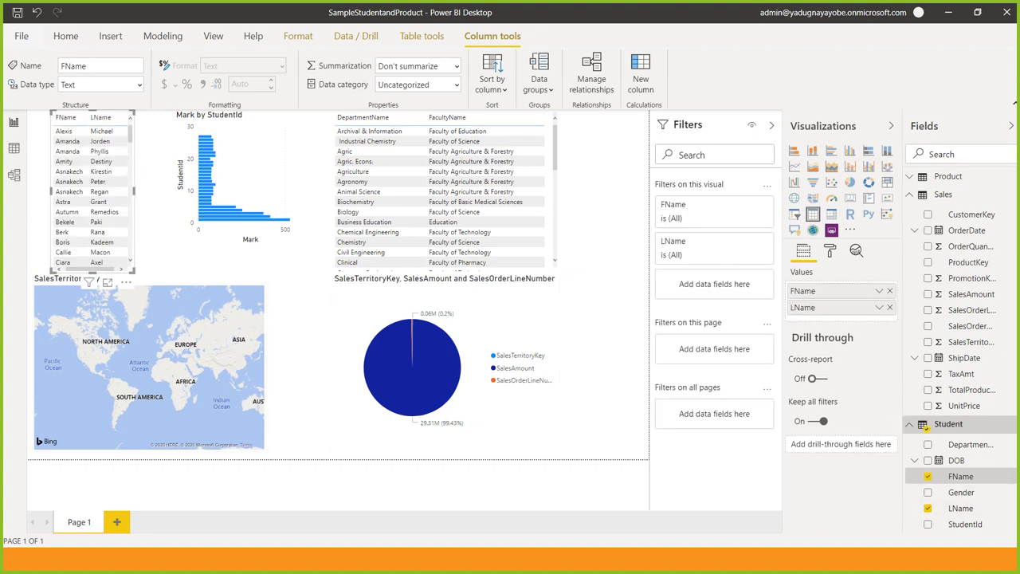
pyautogui.moveTo(134, 192); pyautogui.dragTo(157, 192)
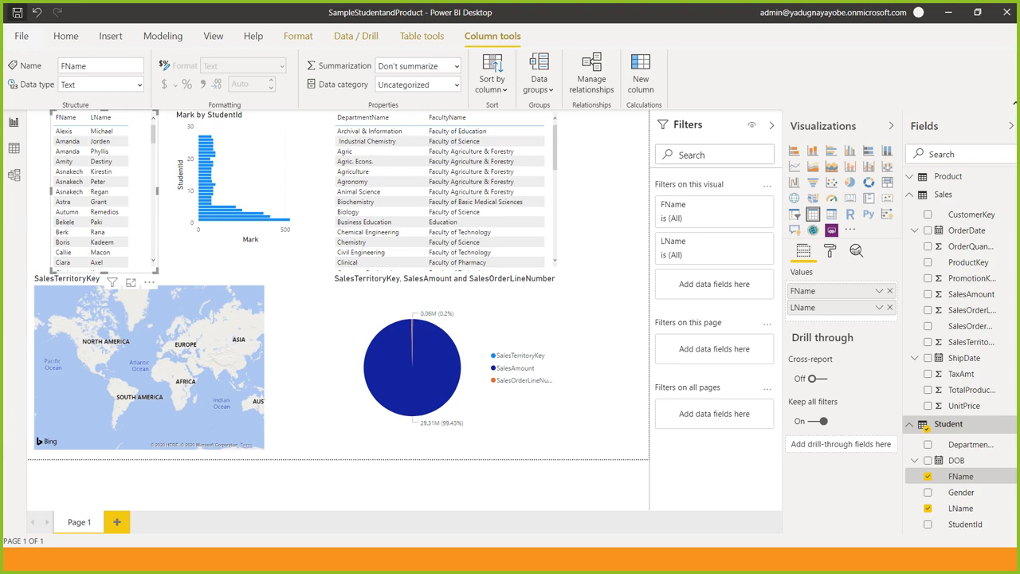
pyautogui.click(65, 36)
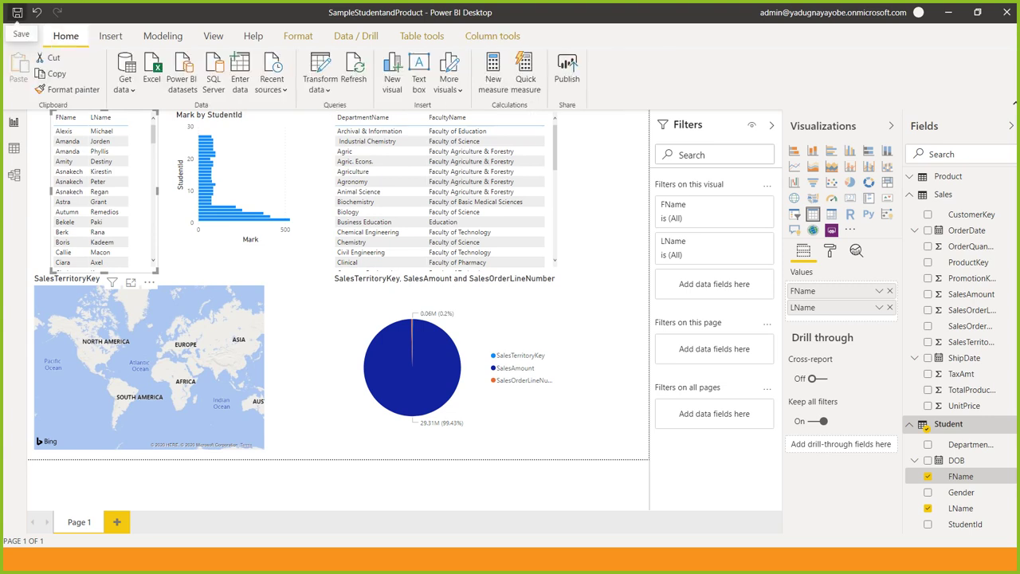